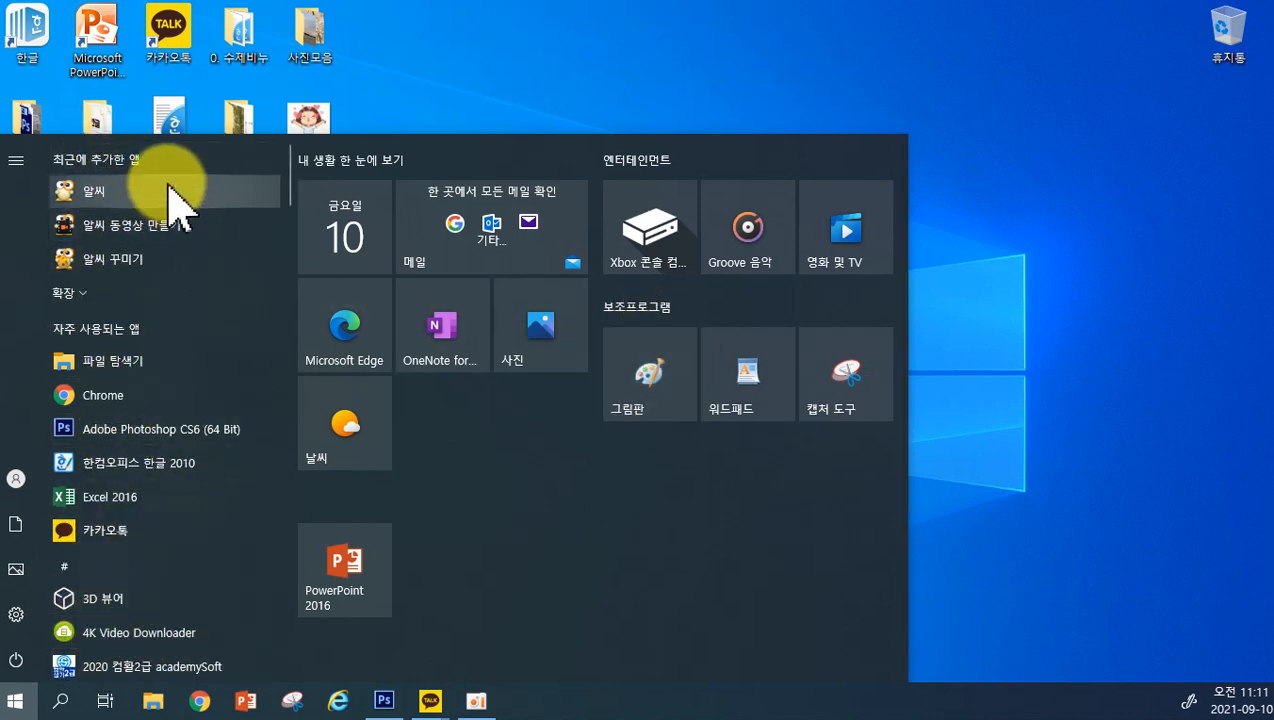
Find the Windows accessories in the list of installed apps and launch Paint (그림판)
scroll(171, 441, "down", 10)
scroll(190, 505, "down", 8)
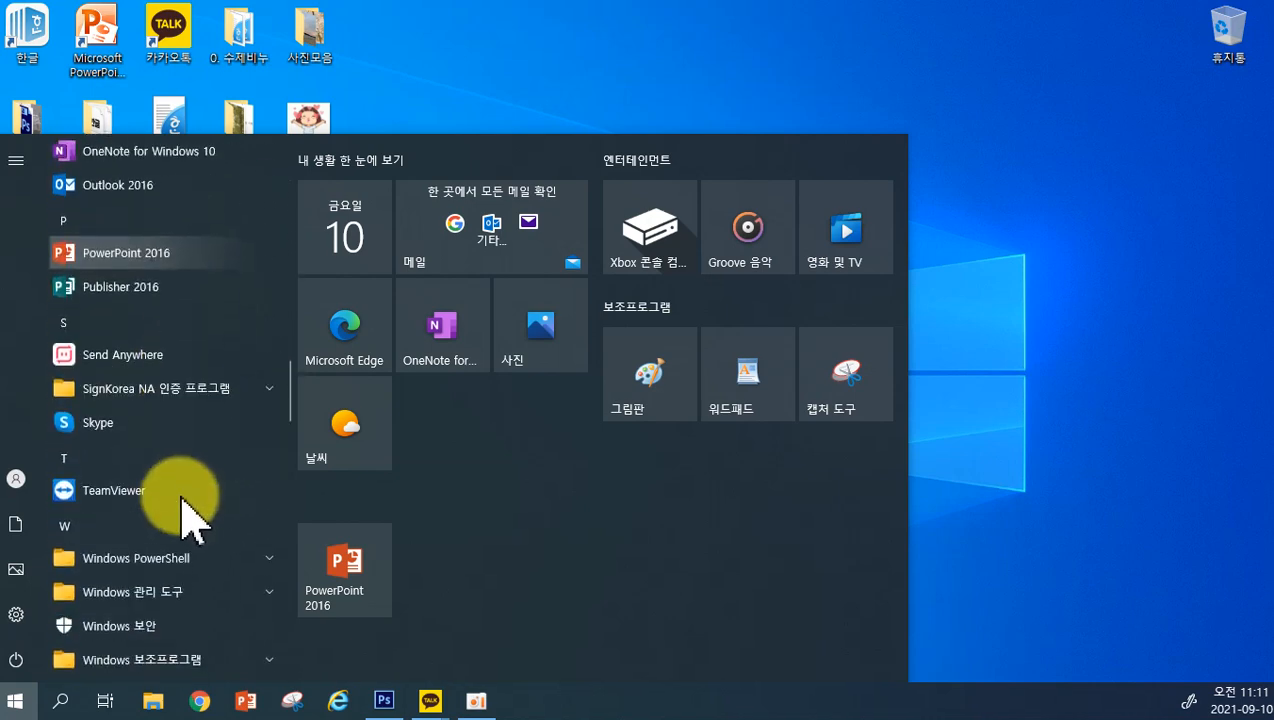
scroll(176, 455, "up", 3)
left_click(142, 332)
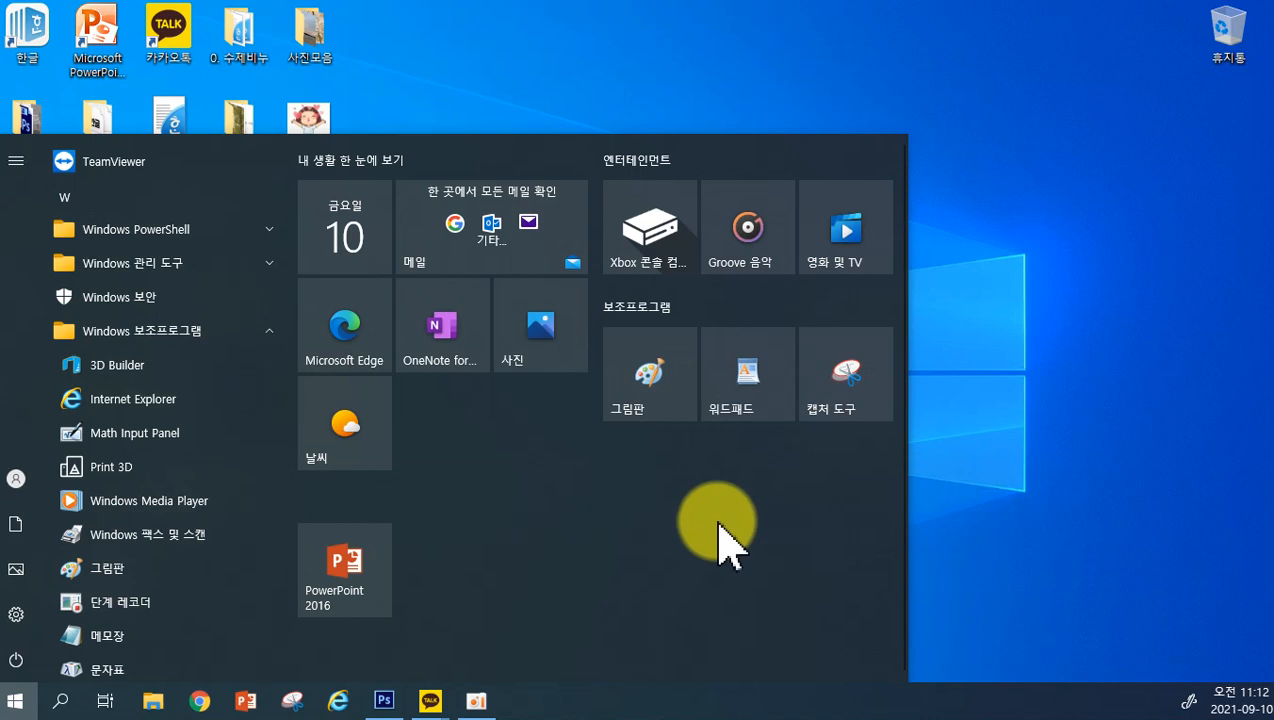
left_click(638, 377)
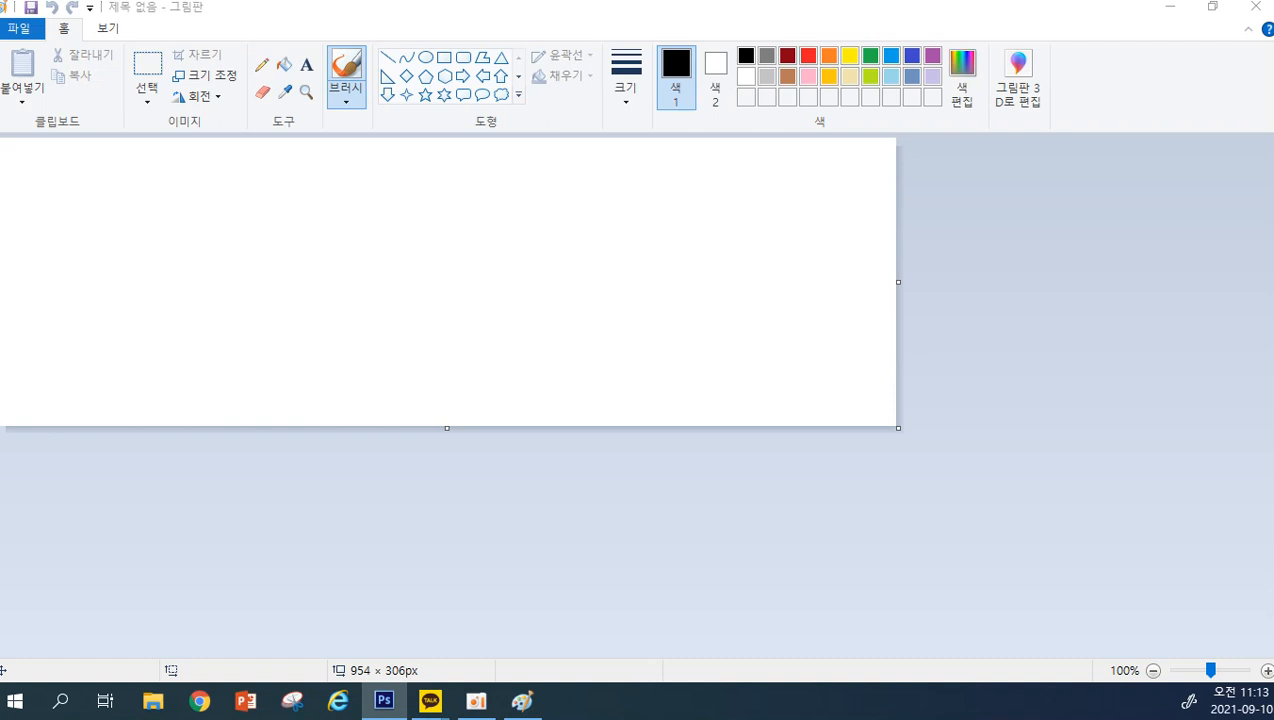
Set the canvas size to 800 pixels wide and 600 pixels high in the image properties
left_click(27, 38)
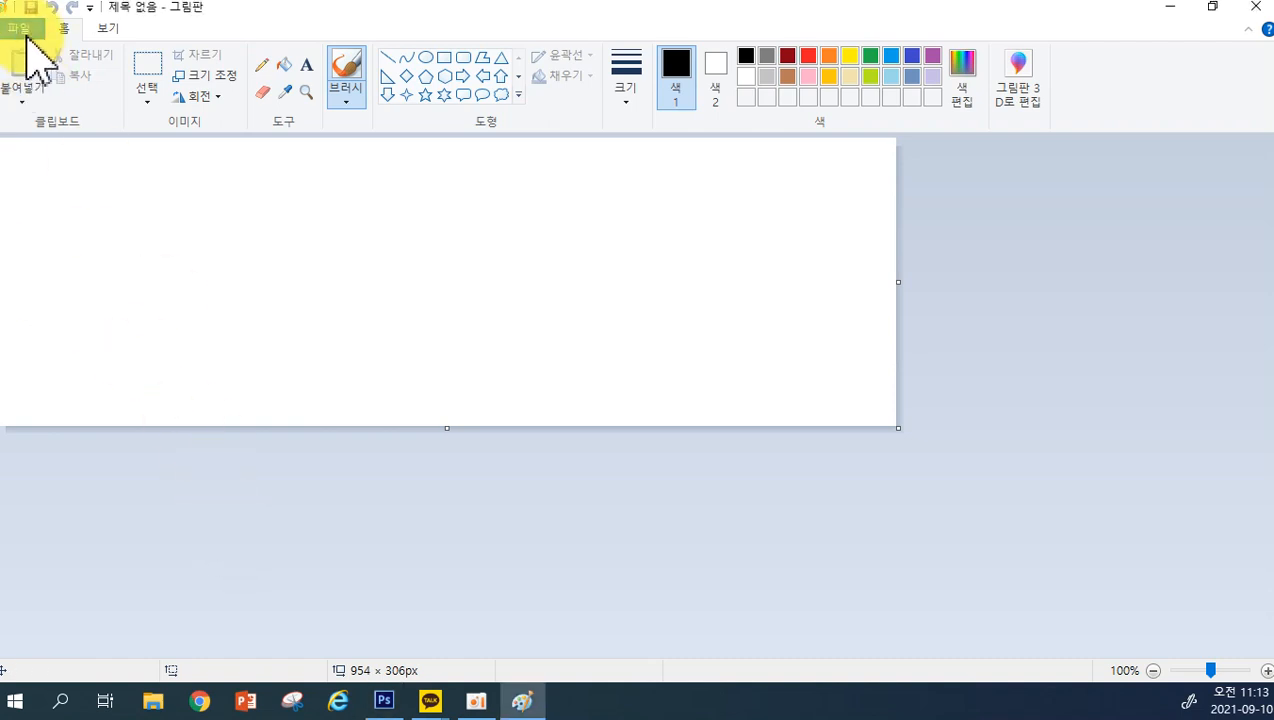
left_click(26, 36)
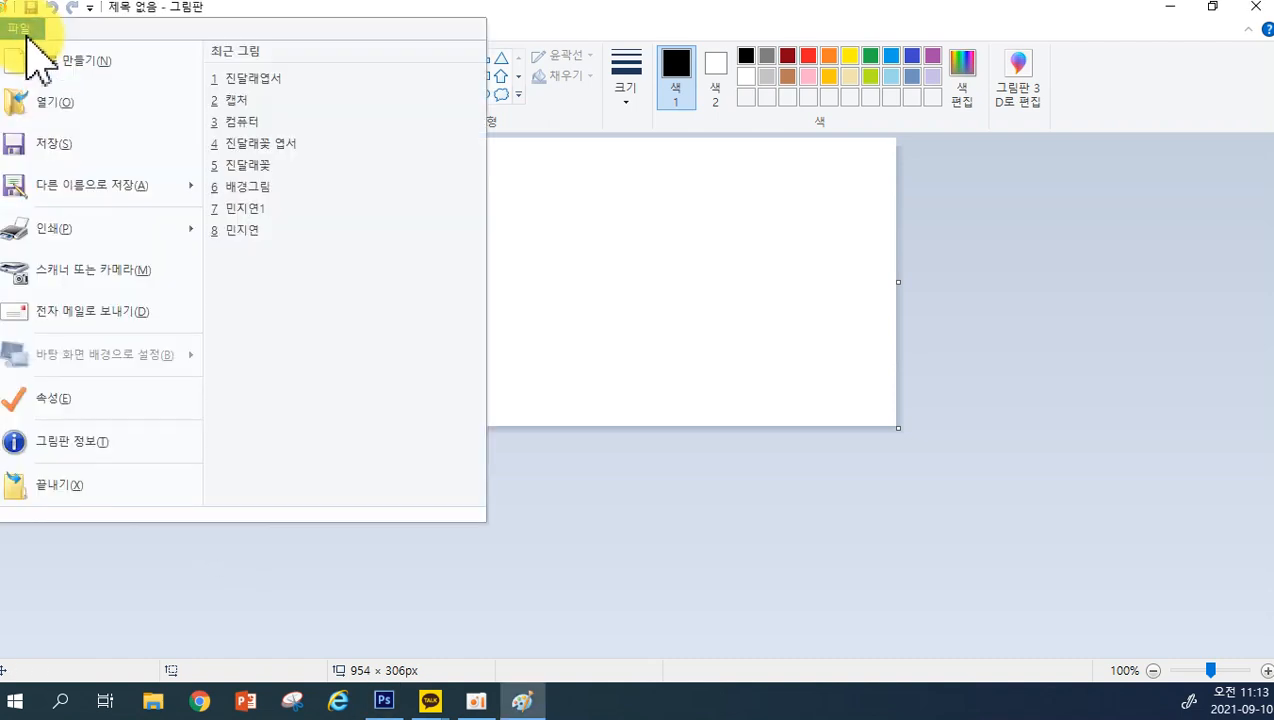
left_click(77, 408)
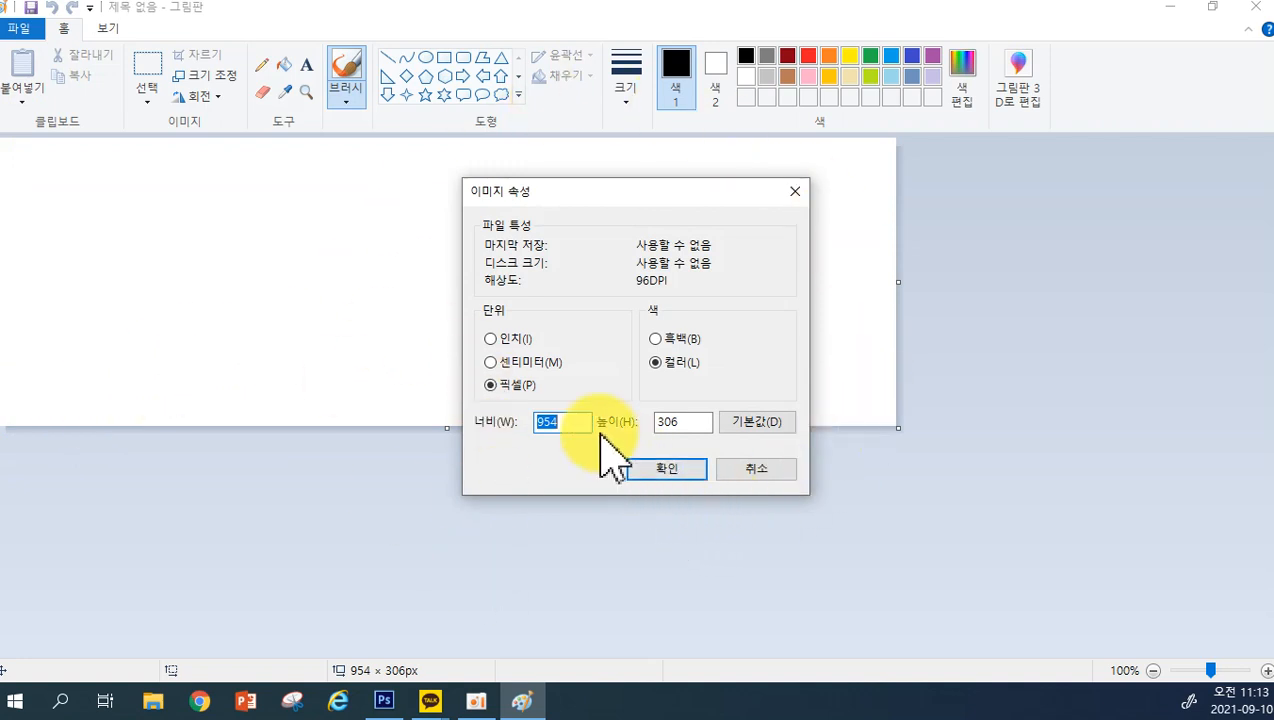
type("800")
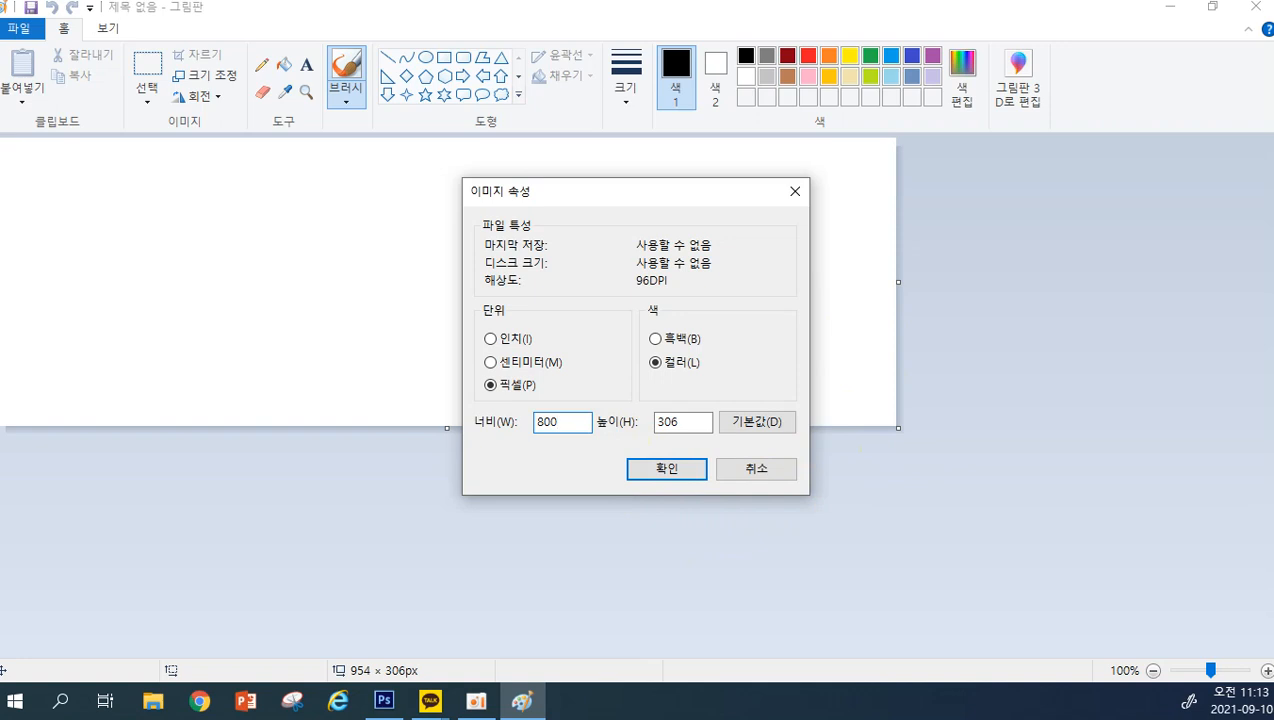
double_click(695, 424)
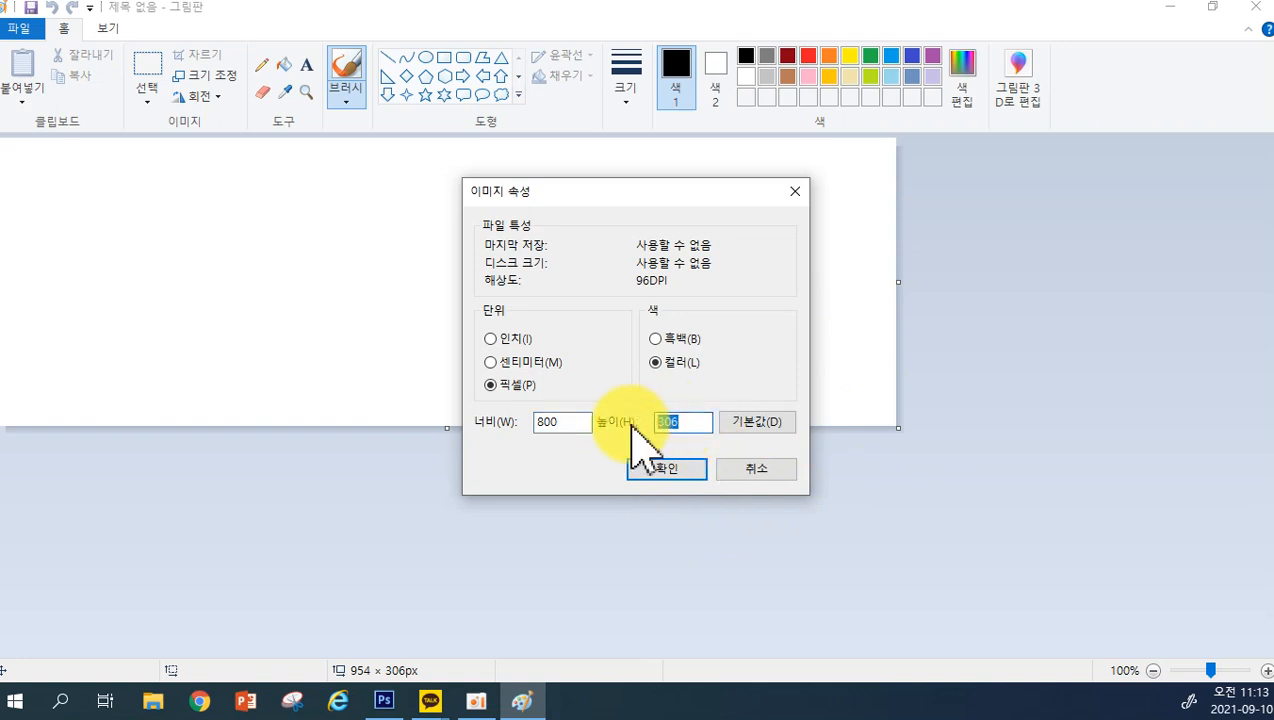
type("600")
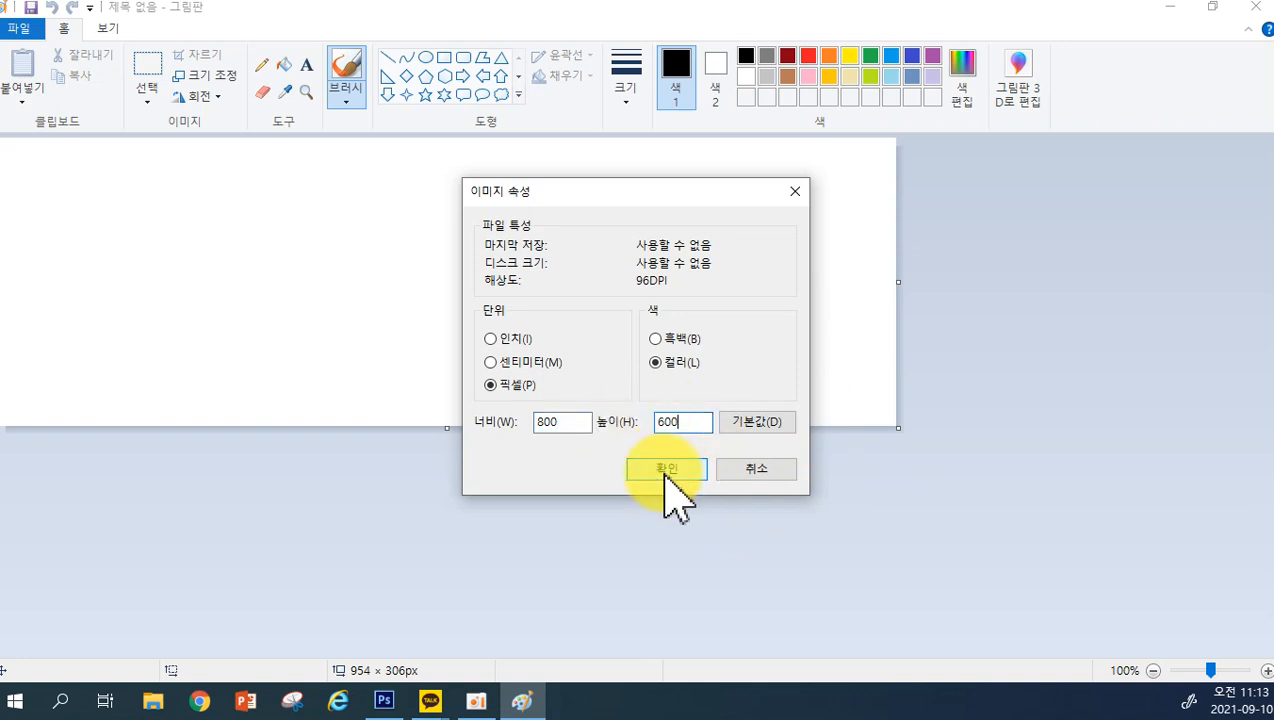
left_click(664, 471)
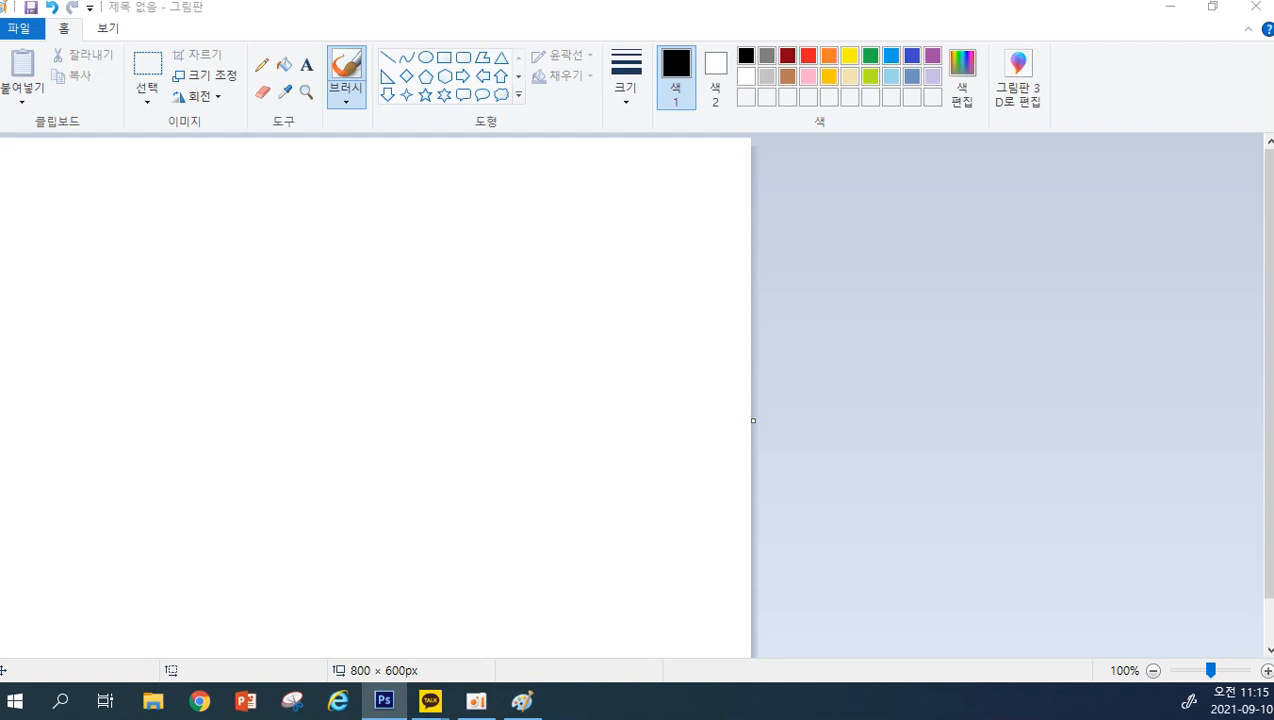
left_click(448, 60)
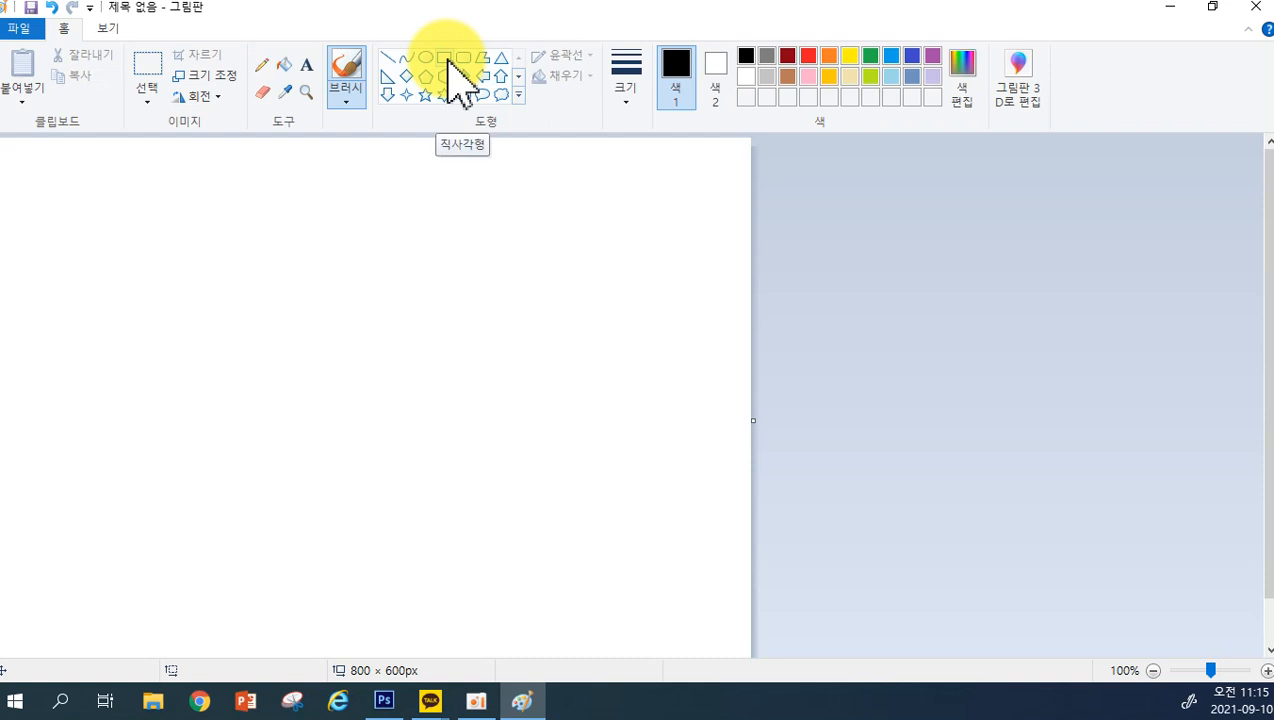
left_click(628, 80)
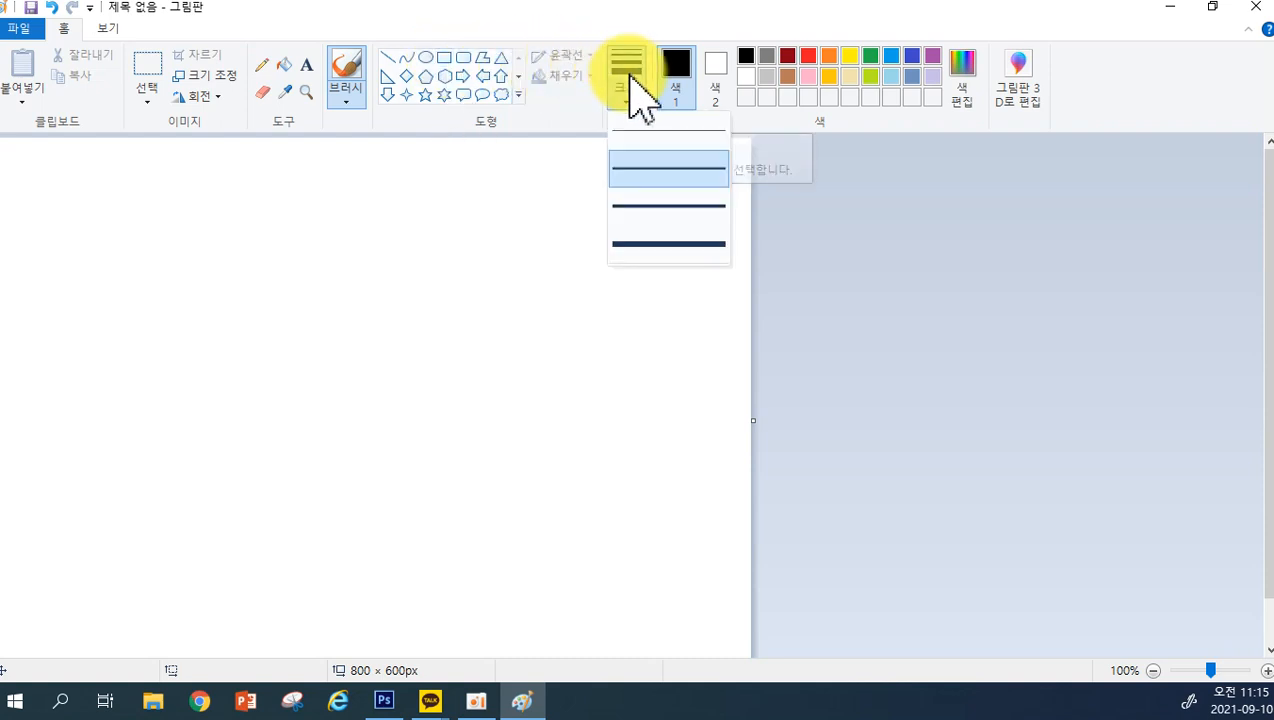
left_click(642, 170)
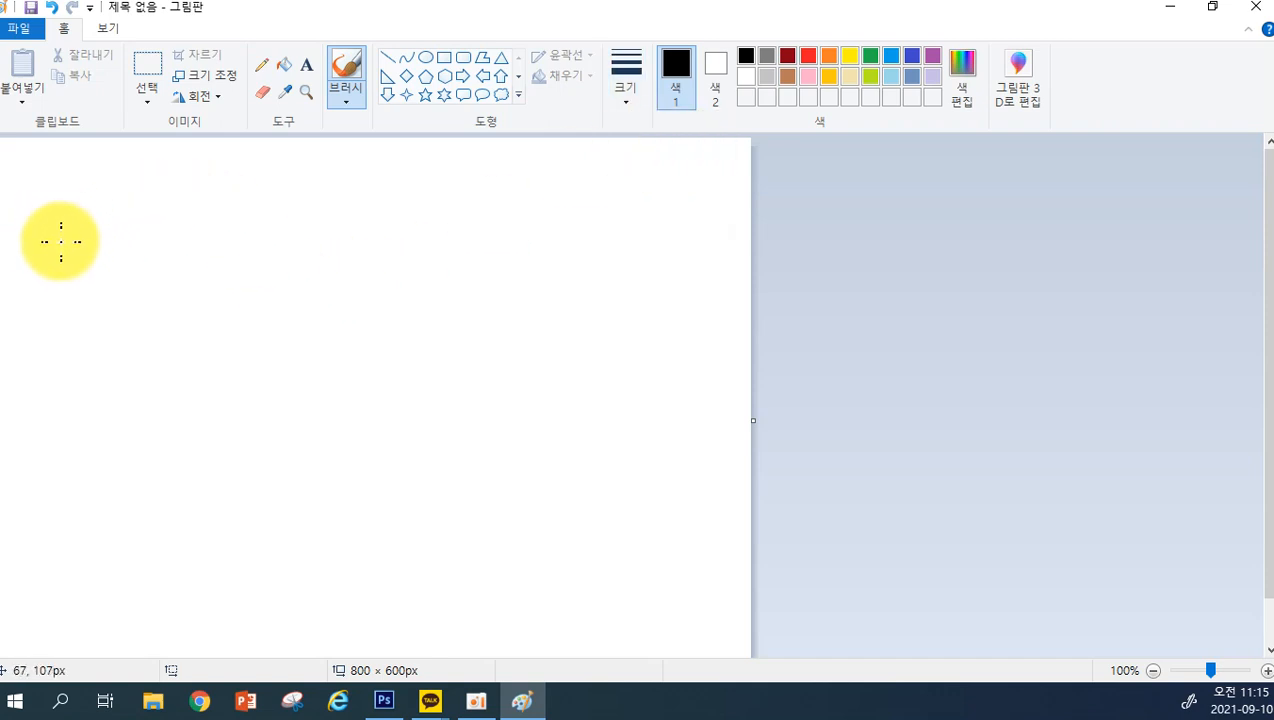
left_click_drag(61, 228, 245, 347)
key("ctrl+z")
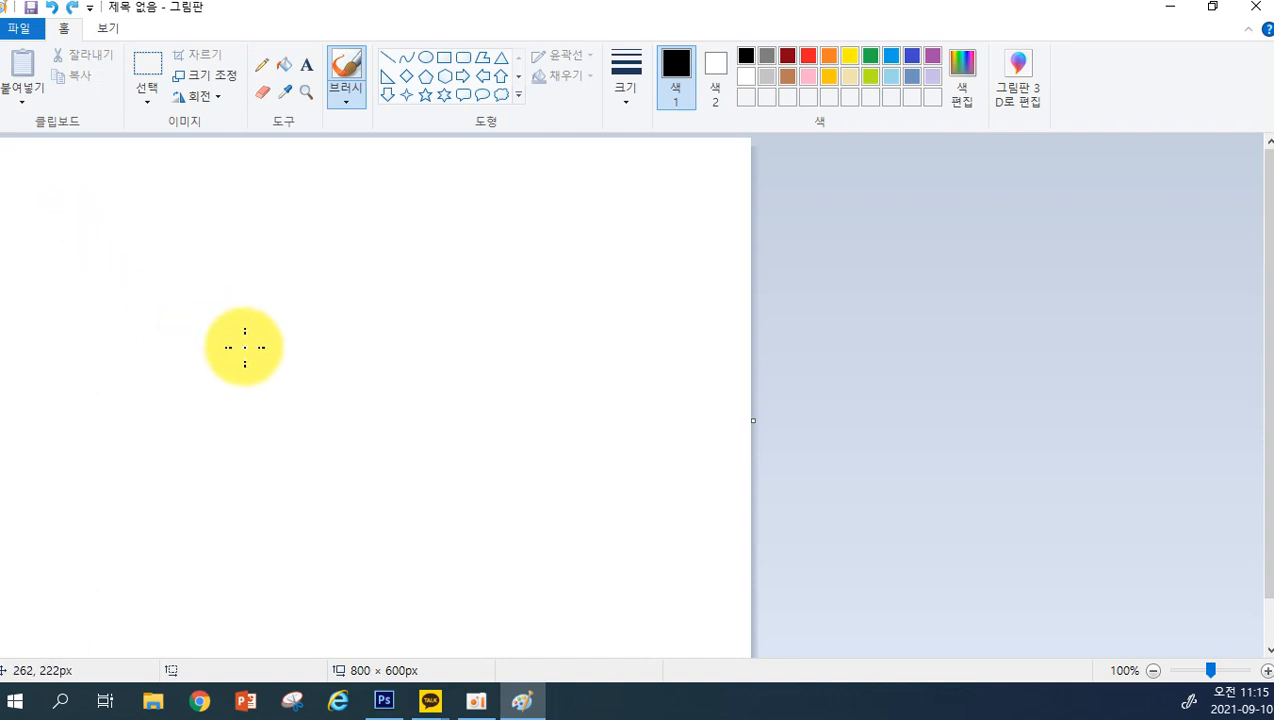
Choose the Rectangle shape with the second-thinnest outline thickness for drawing
left_click(444, 59)
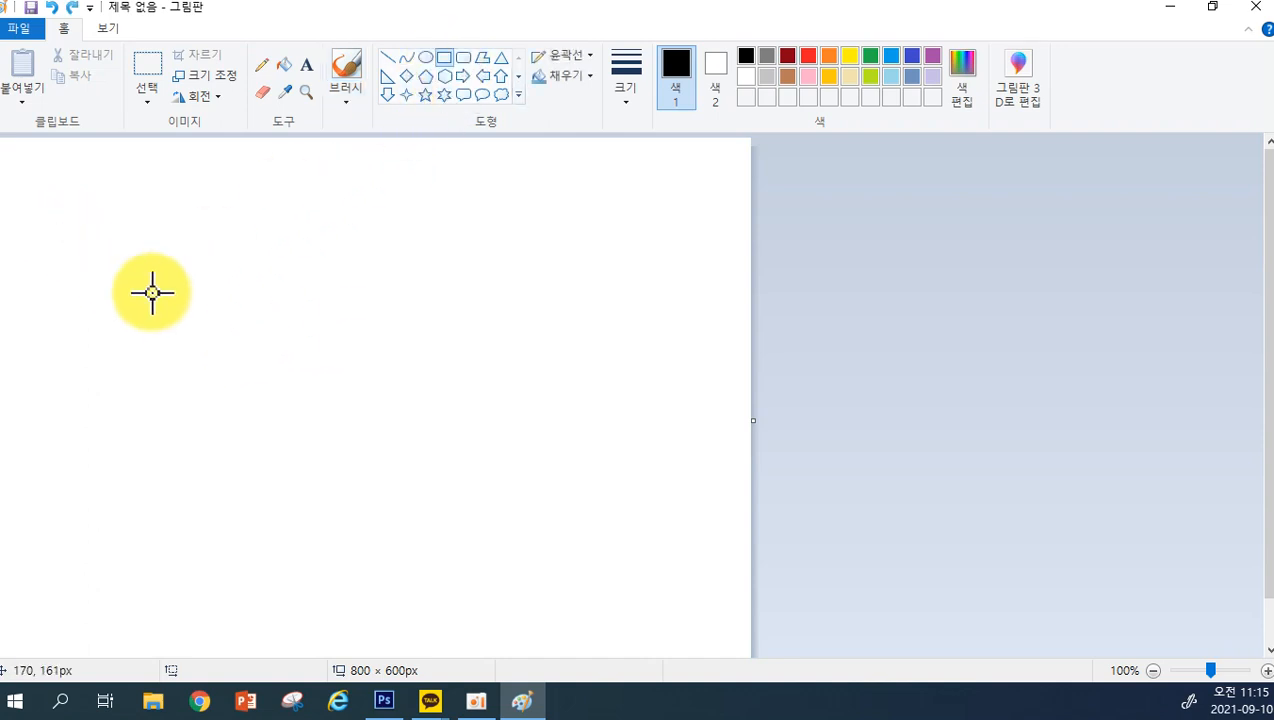
left_click(625, 78)
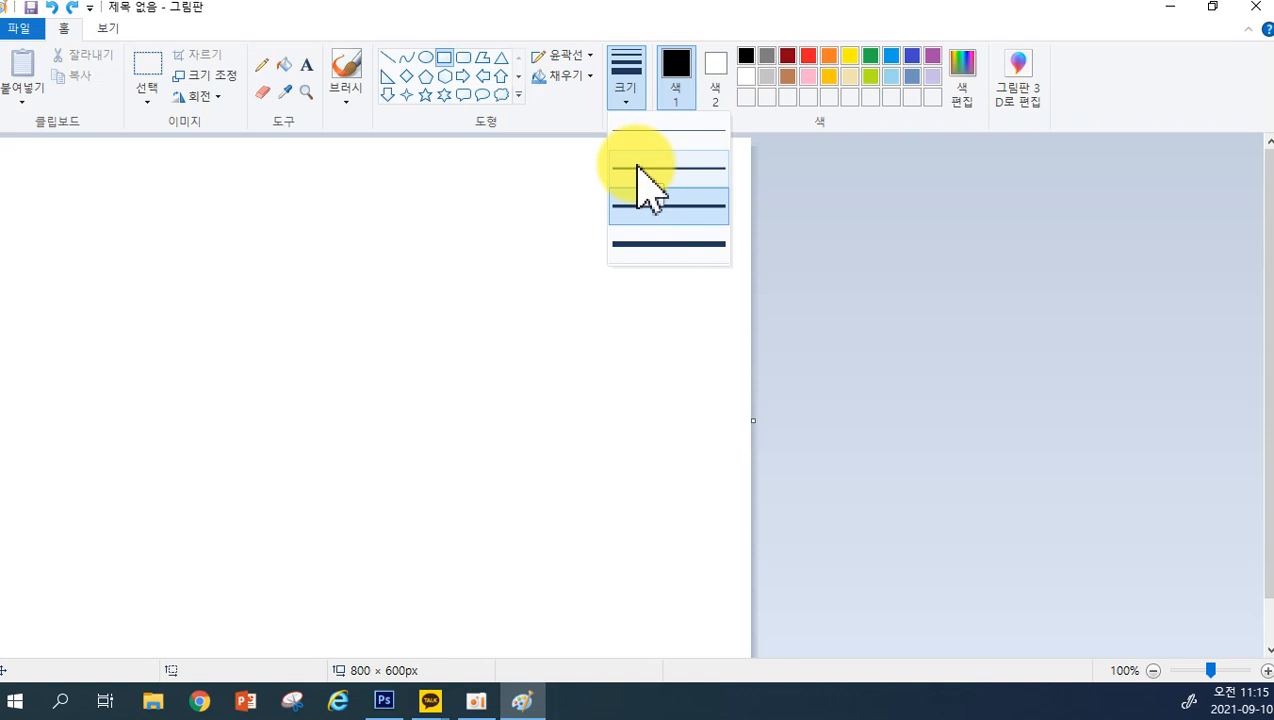
left_click(637, 167)
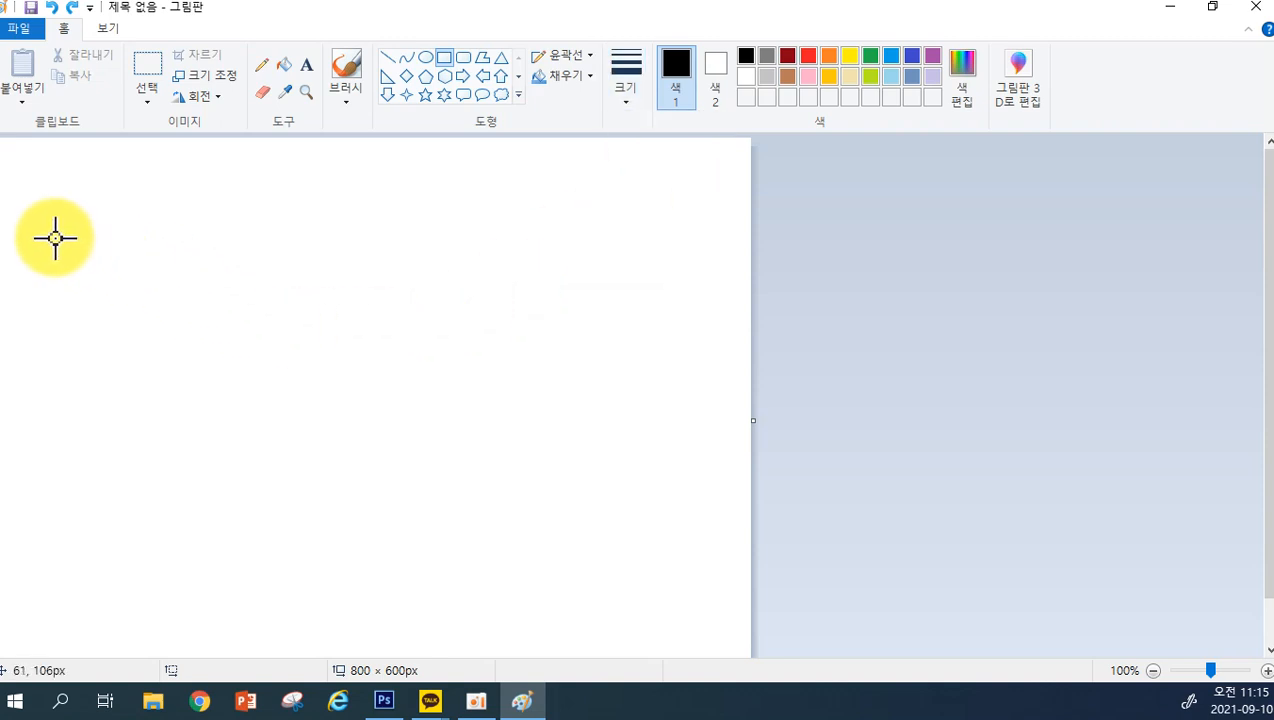
mouse_move(47, 238)
left_mouse_down()
mouse_move(282, 378)
mouse_move(382, 461)
mouse_move(461, 481)
mouse_move(457, 495)
left_mouse_up()
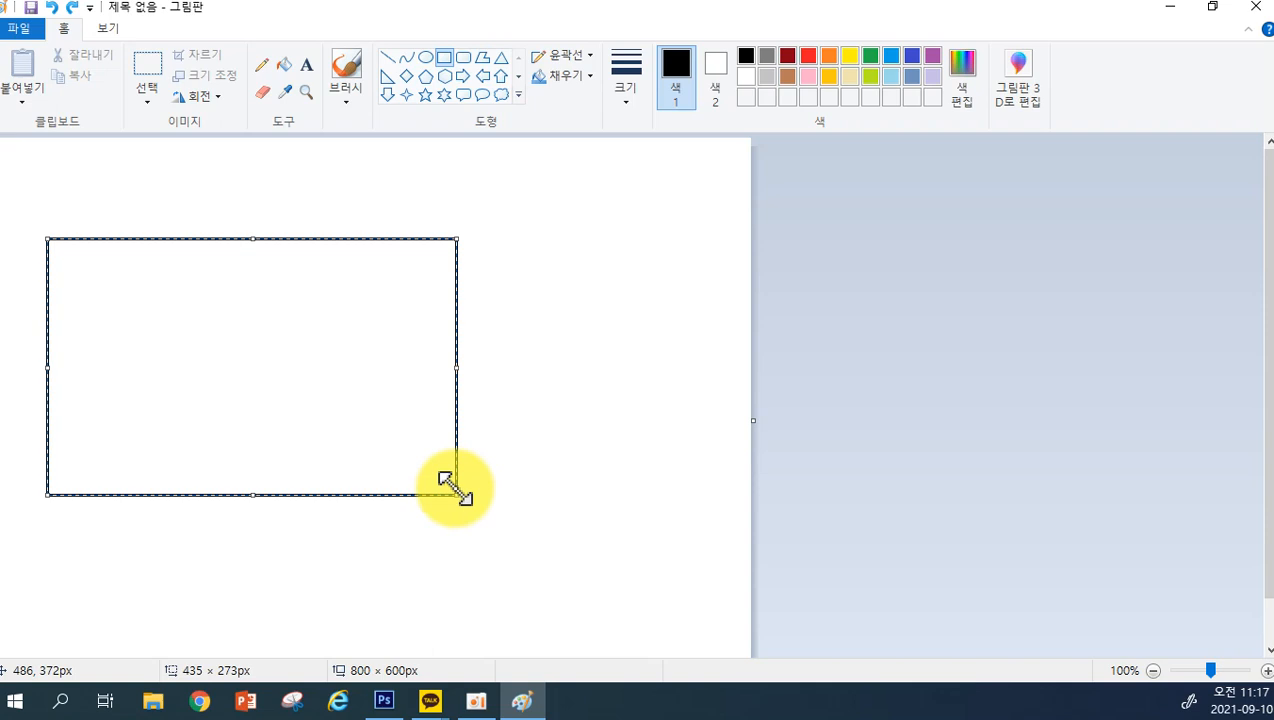
mouse_move(452, 494)
left_mouse_down()
mouse_move(439, 478)
mouse_move(450, 493)
left_mouse_up()
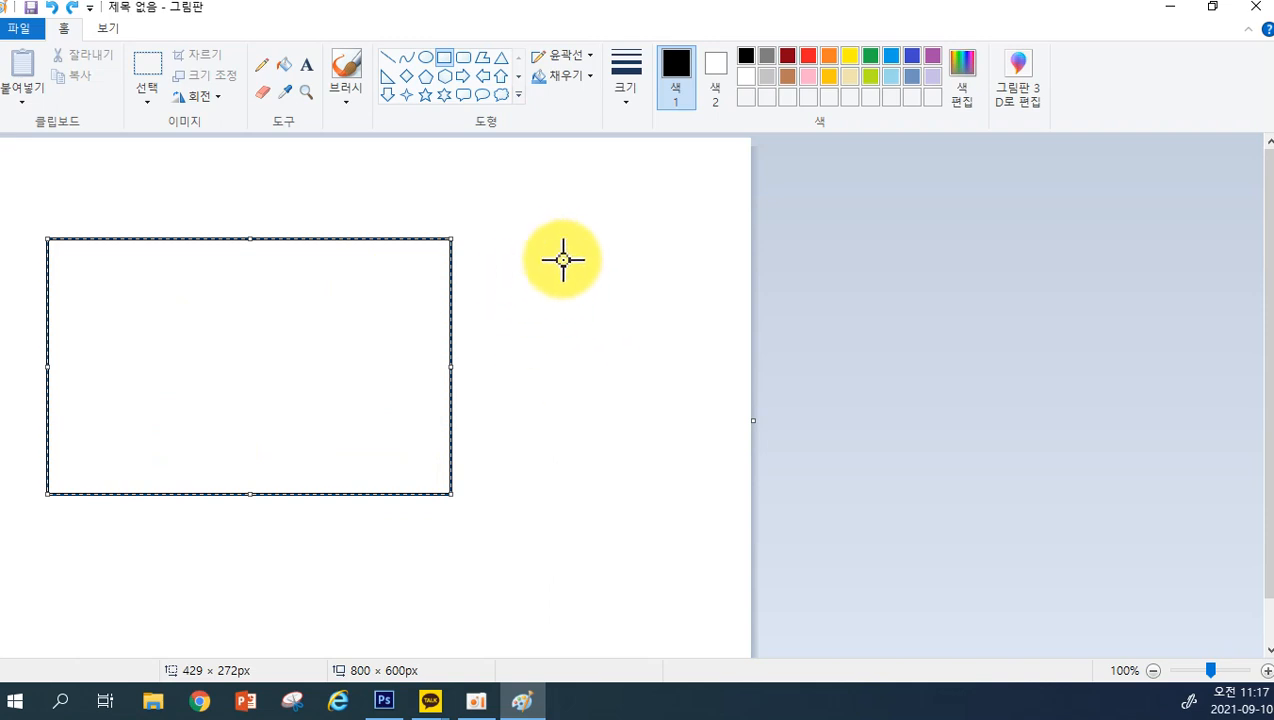
left_click(541, 284)
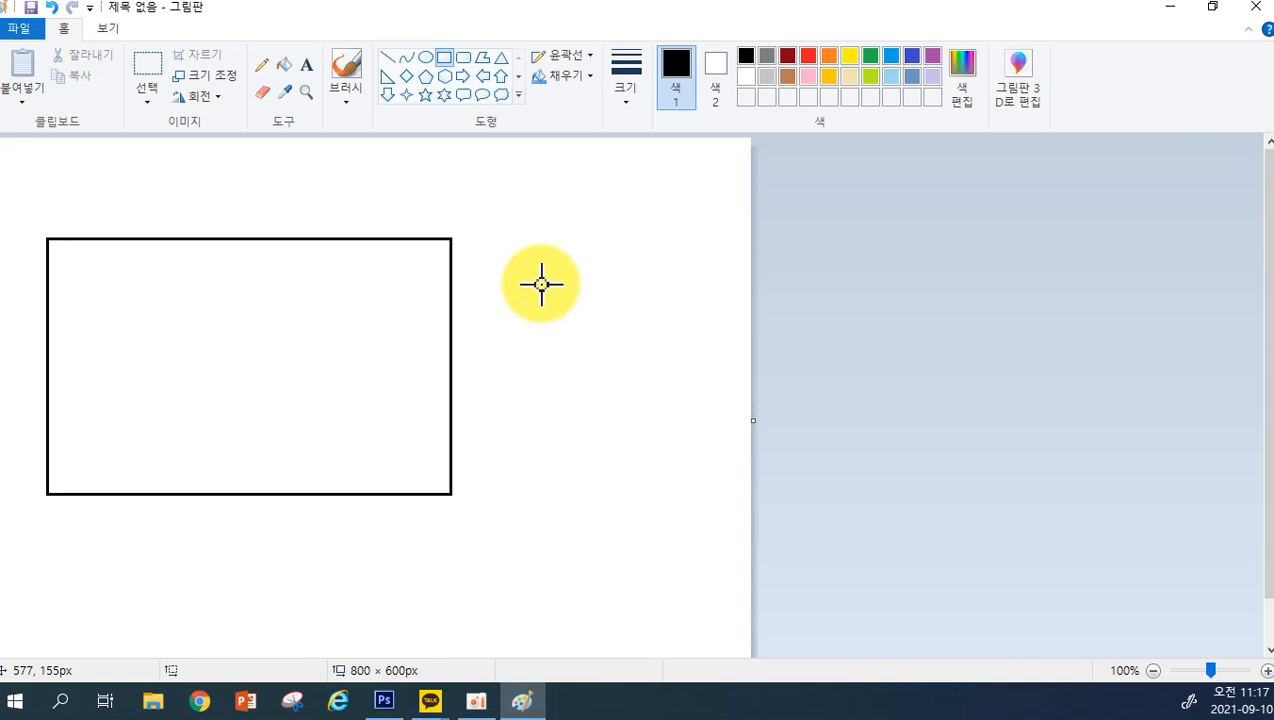
key("ctrl+z")
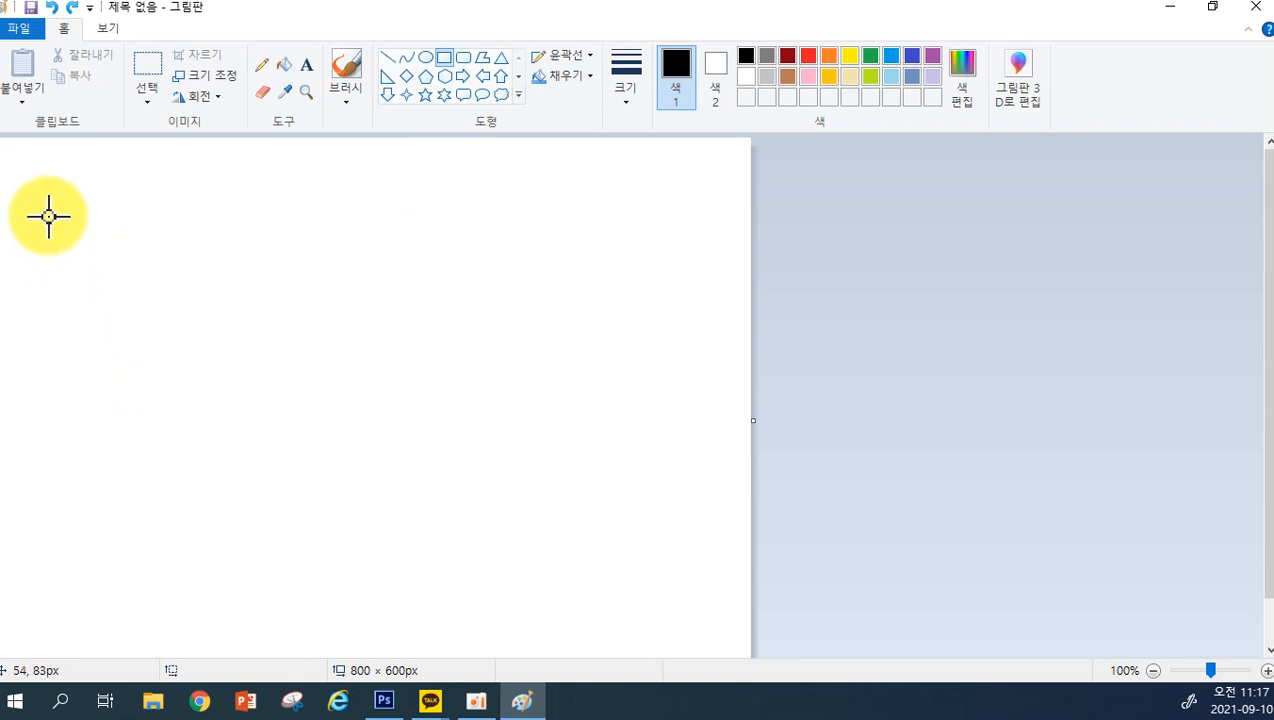
Draw the monitor screen as a rectangle on the canvas's left side, adjusting its position and its size to about 423 × 292 px
left_click_drag(46, 213, 403, 430)
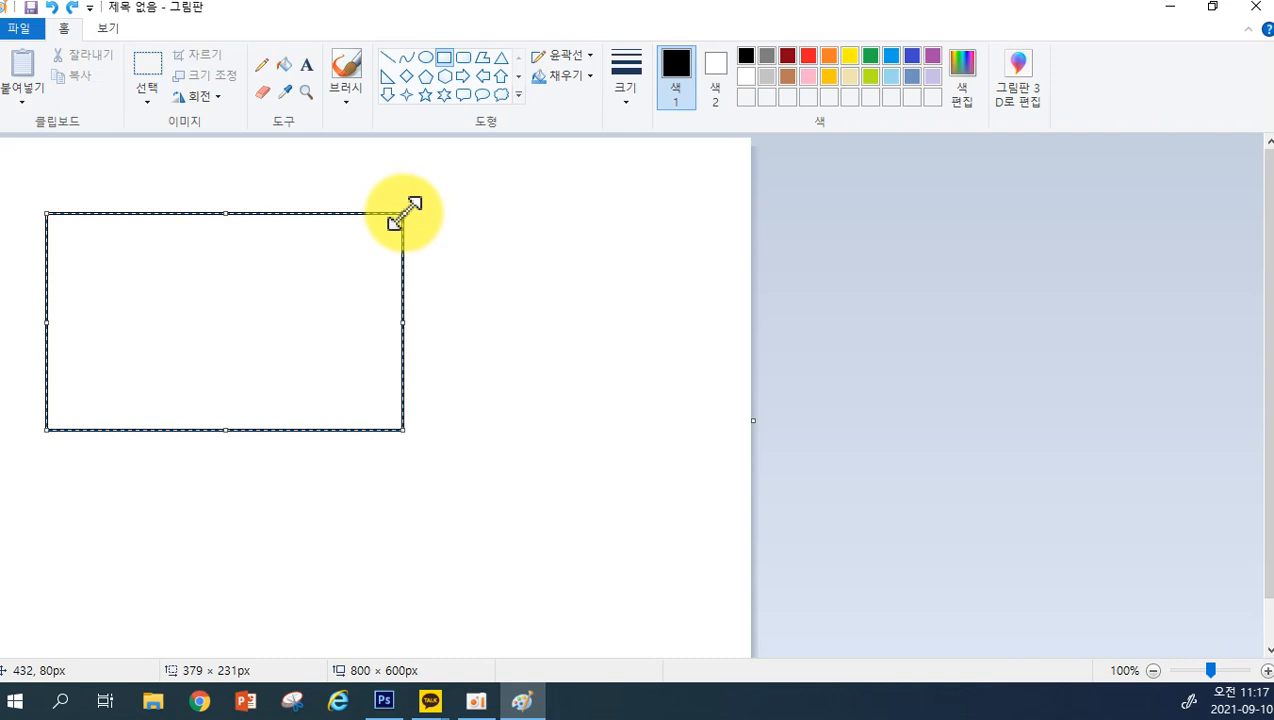
left_click_drag(404, 213, 419, 186)
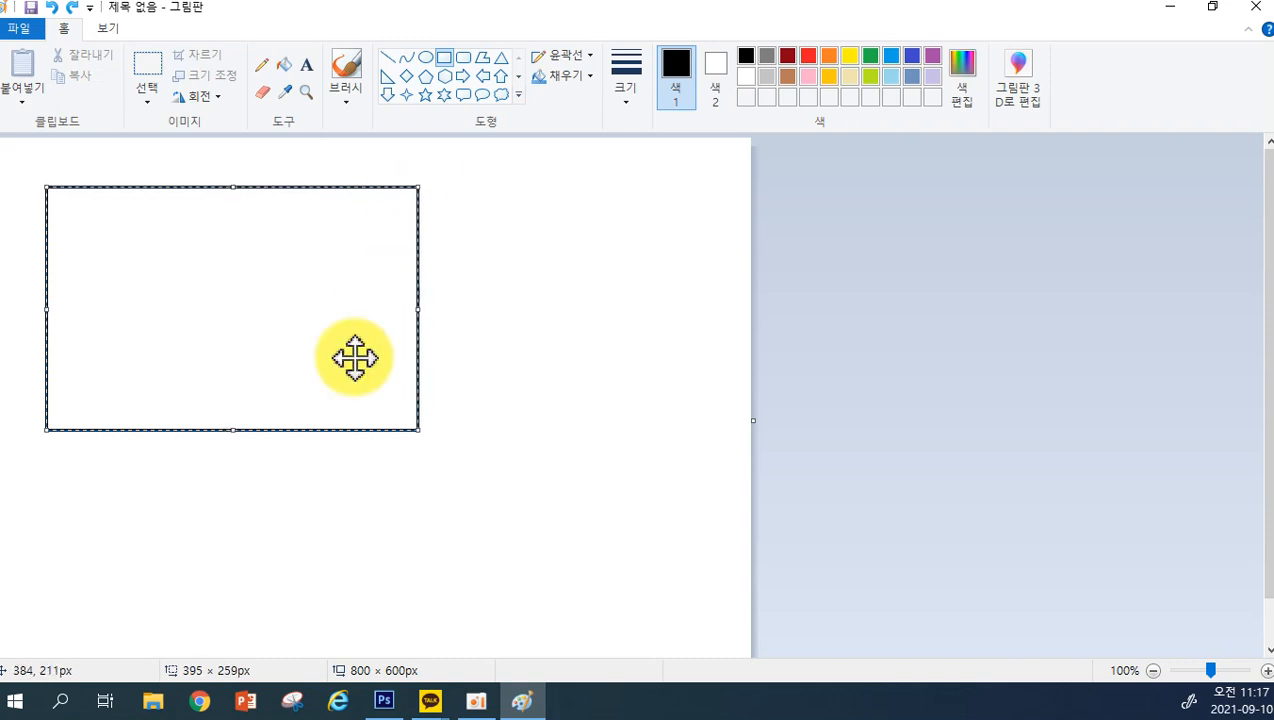
left_click_drag(418, 431, 437, 461)
left_click_drag(47, 324, 40, 325)
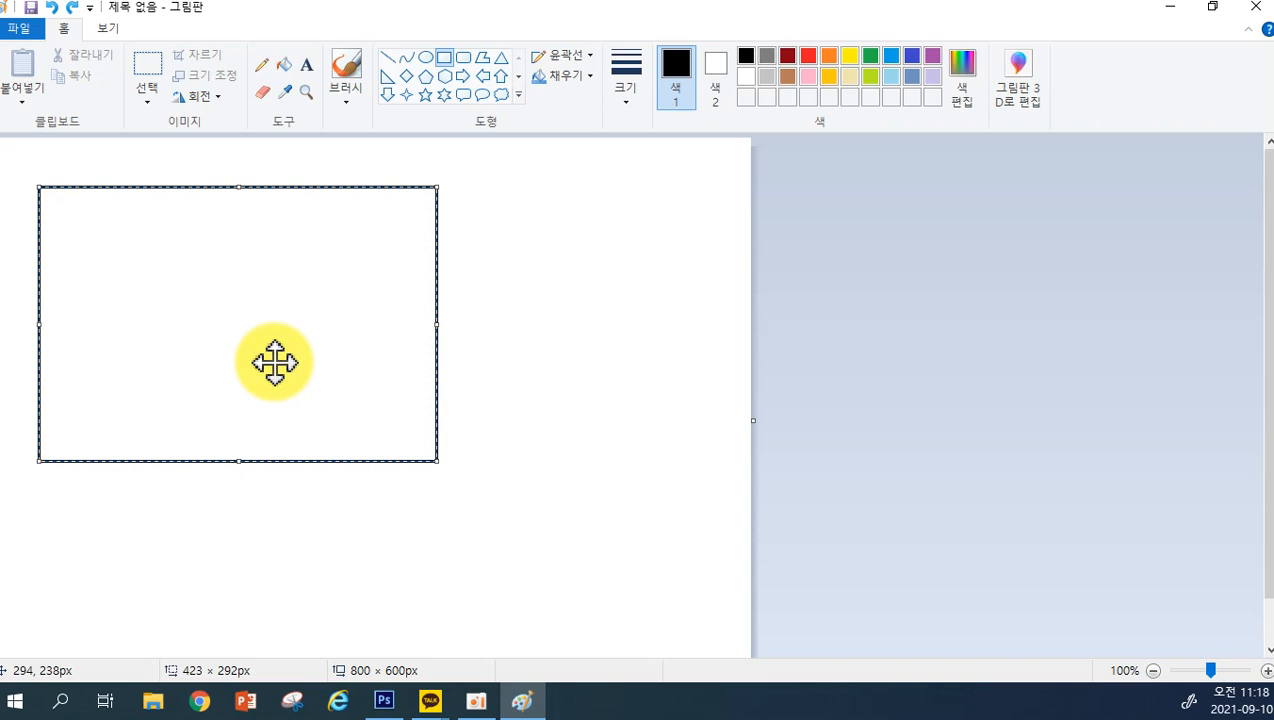
left_click_drag(274, 363, 261, 394)
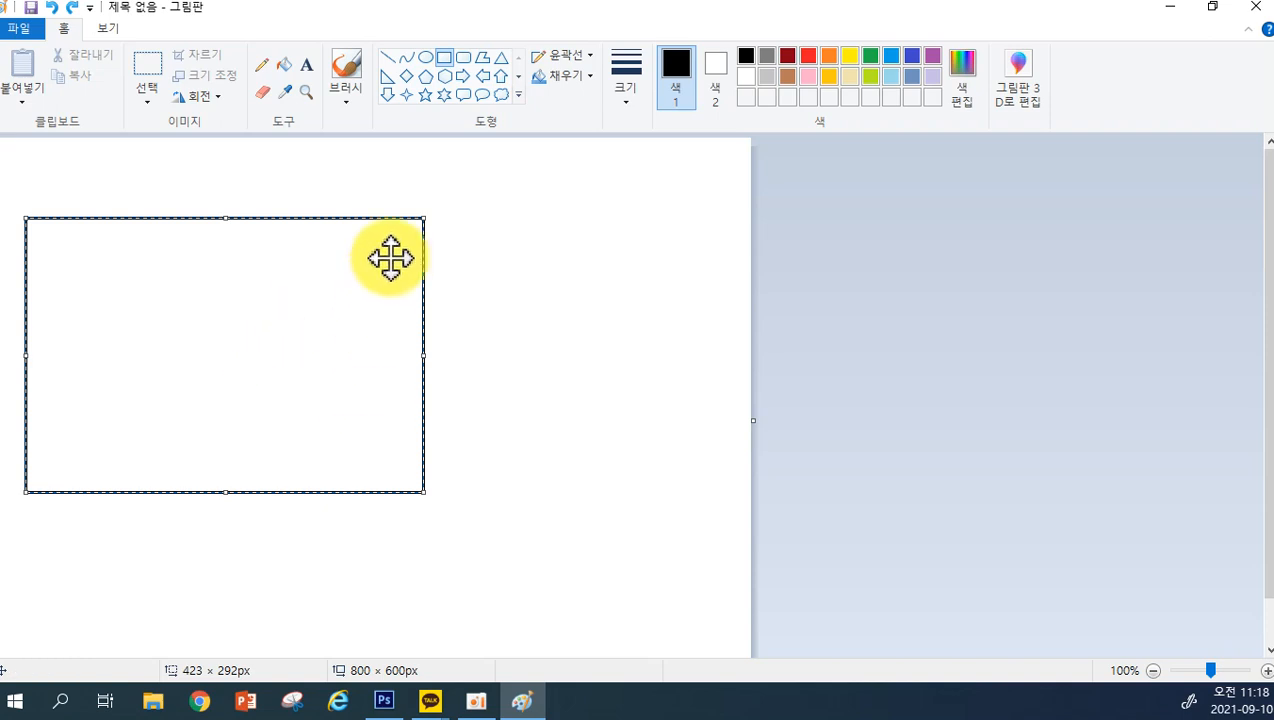
left_click(552, 425)
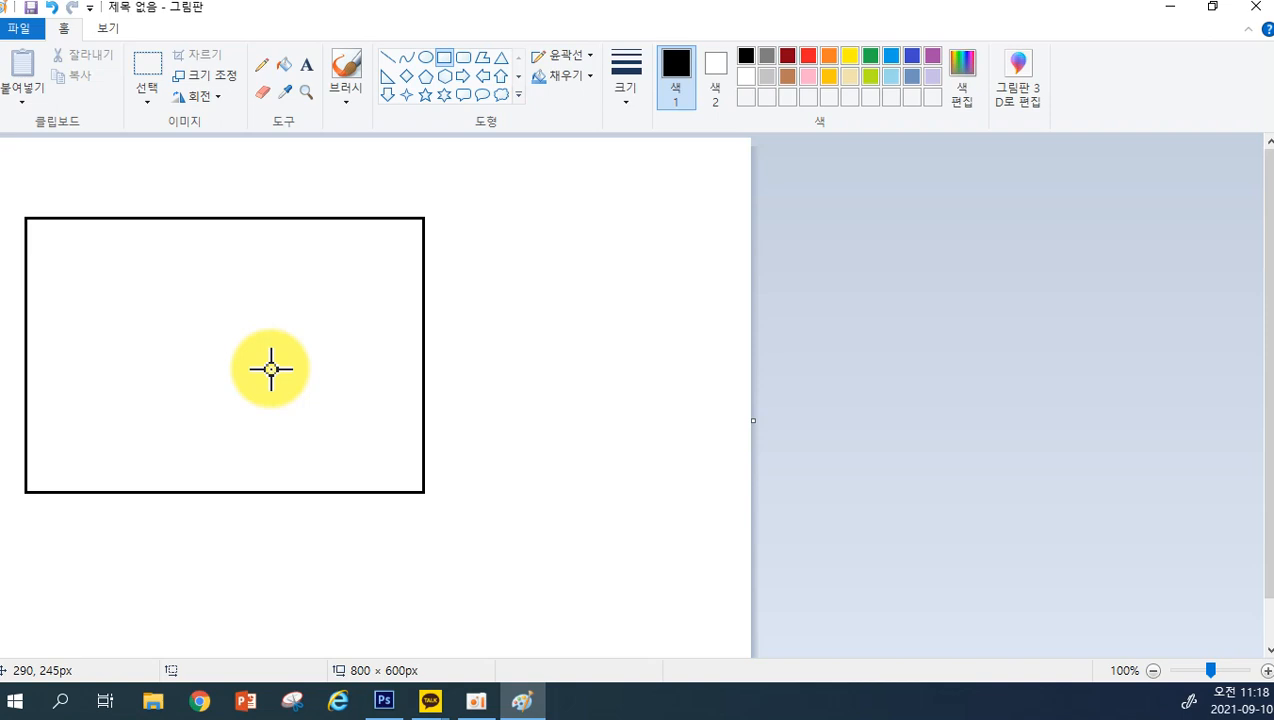
Undo and redo the drawing of the monitor screen rectangle
left_click(54, 12)
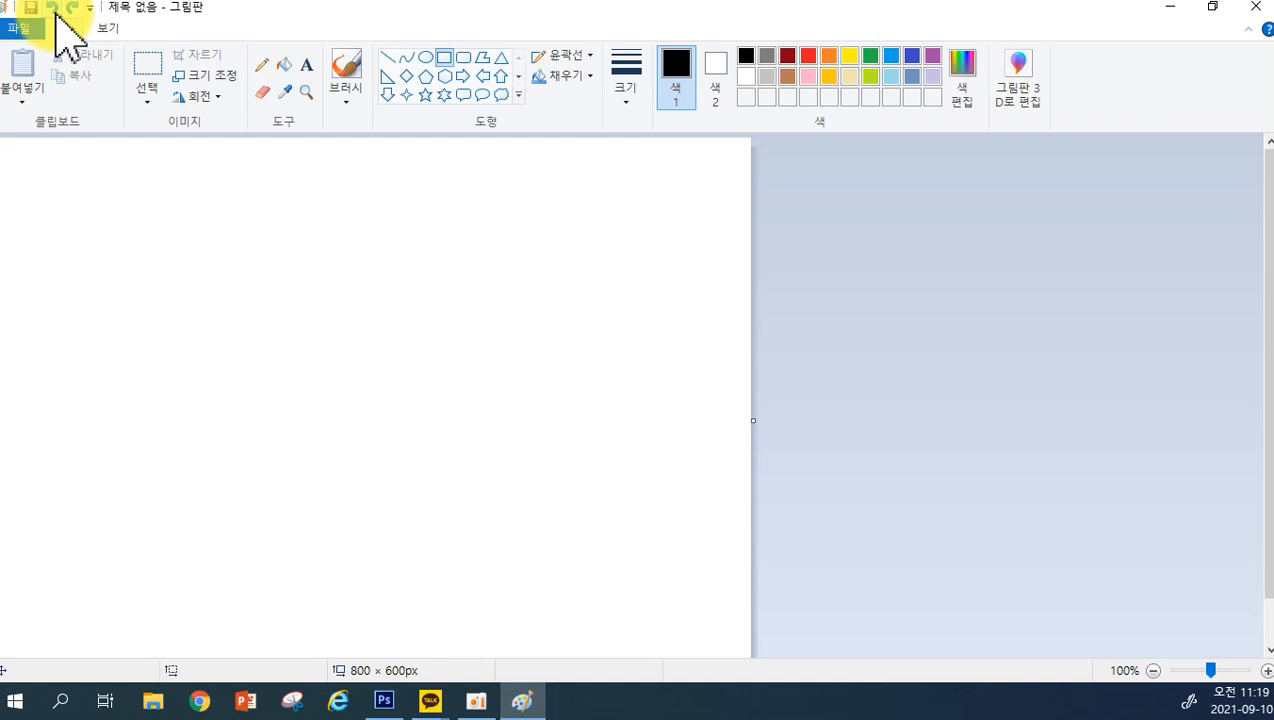
left_click(71, 10)
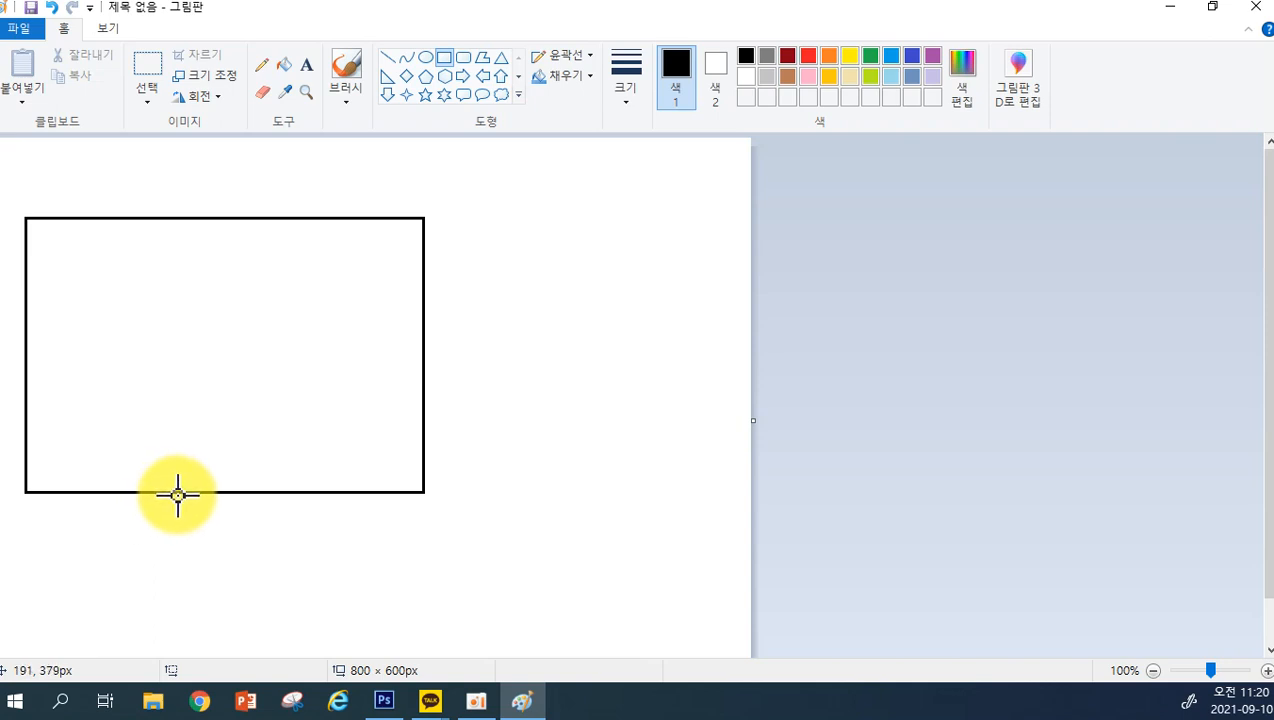
Draw a stand neck of about 98 × 53 px centred under the screen and a base of about 404 × 35 px directly beneath it
left_click_drag(178, 492, 204, 524)
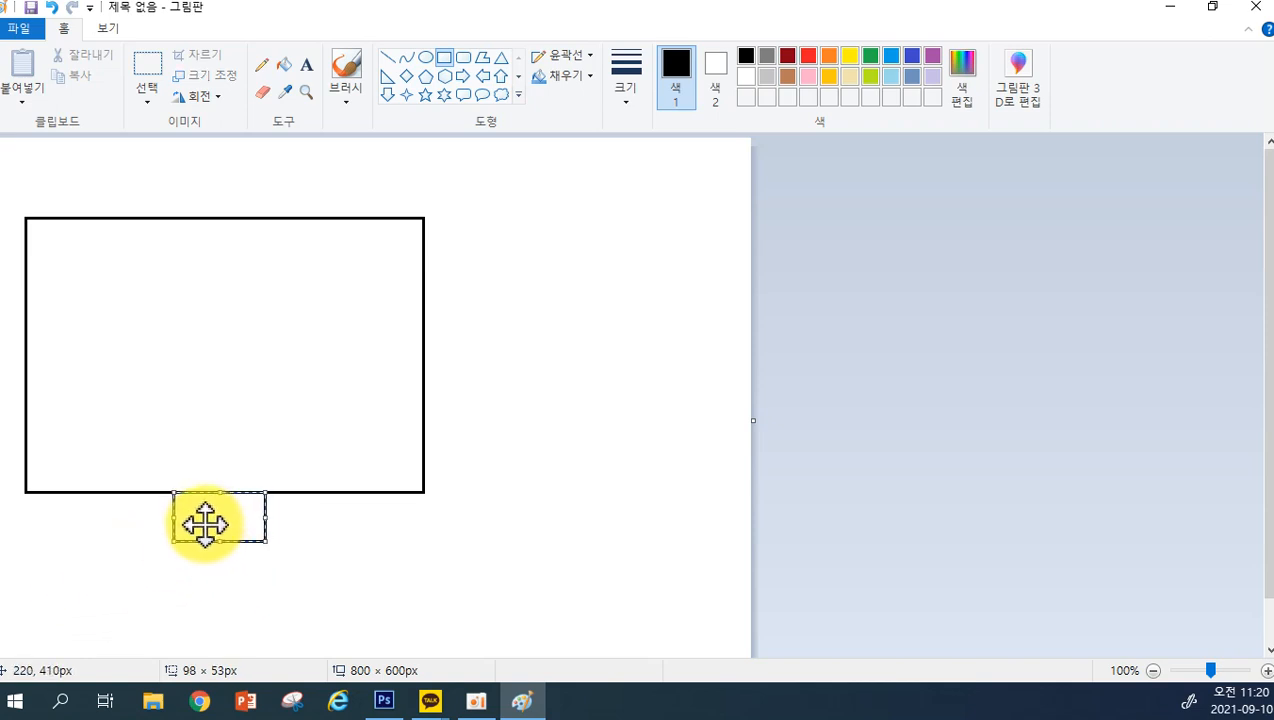
left_click(329, 544)
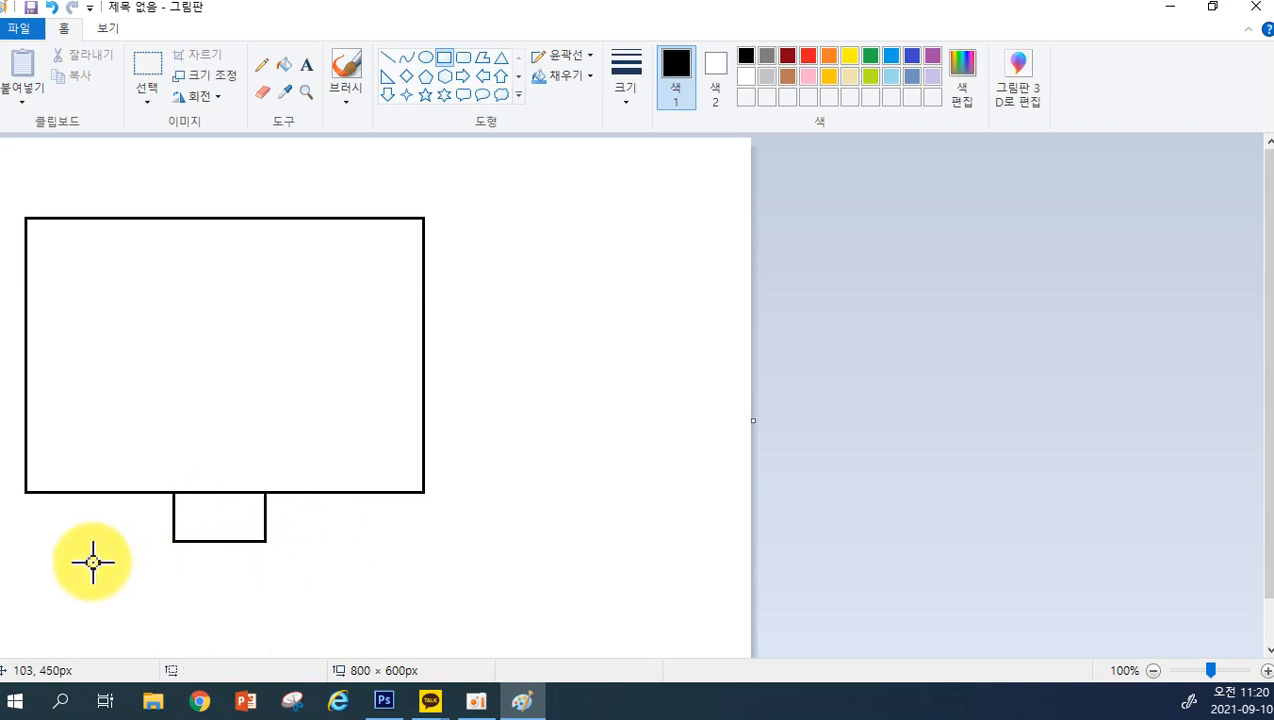
left_click_drag(36, 544, 417, 576)
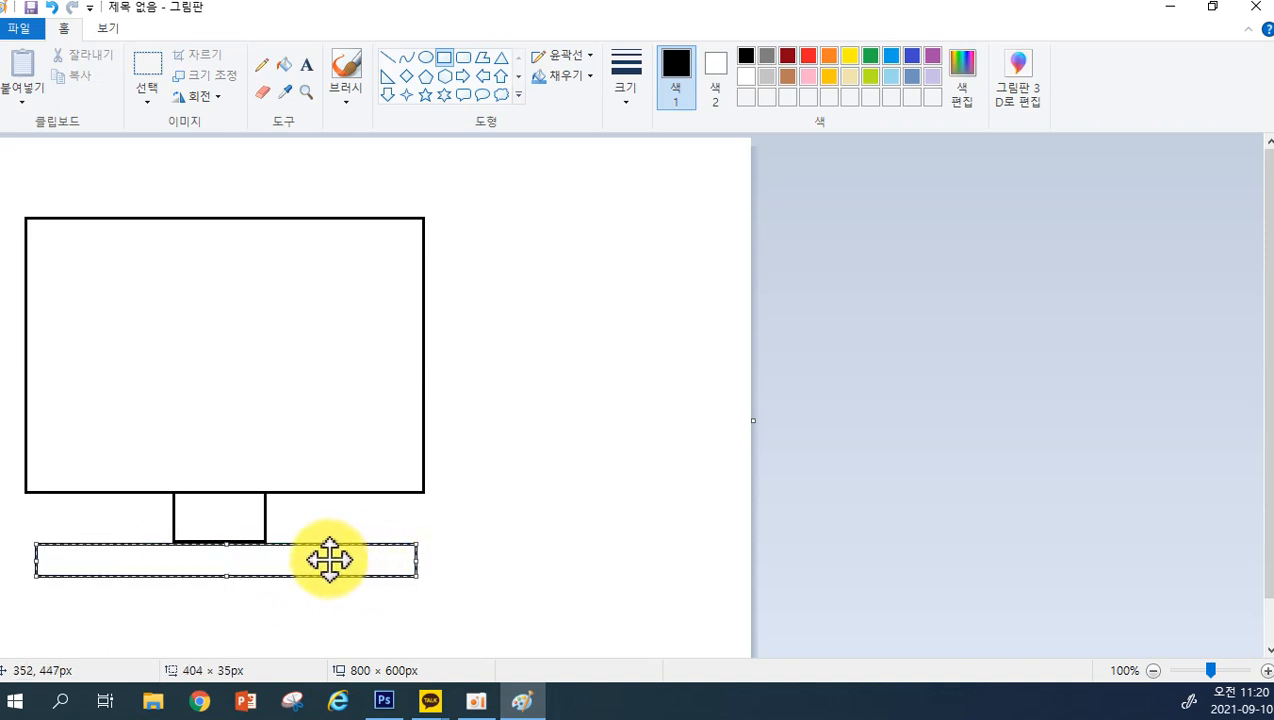
left_click_drag(329, 560, 322, 556)
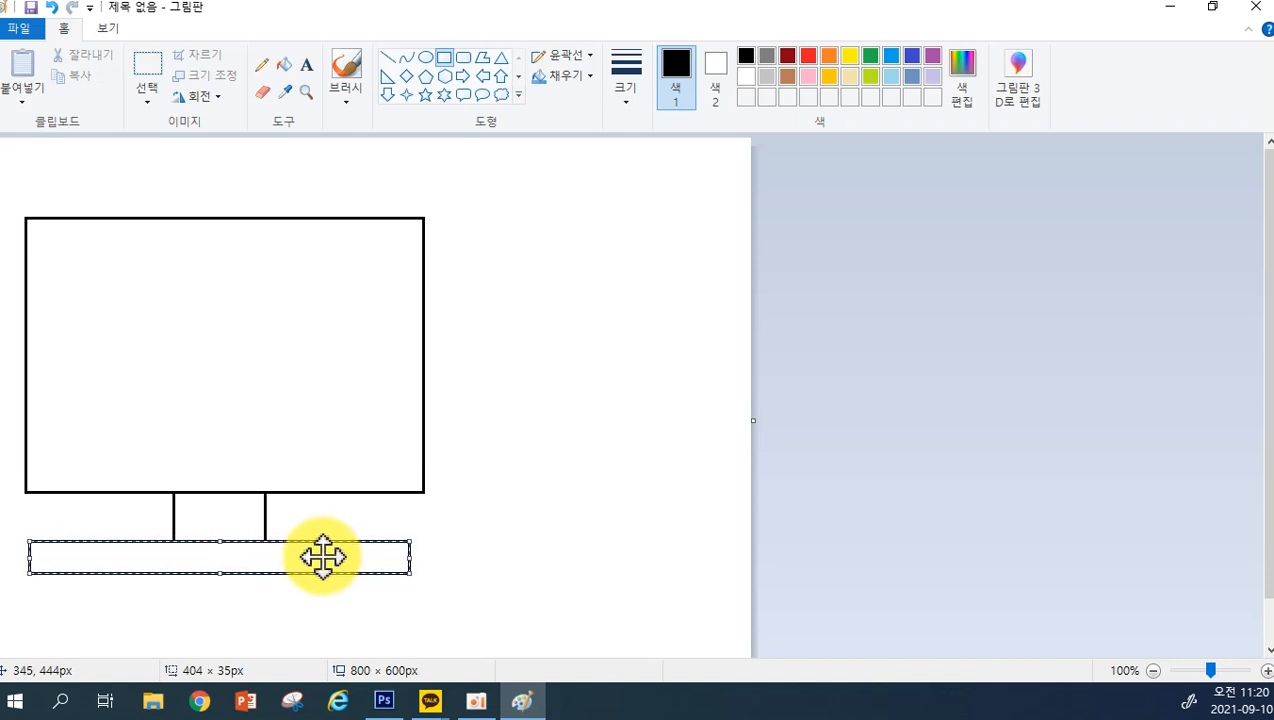
left_click(507, 553)
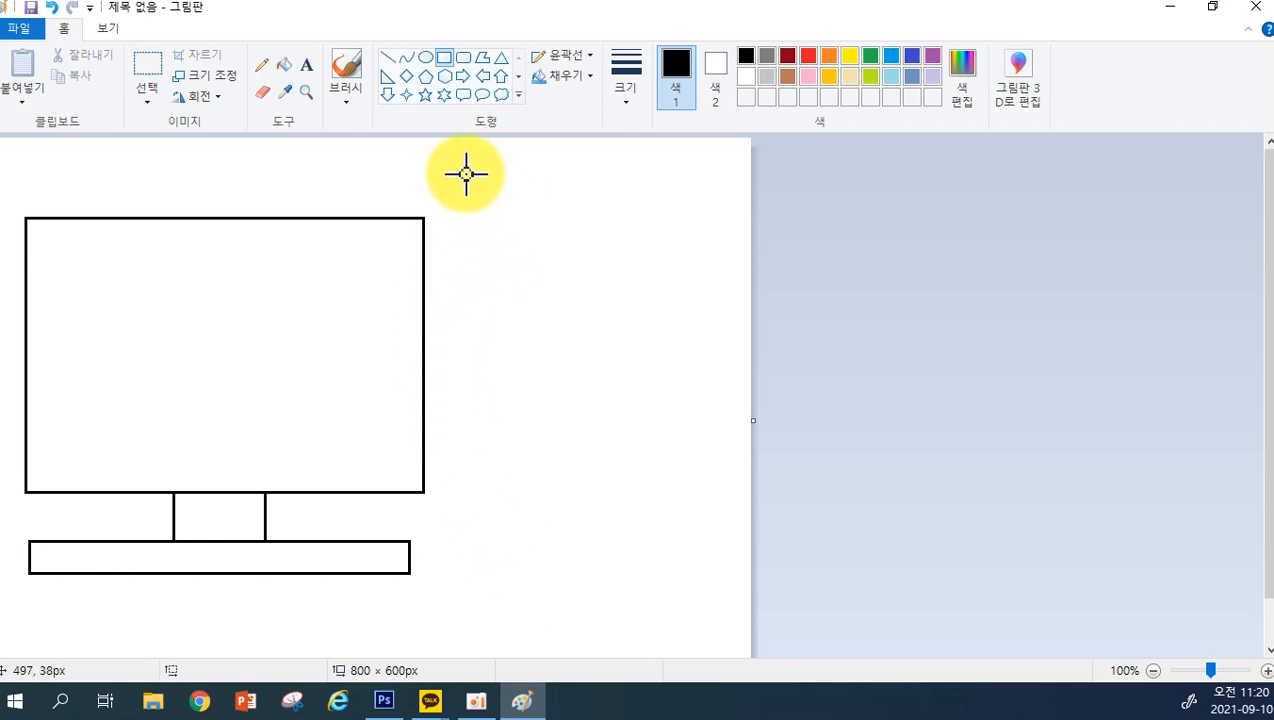
Draw the tower body as a rectangle of about 248 × 426 px beside the monitor
left_click_drag(466, 174, 717, 575)
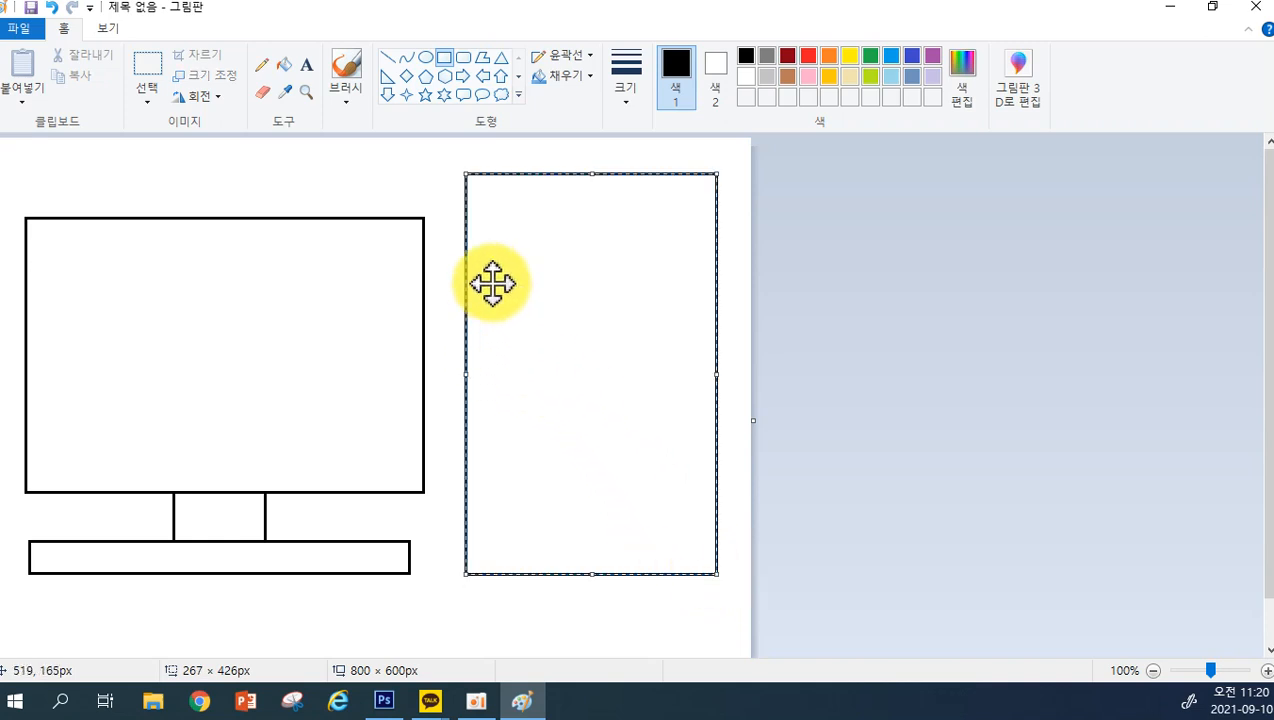
left_click_drag(467, 375, 517, 393)
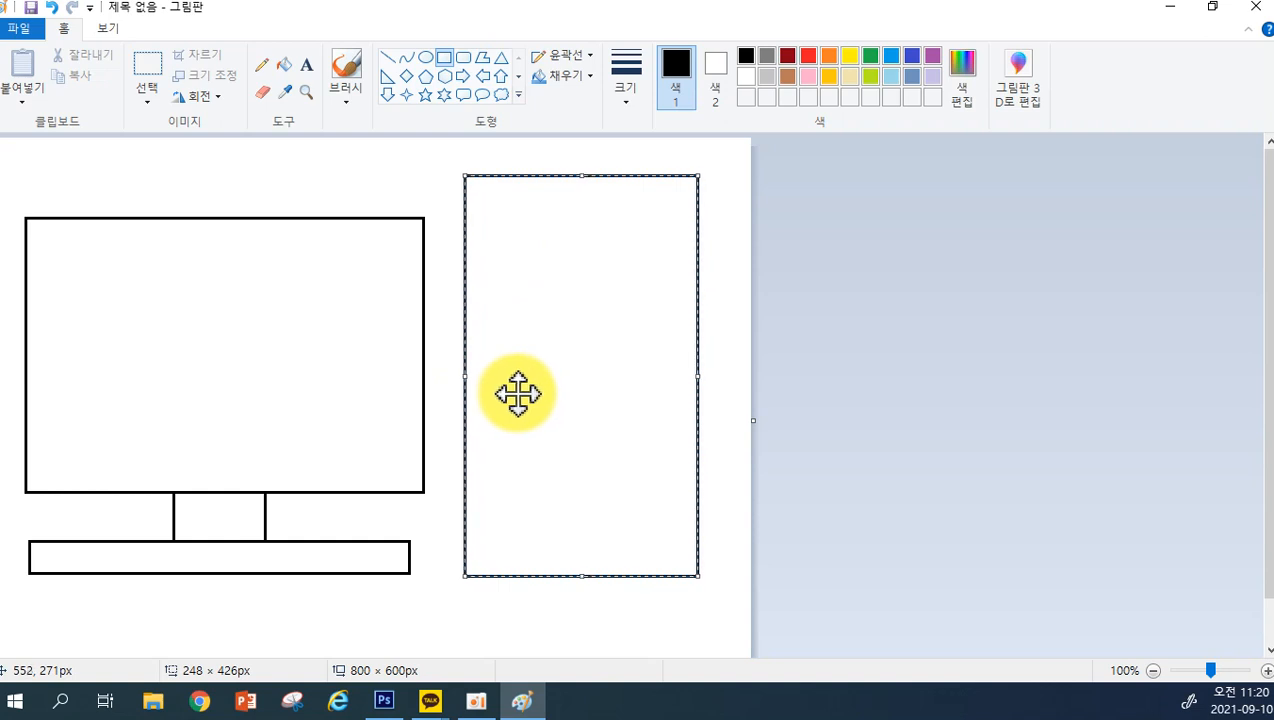
left_click(737, 449)
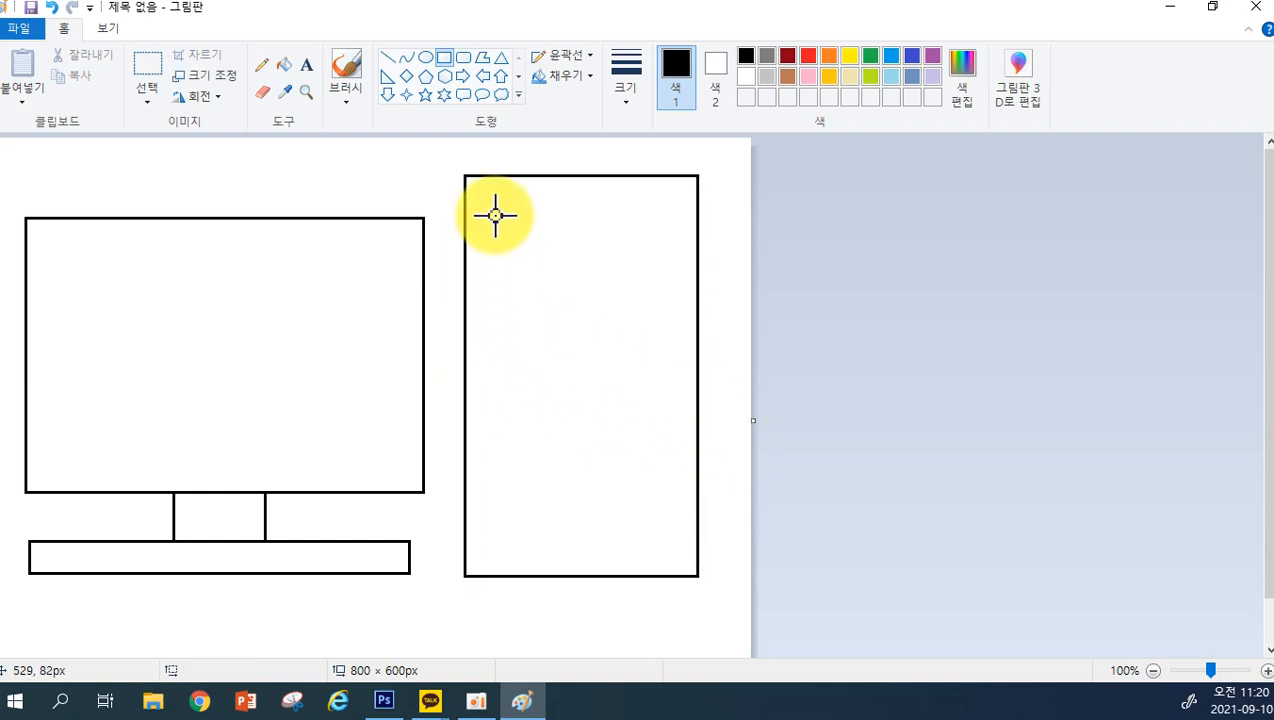
Draw two front panels inside the tower, about 204 × 77 px and 204 × 274 px, with a button of about 35 × 18 px in the upper one
left_click_drag(486, 199, 677, 270)
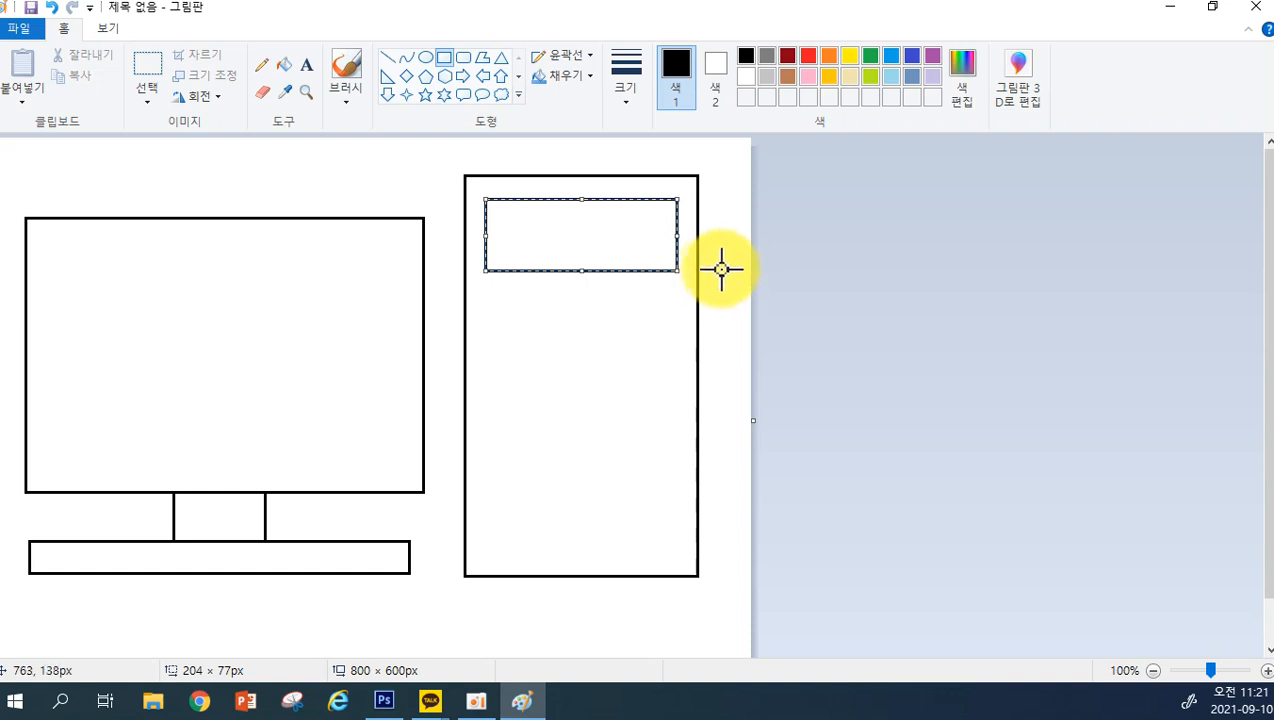
left_click(720, 278)
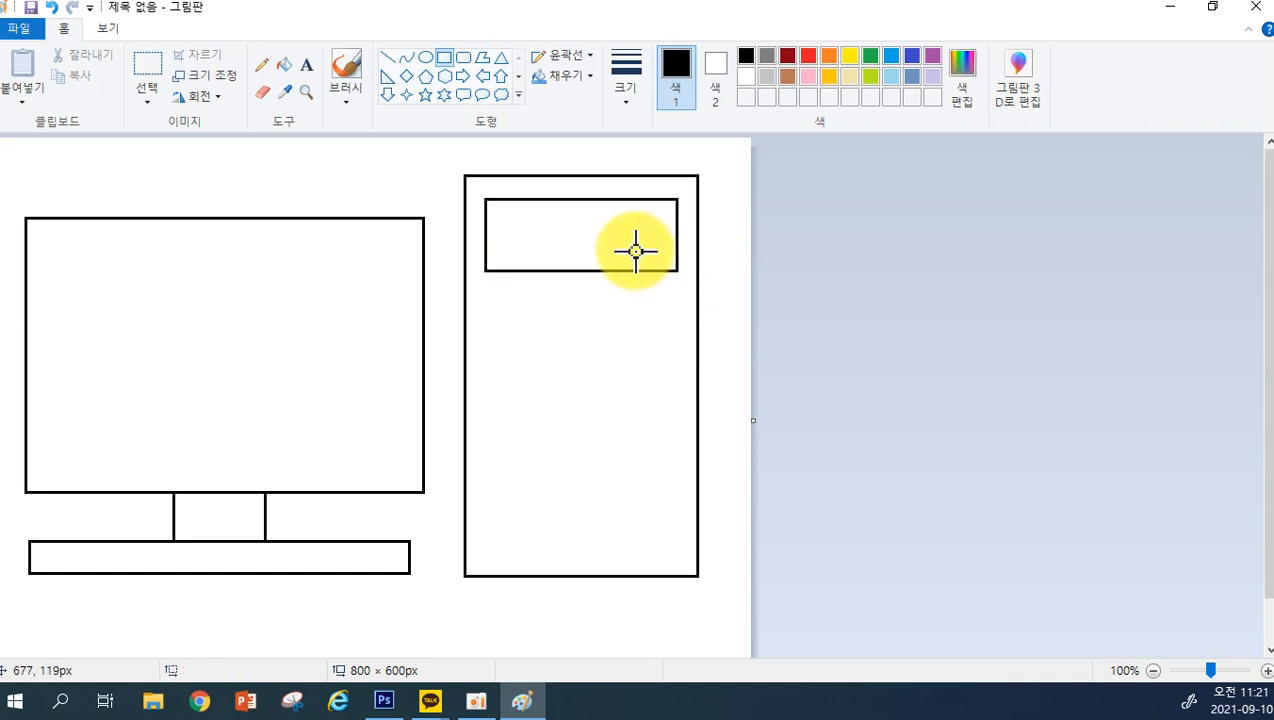
left_click_drag(632, 243, 666, 260)
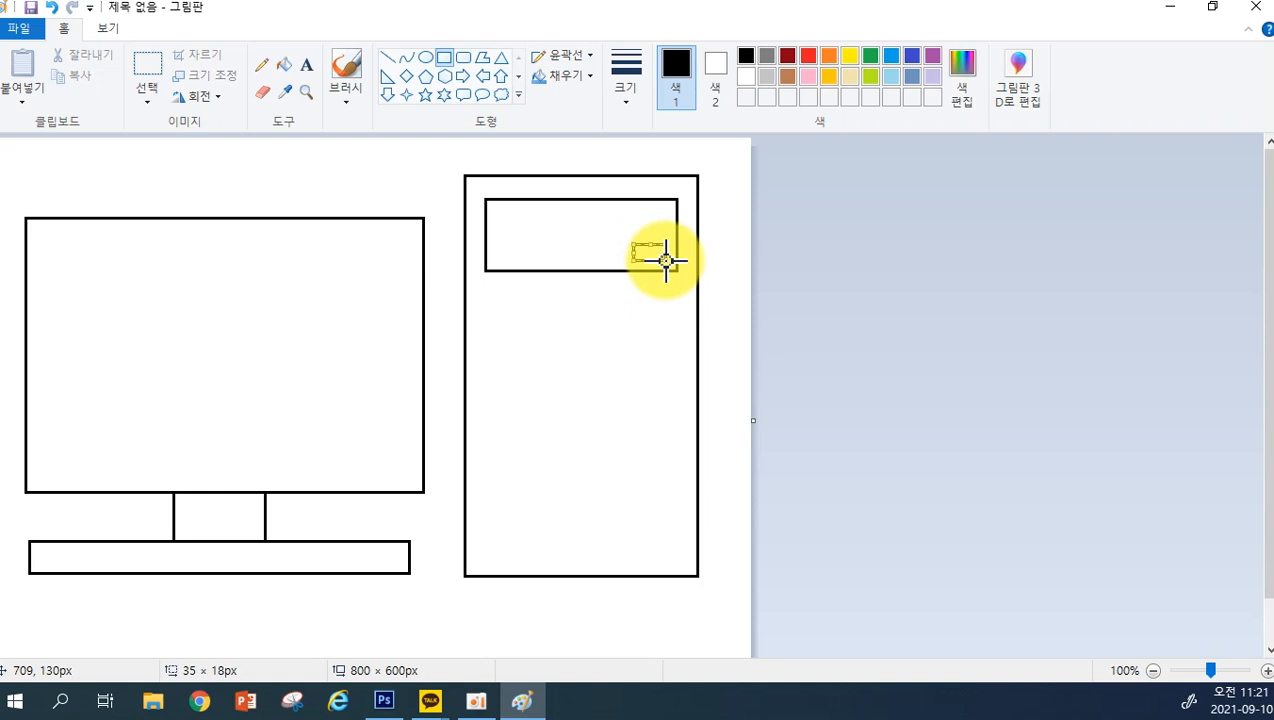
left_click(720, 289)
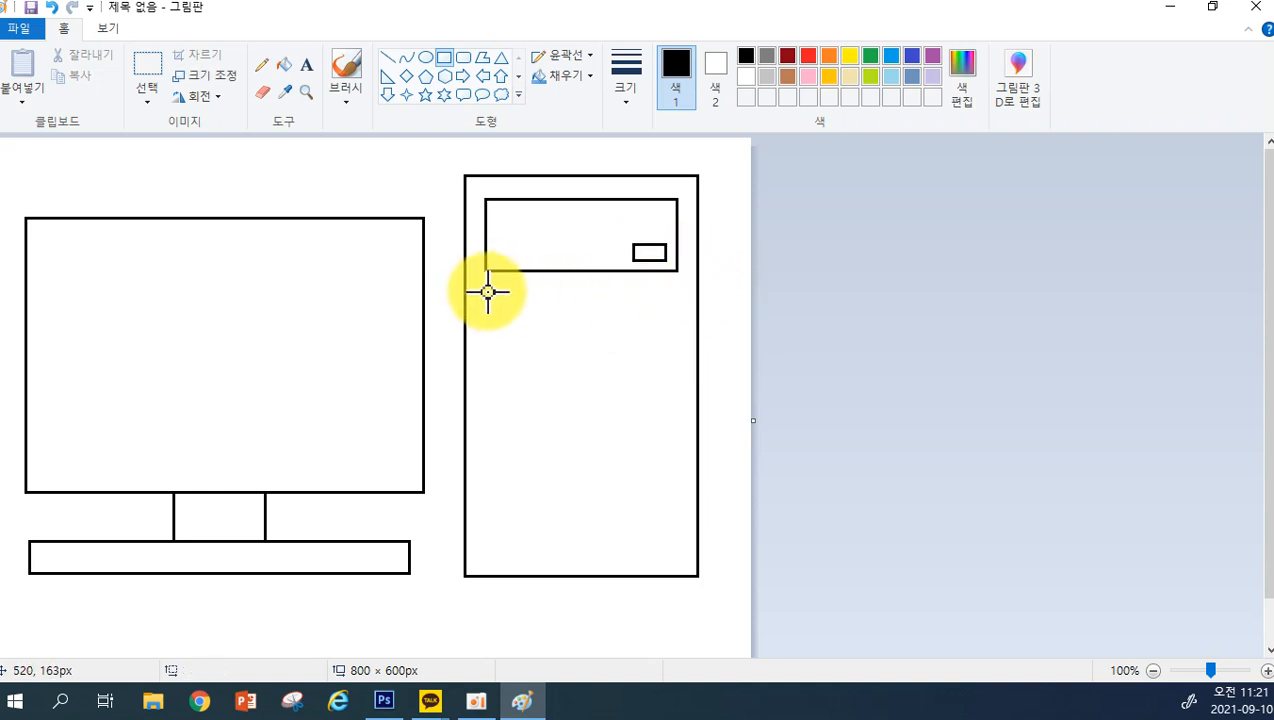
left_click_drag(488, 292, 677, 548)
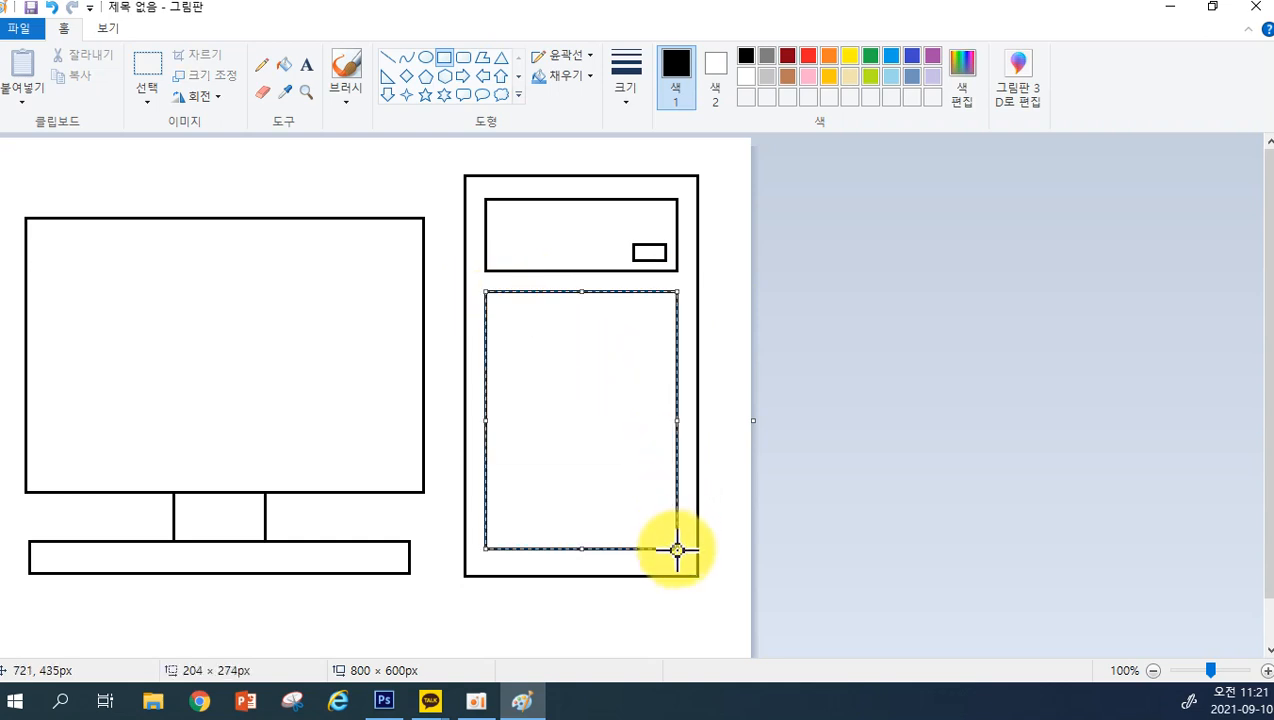
left_click(717, 483)
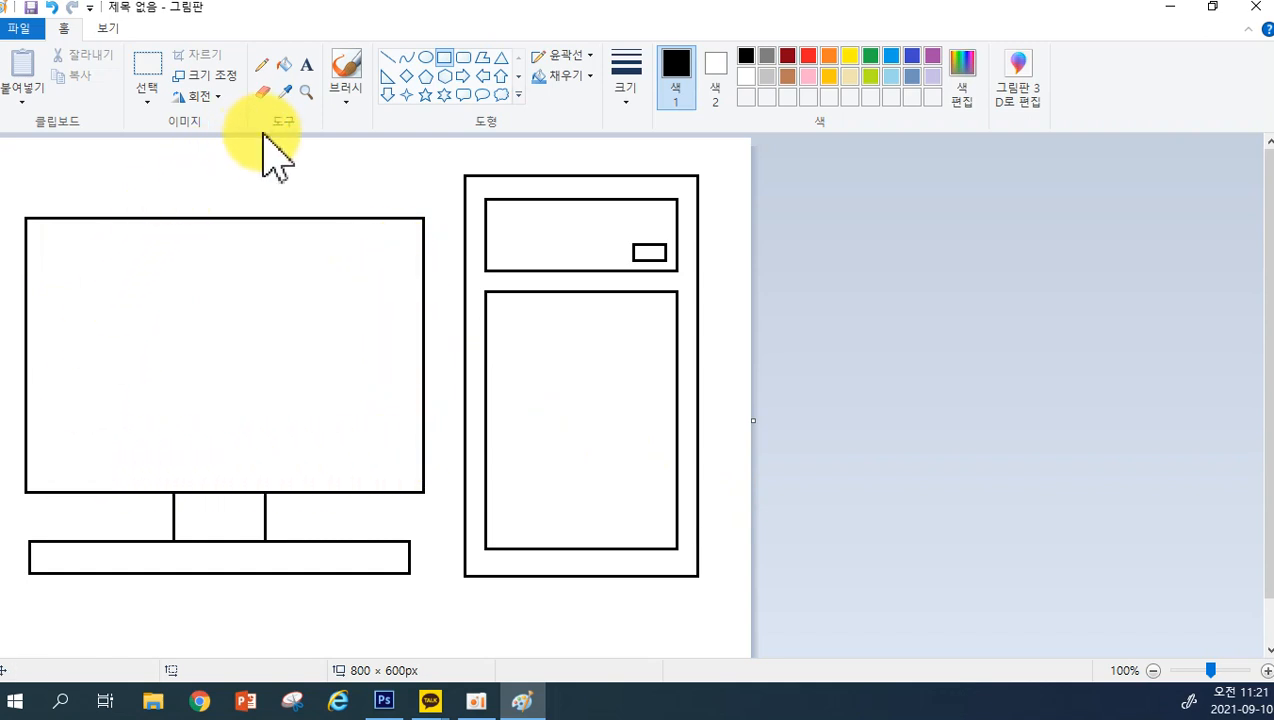
Draw a rounded rectangle of about 394 × 241 px inside the monitor frame as the display area
left_click(463, 60)
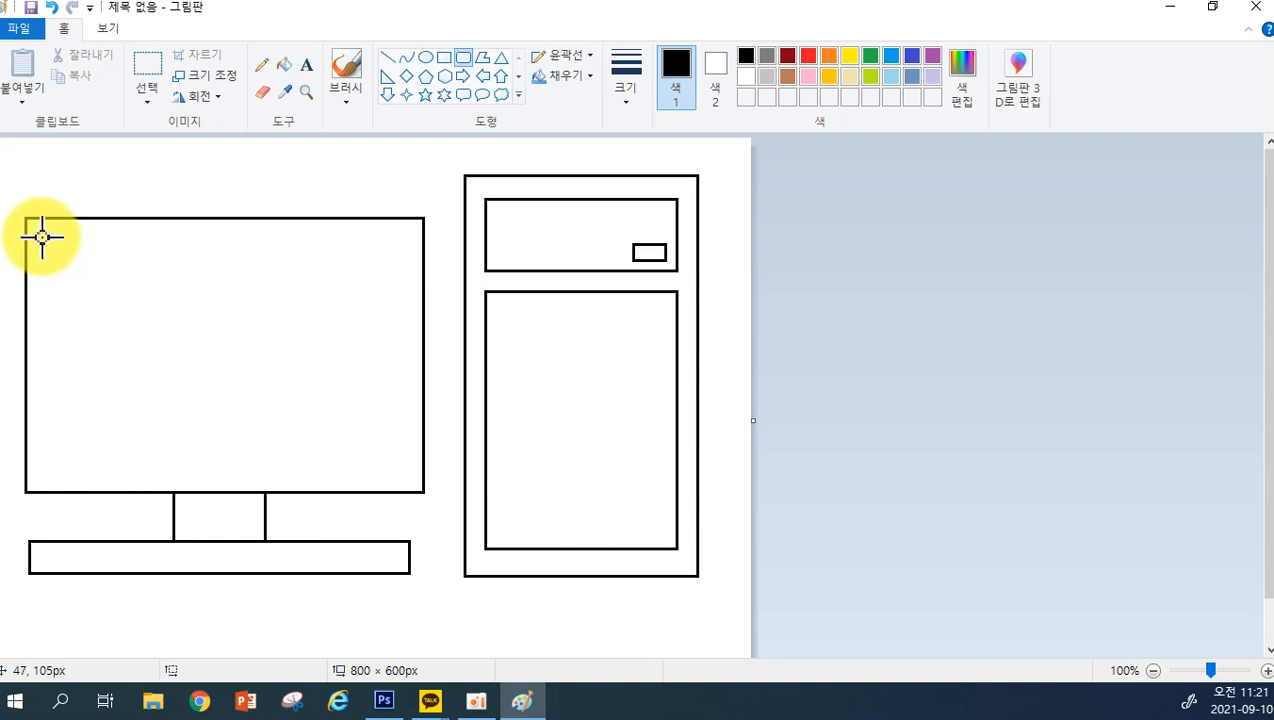
left_click_drag(39, 235, 409, 461)
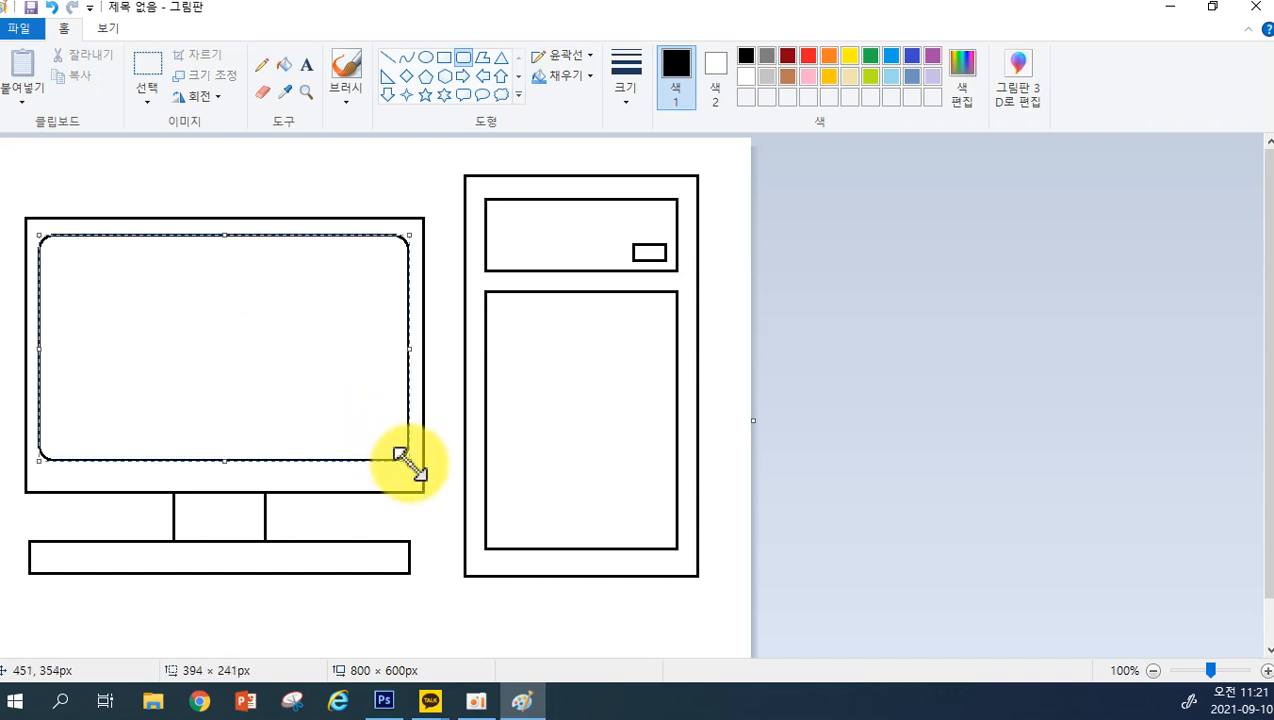
left_click(724, 470)
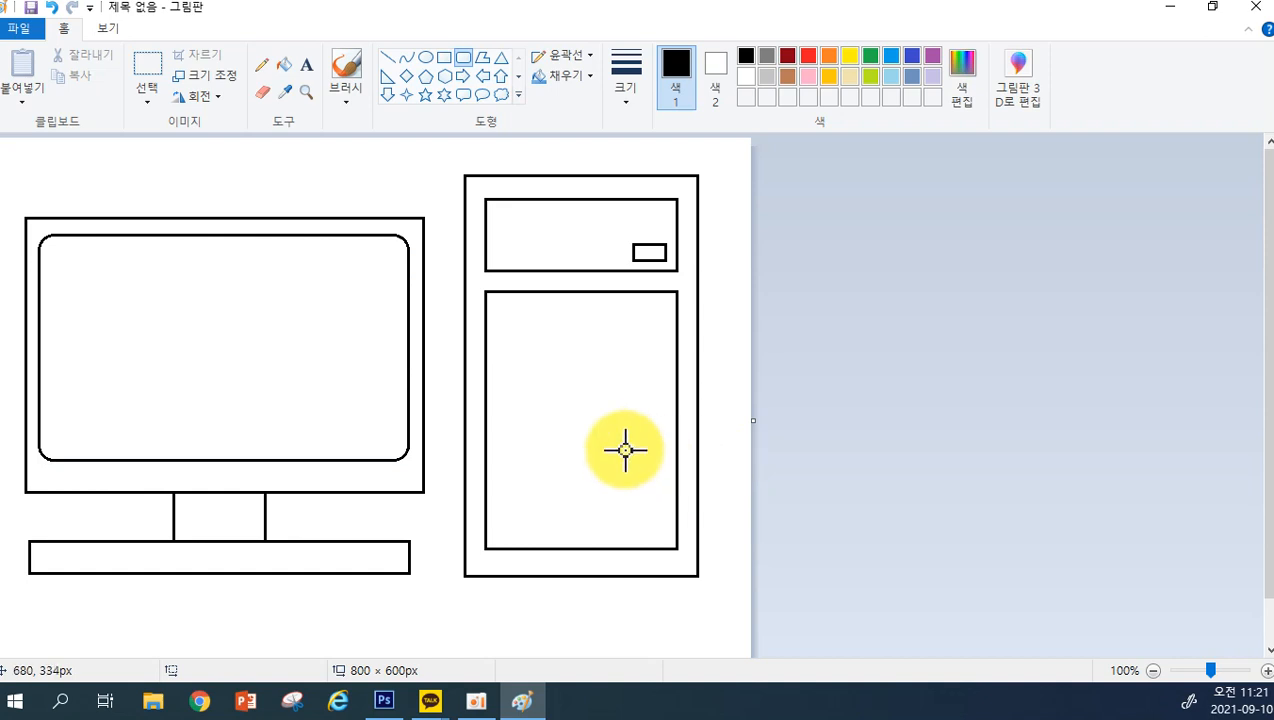
Draw a circular power button of about 22 × 22 px at the monitor's lower-right corner and a larger circle in the middle of the tower's lower panel
left_click(425, 60)
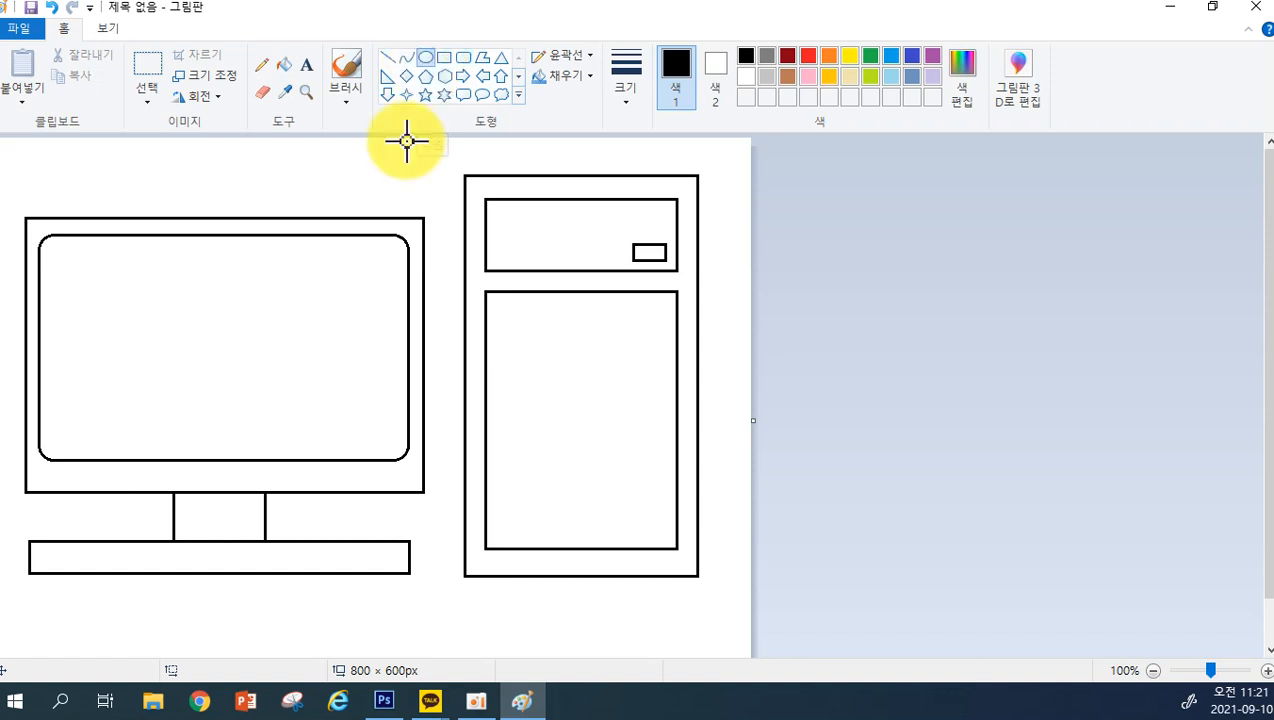
left_click_drag(380, 464, 401, 486)
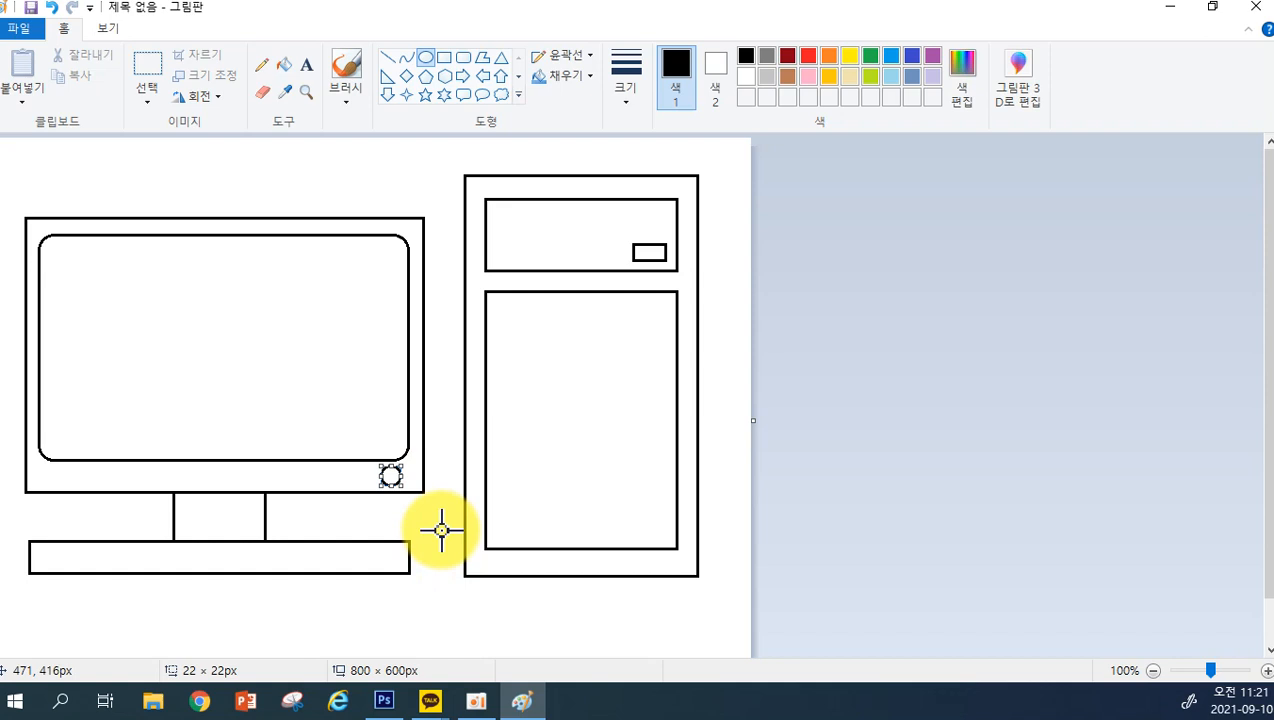
left_click(441, 531)
left_click_drag(560, 385, 607, 430)
left_click(716, 430)
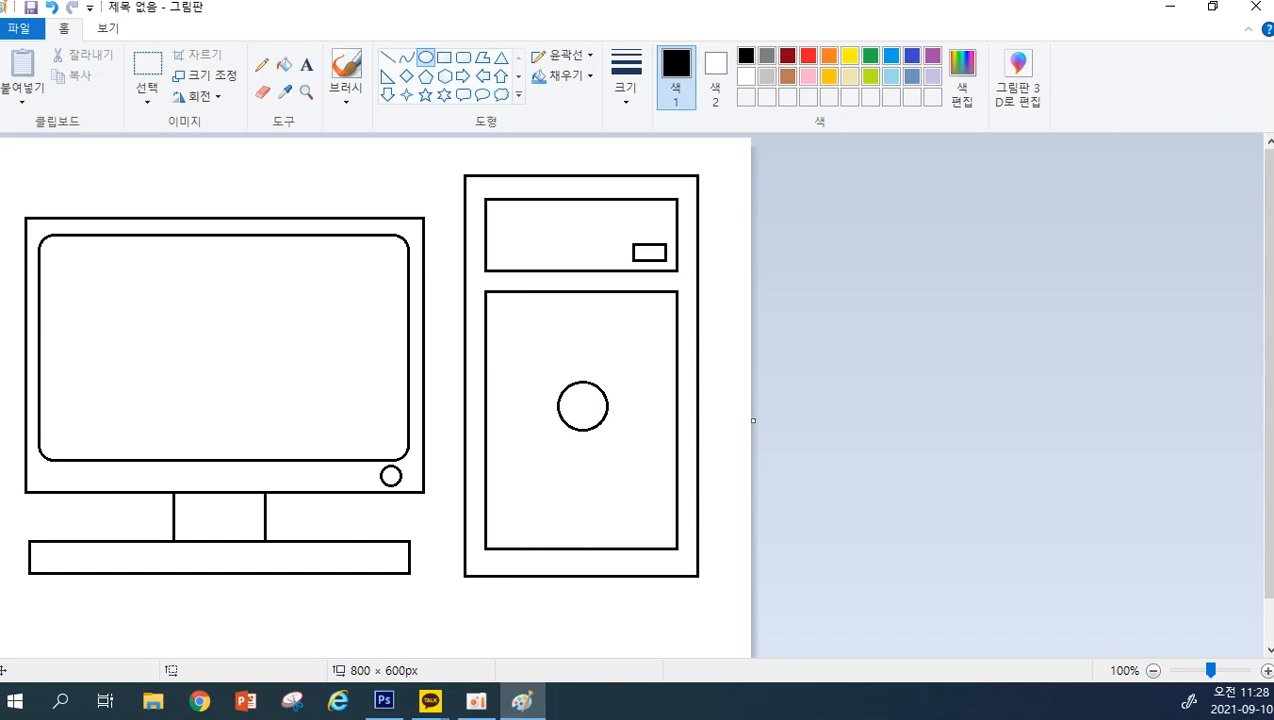
Fill the monitor frame, stand neck and base with bright blue
left_click(283, 66)
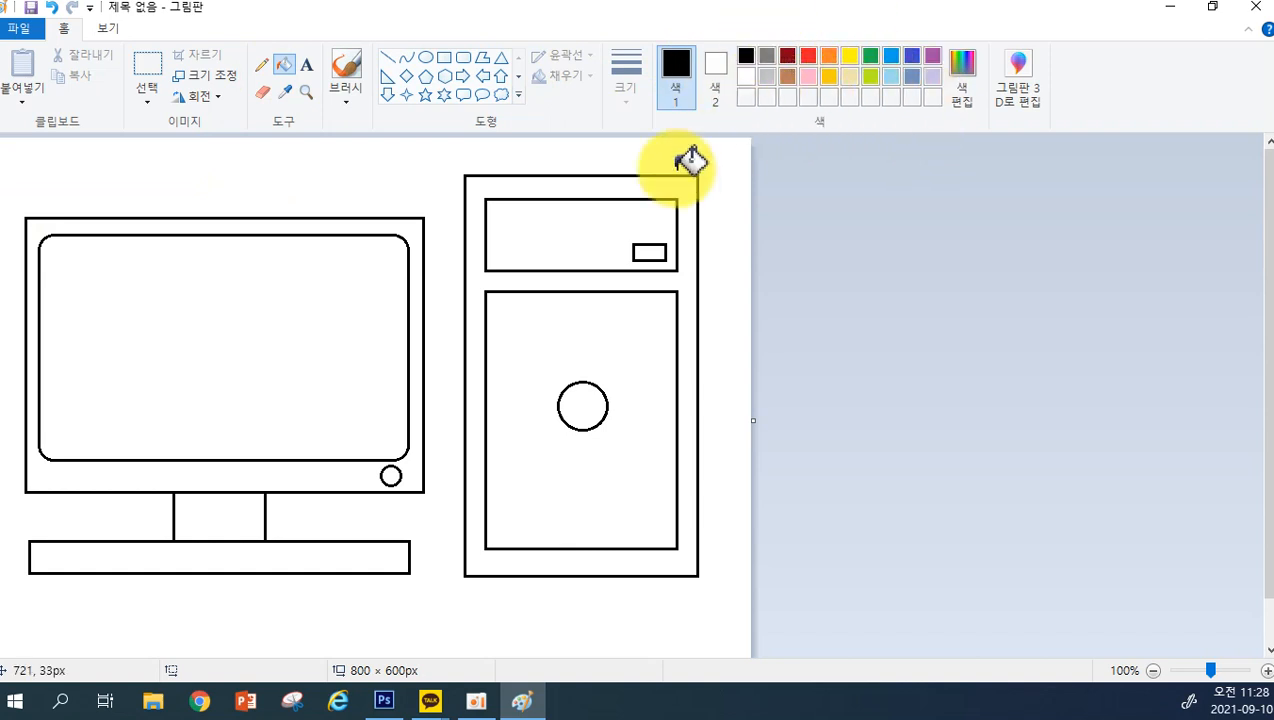
left_click(891, 55)
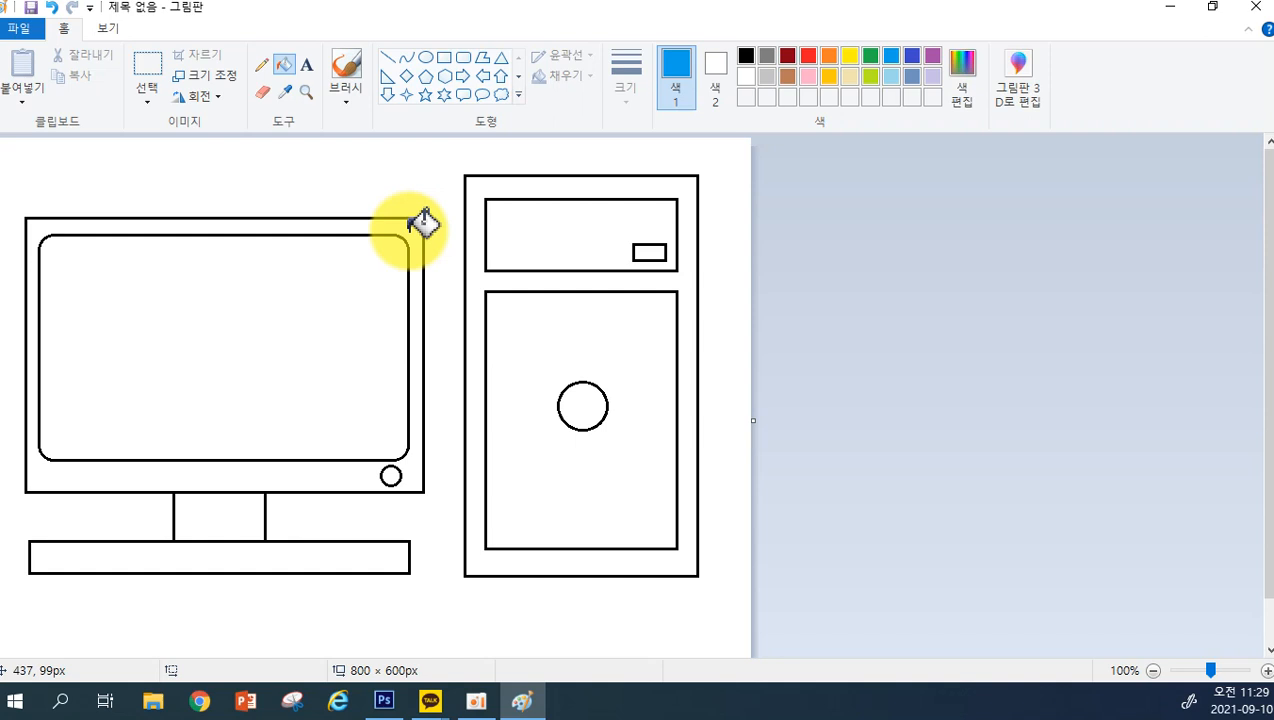
left_click(415, 228)
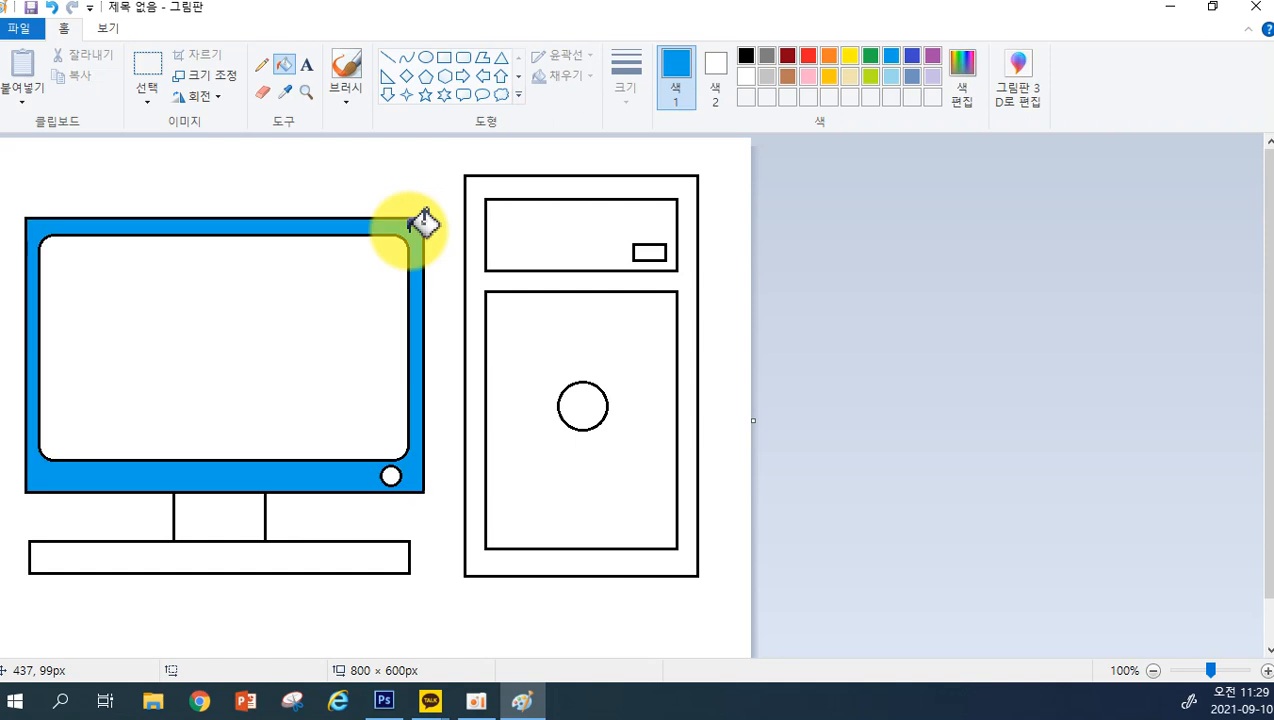
left_click(255, 510)
left_click(267, 562)
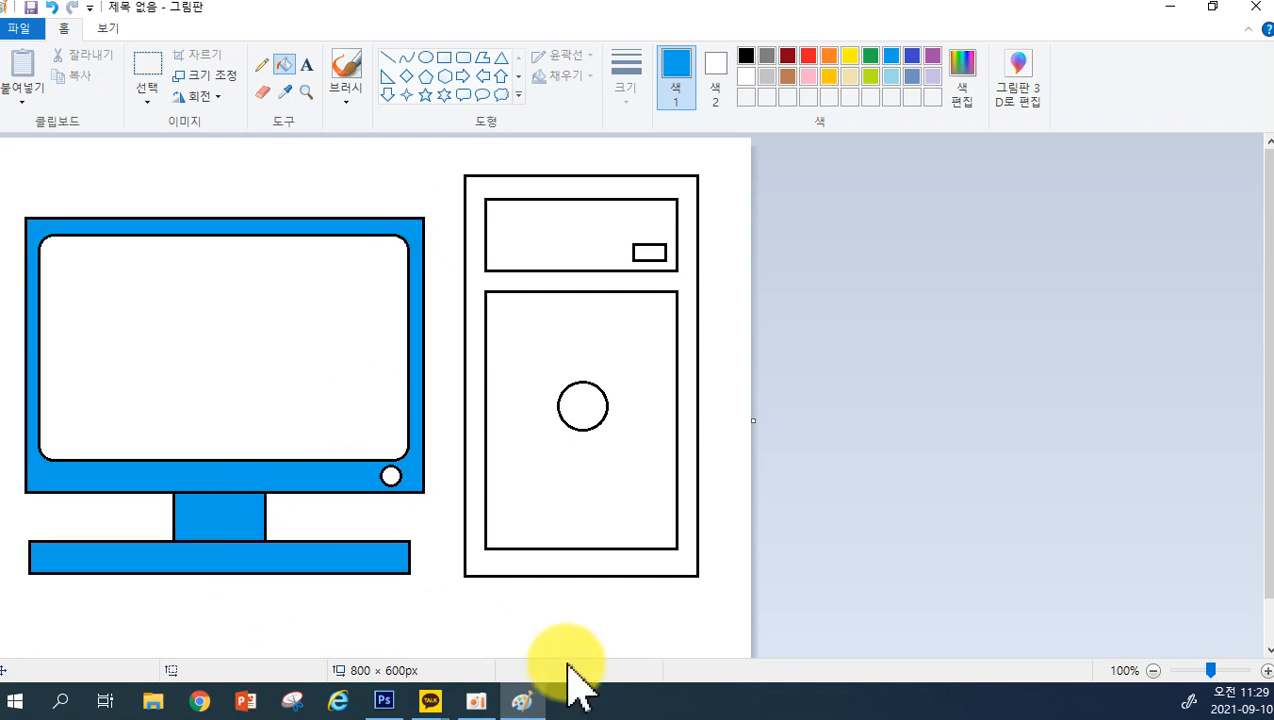
Fill the tower body and its small rectangular button with purple and both front panels with lavender
left_click(932, 55)
left_click(686, 191)
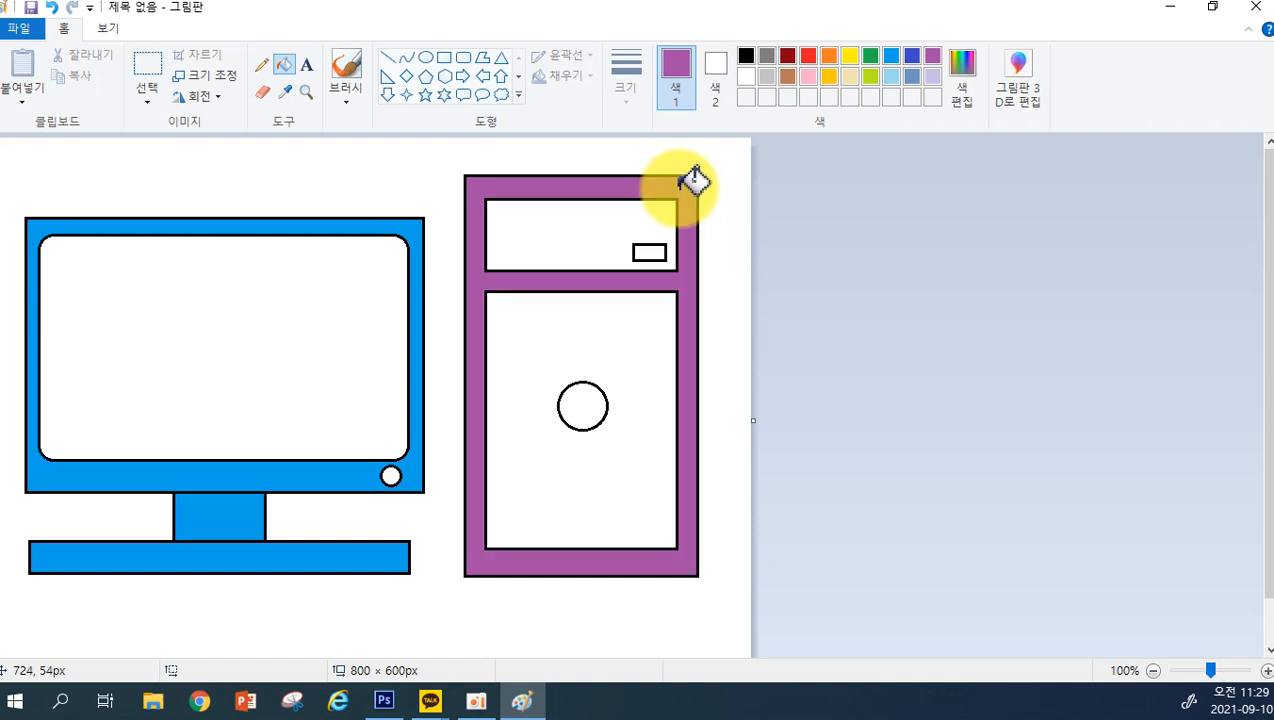
left_click(932, 76)
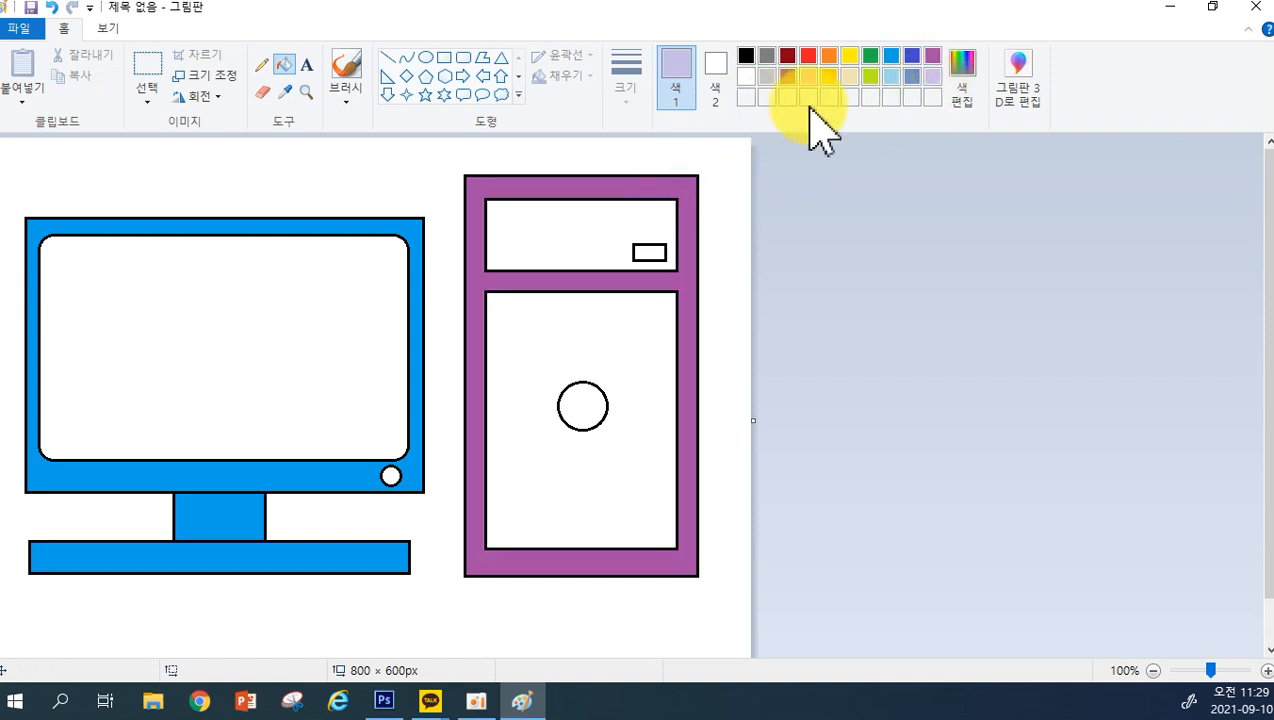
left_click(593, 212)
left_click(625, 335)
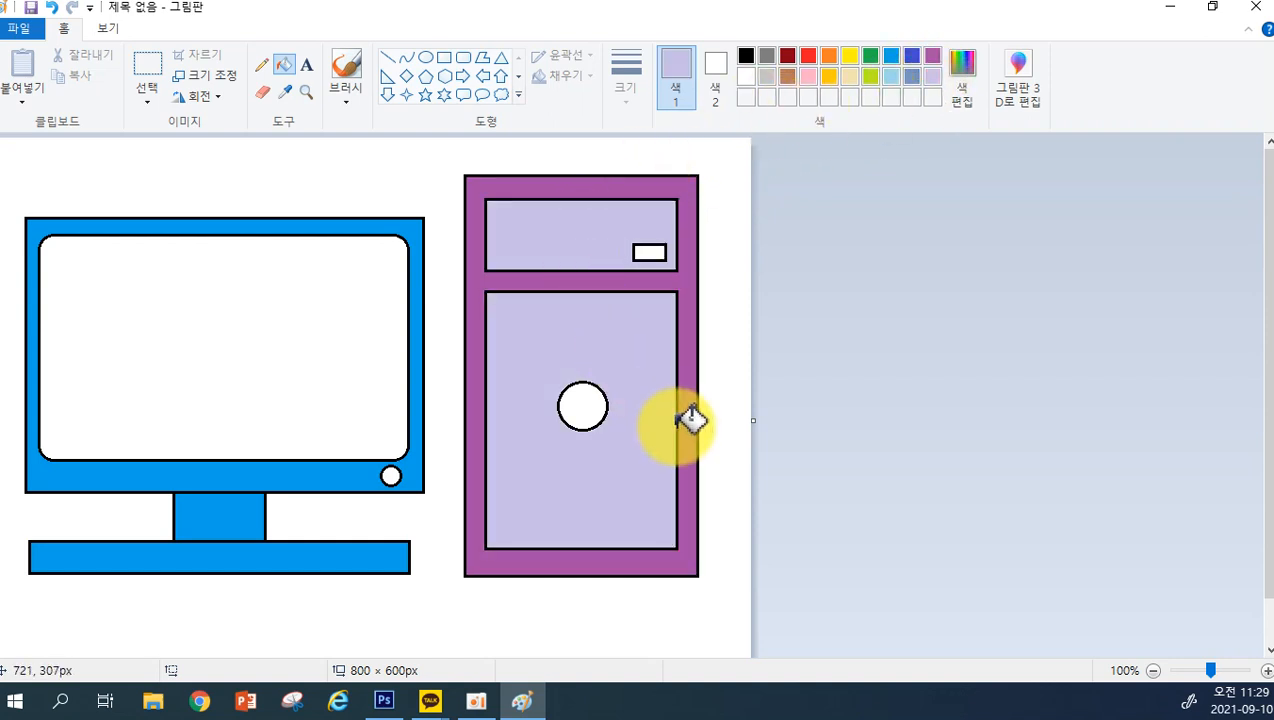
left_click(932, 55)
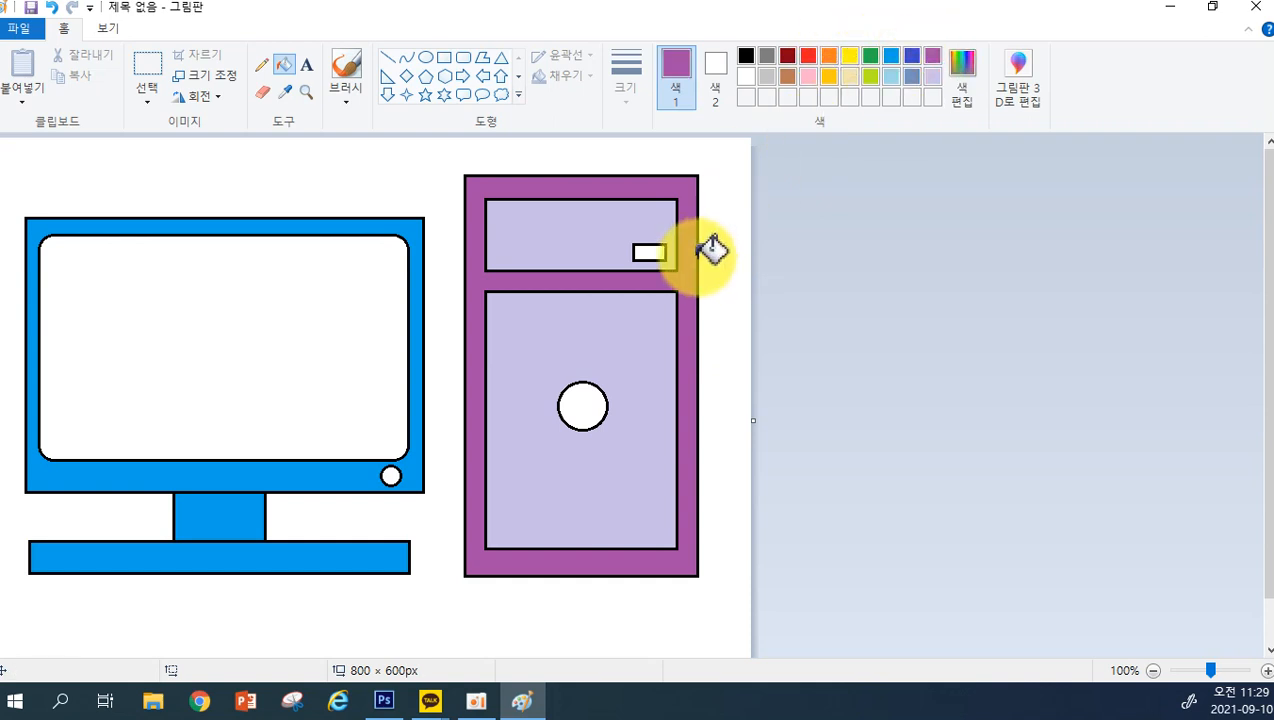
left_click(650, 252)
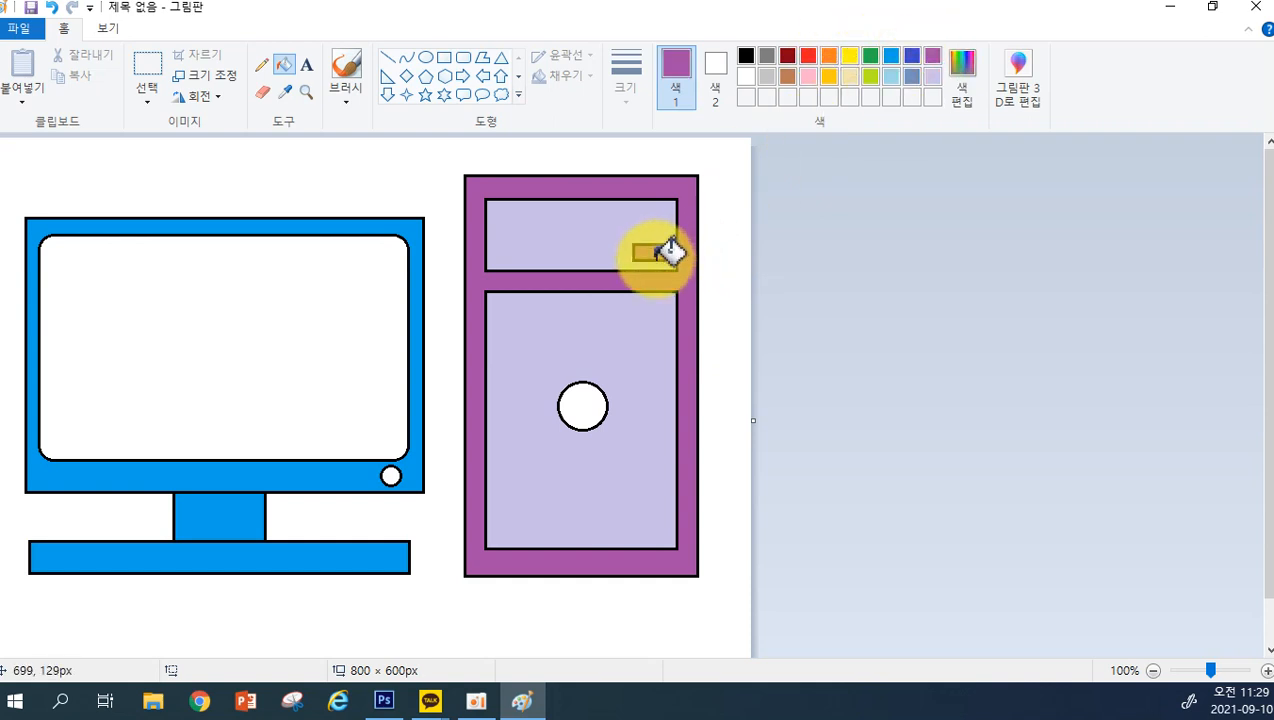
Fill the monitor's display area with yellow and the circles on the tower and monitor with red
left_click(850, 56)
left_click(340, 304)
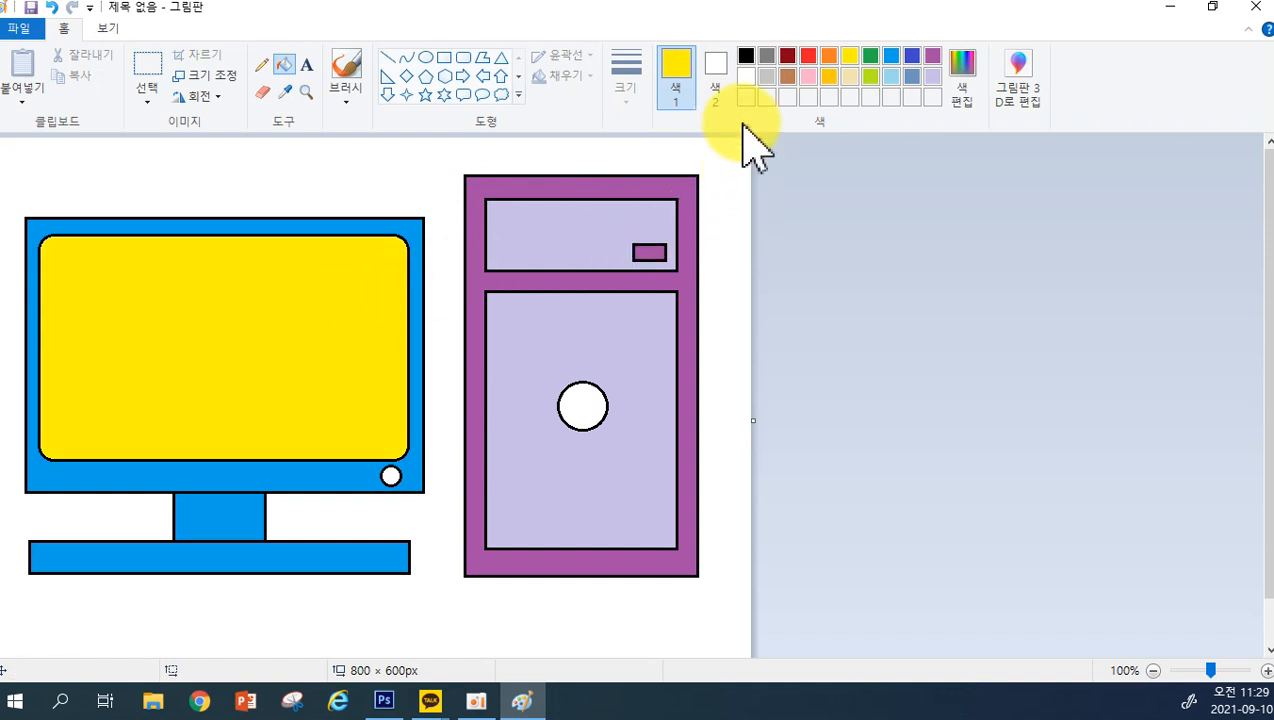
left_click(808, 56)
left_click(585, 395)
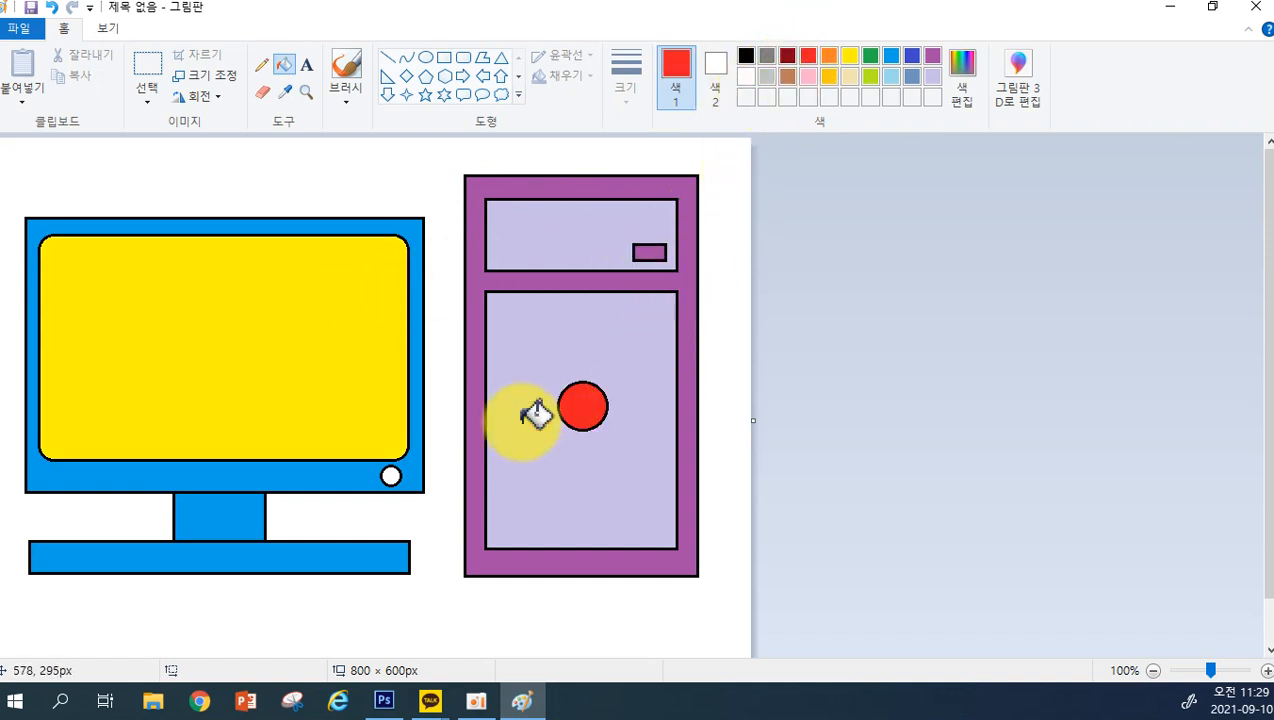
left_click(391, 475)
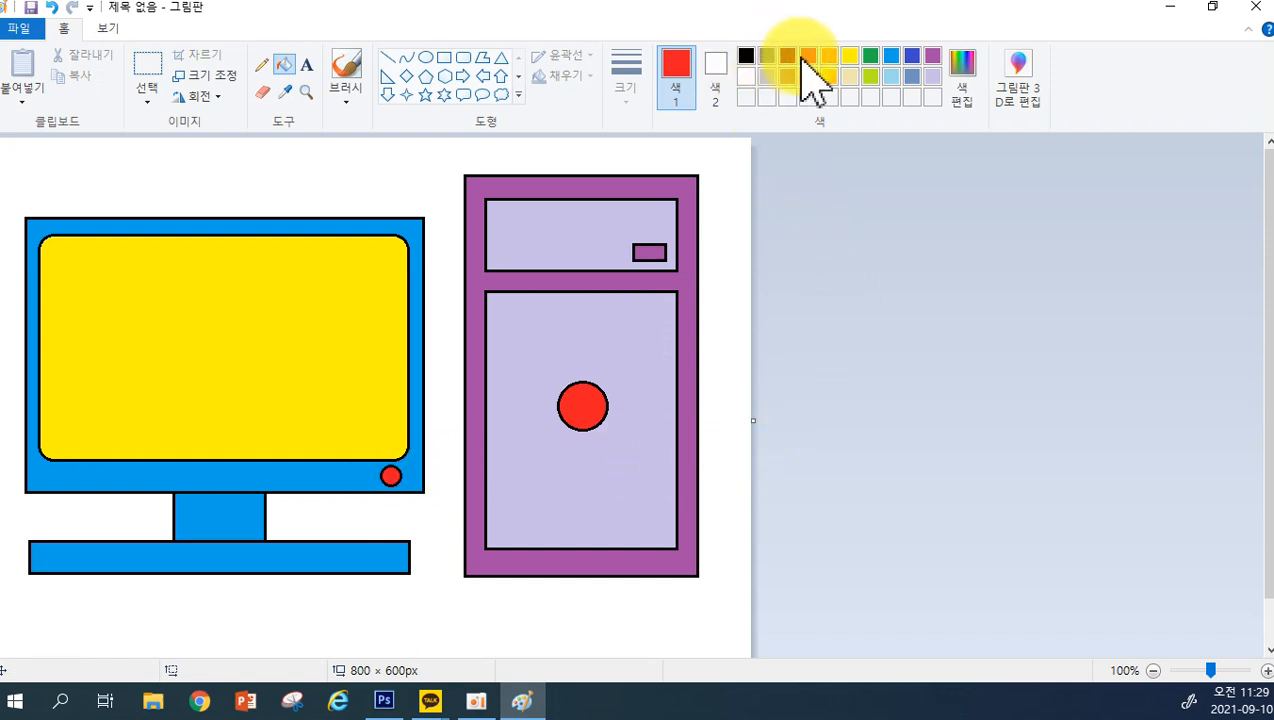
Recolour the monitor's display area red, and refill it with yellow
left_click(290, 350)
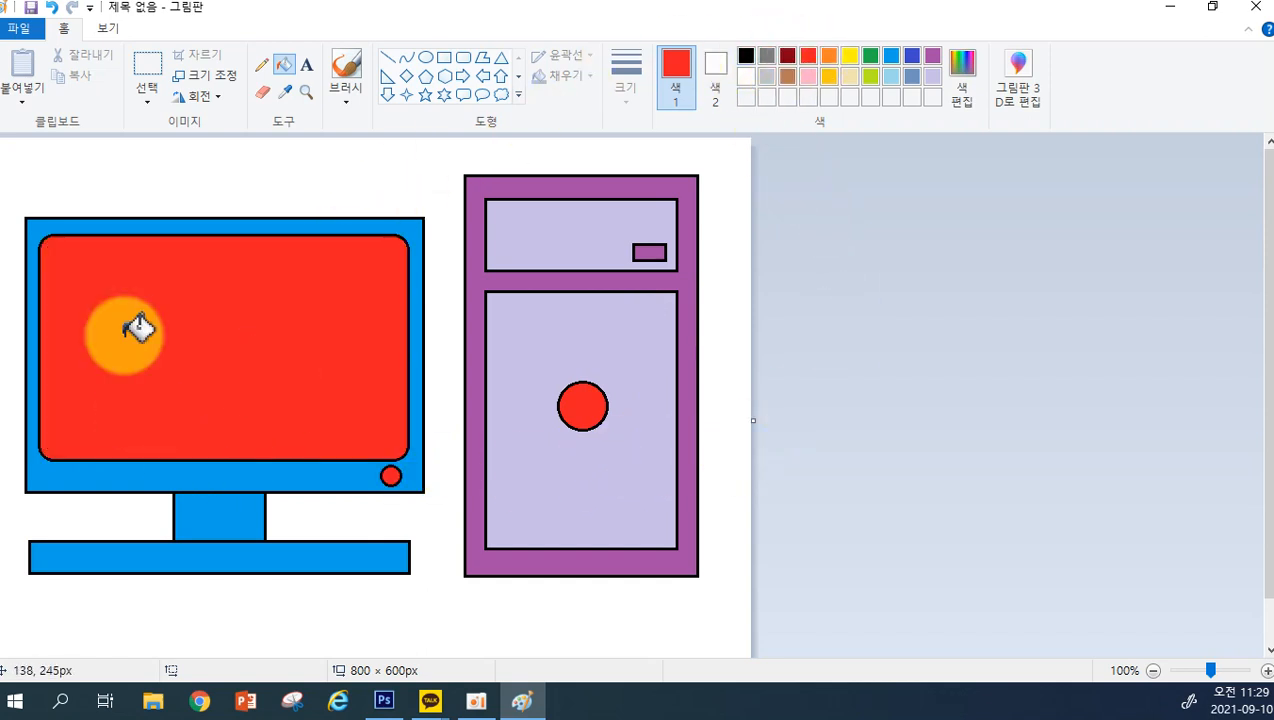
left_click(849, 55)
left_click(378, 324)
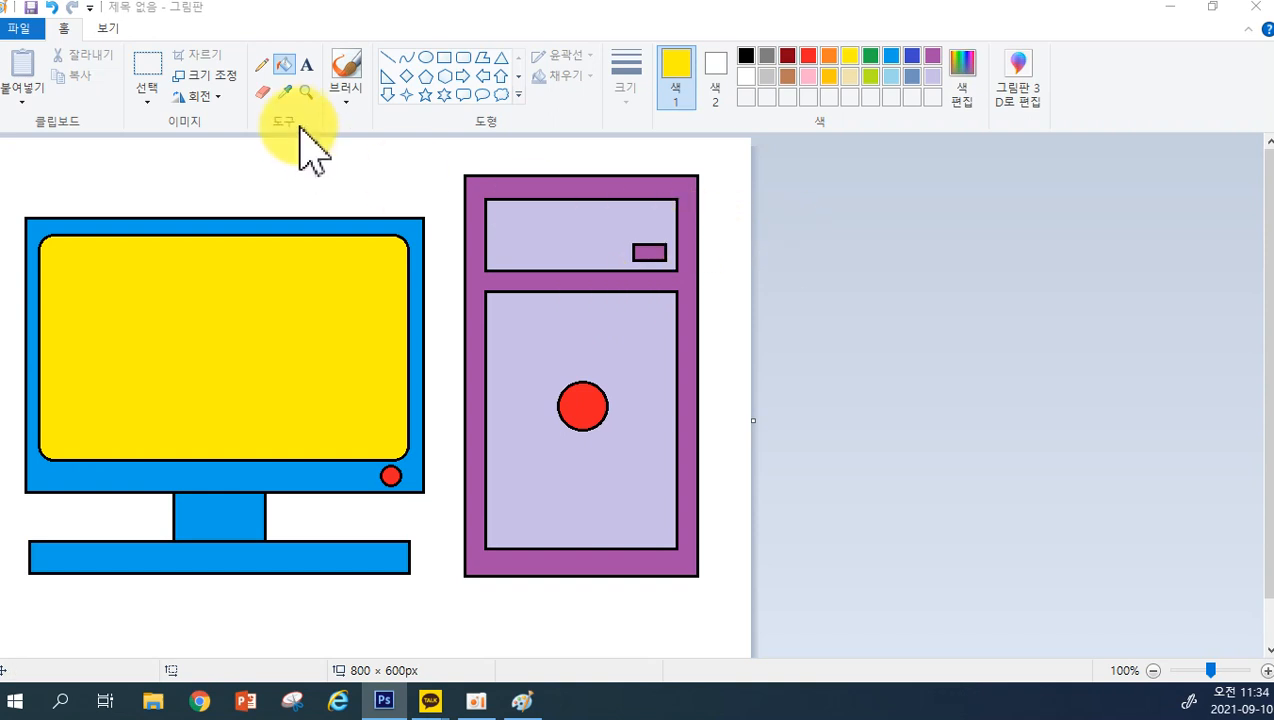
Create a text box of about 369 × 196 px inside the yellow display area, with the 휴먼엑스포 font at size 24
left_click(307, 65)
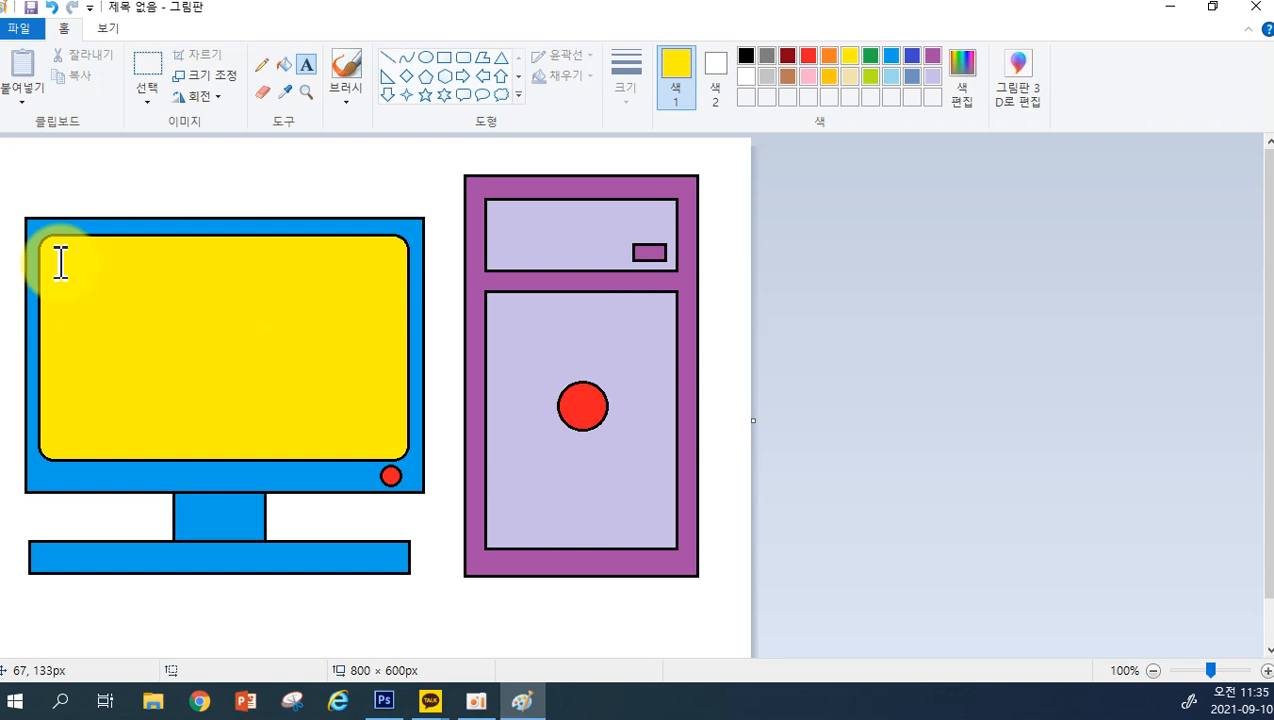
left_click_drag(53, 255, 399, 437)
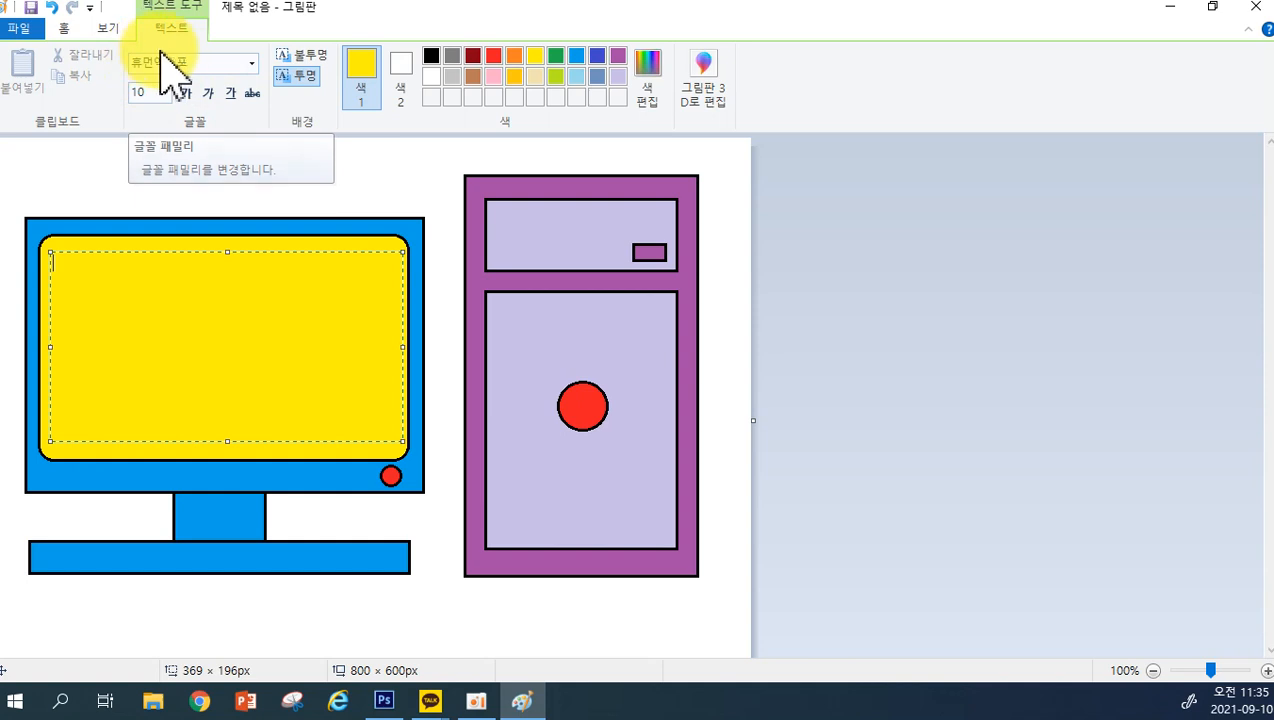
left_click(254, 62)
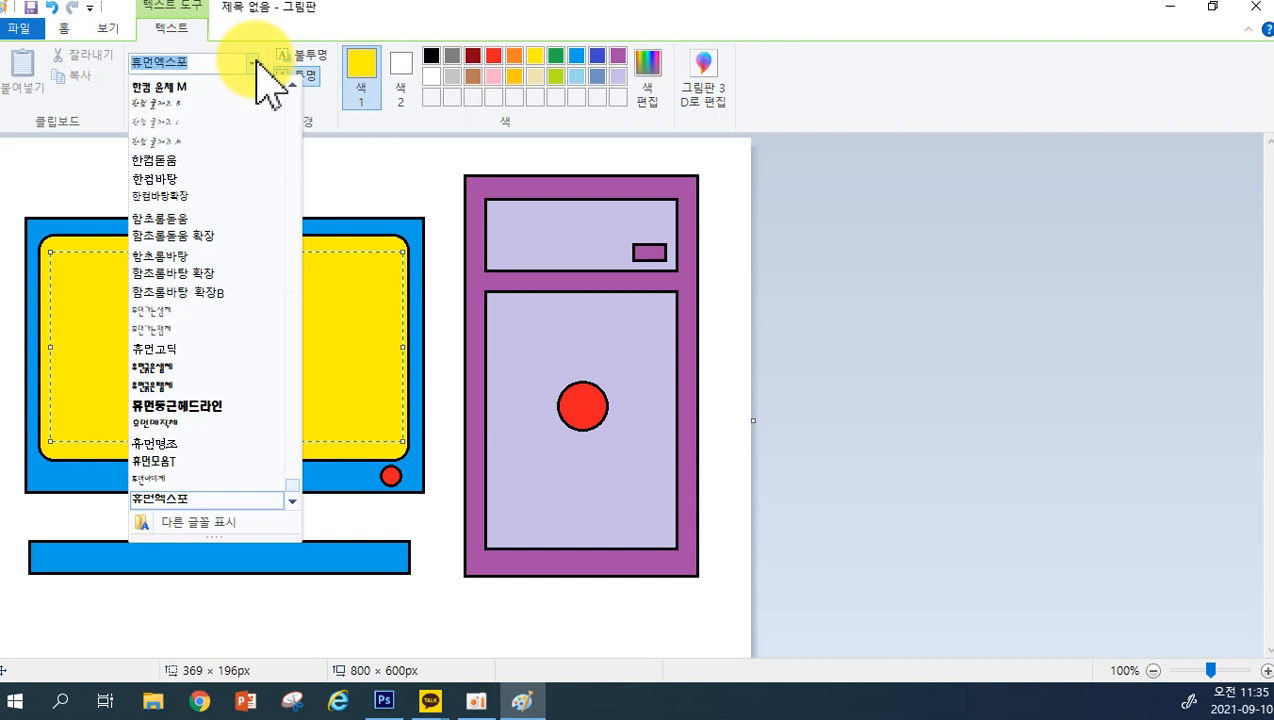
left_click(178, 498)
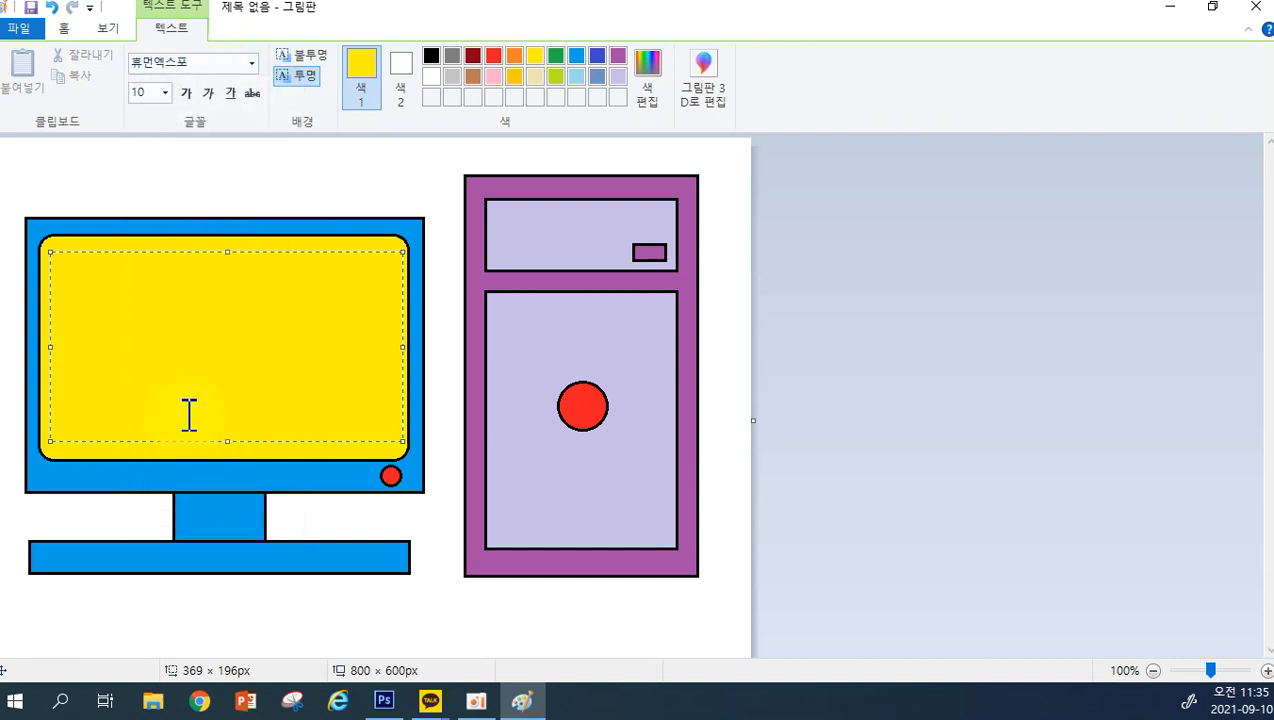
left_click(165, 92)
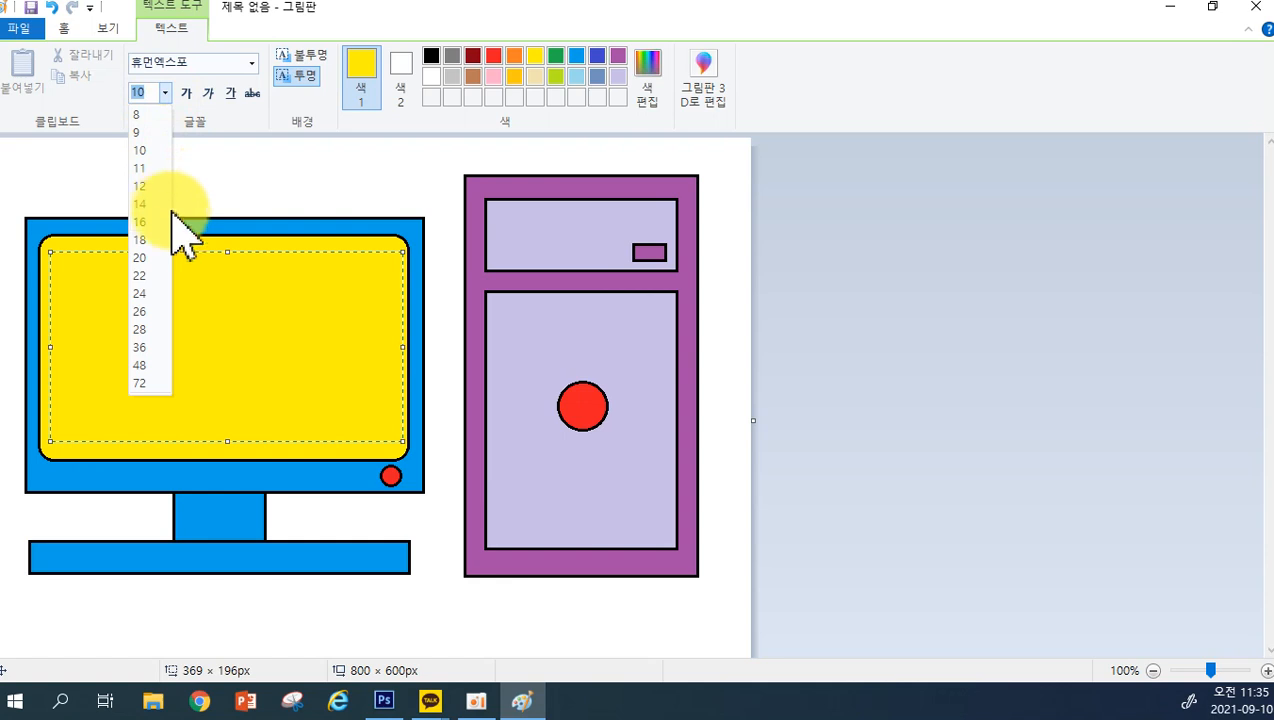
left_click(150, 293)
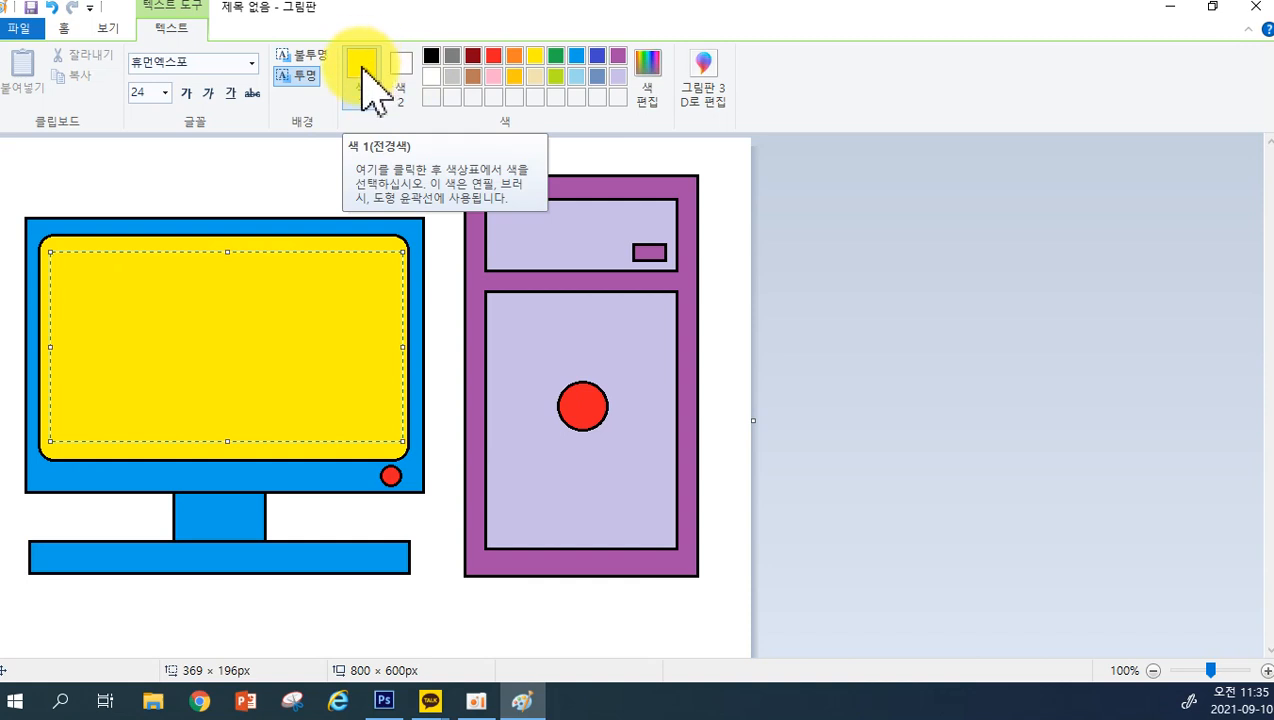
Write "윈도우10&인터넷" and, on a second line, "컴맹 탈출 성공~!" in red in the monitor's text box
left_click(493, 56)
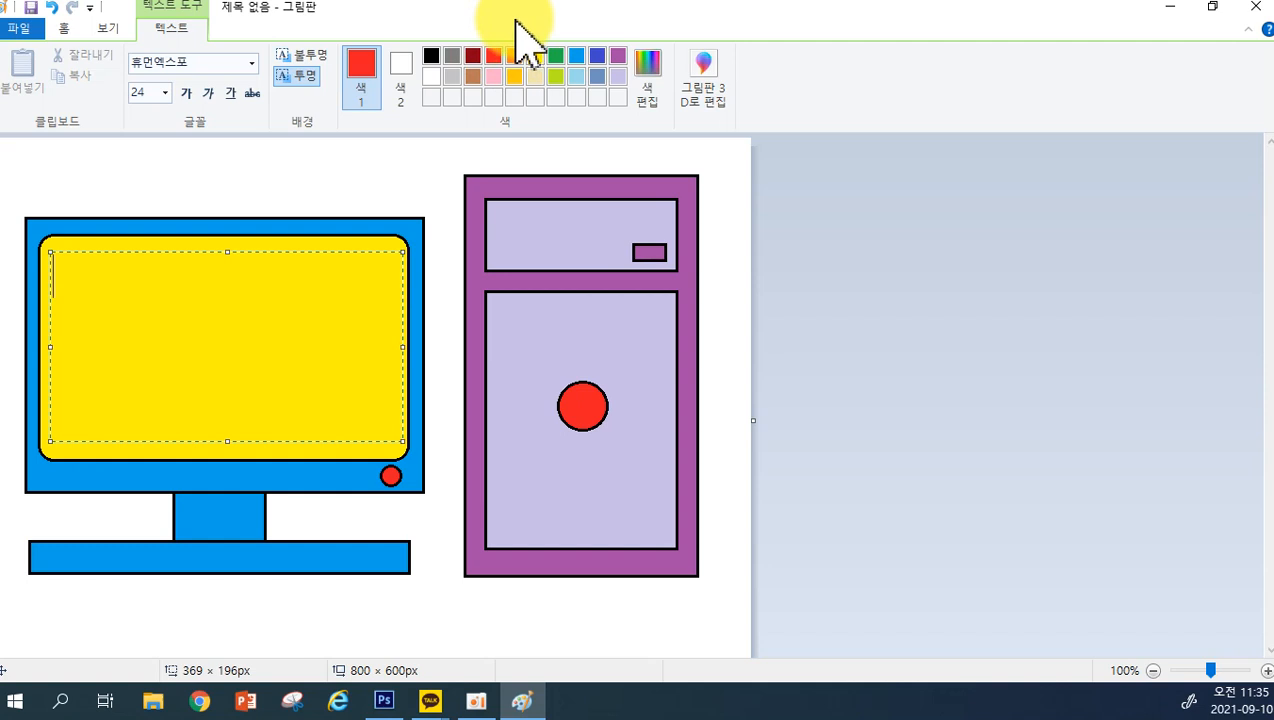
type("dnl")
key("BackSpace")
key("BackSpace")
key("BackSpace")
key("Hangul")
type("ㅇ윈도우10")
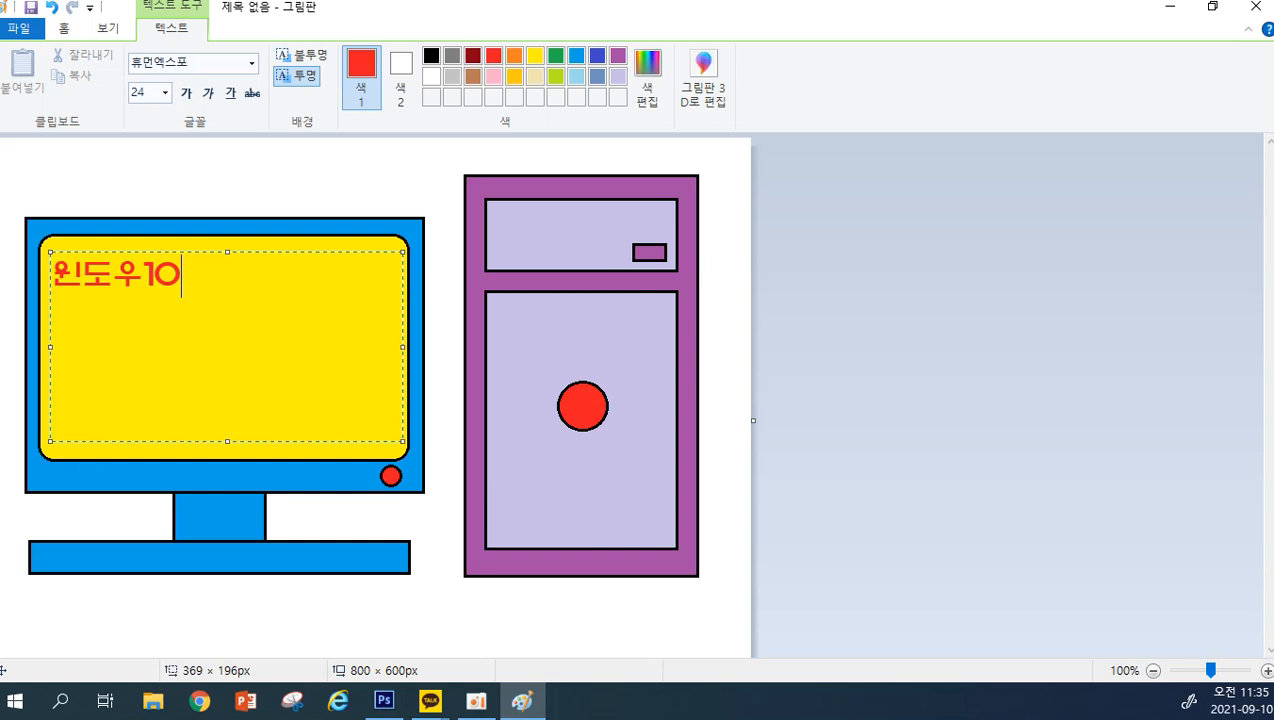
type("&인터넷")
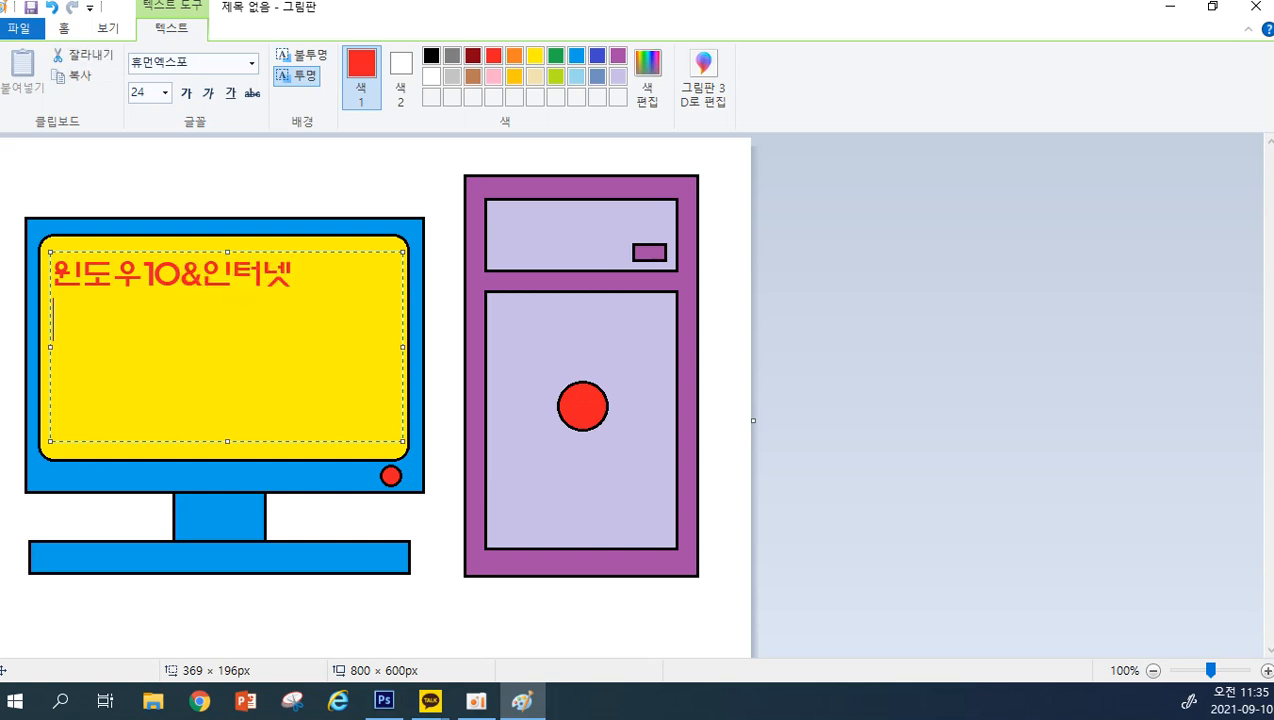
key("Return")
type("컴맹 탈출 서")
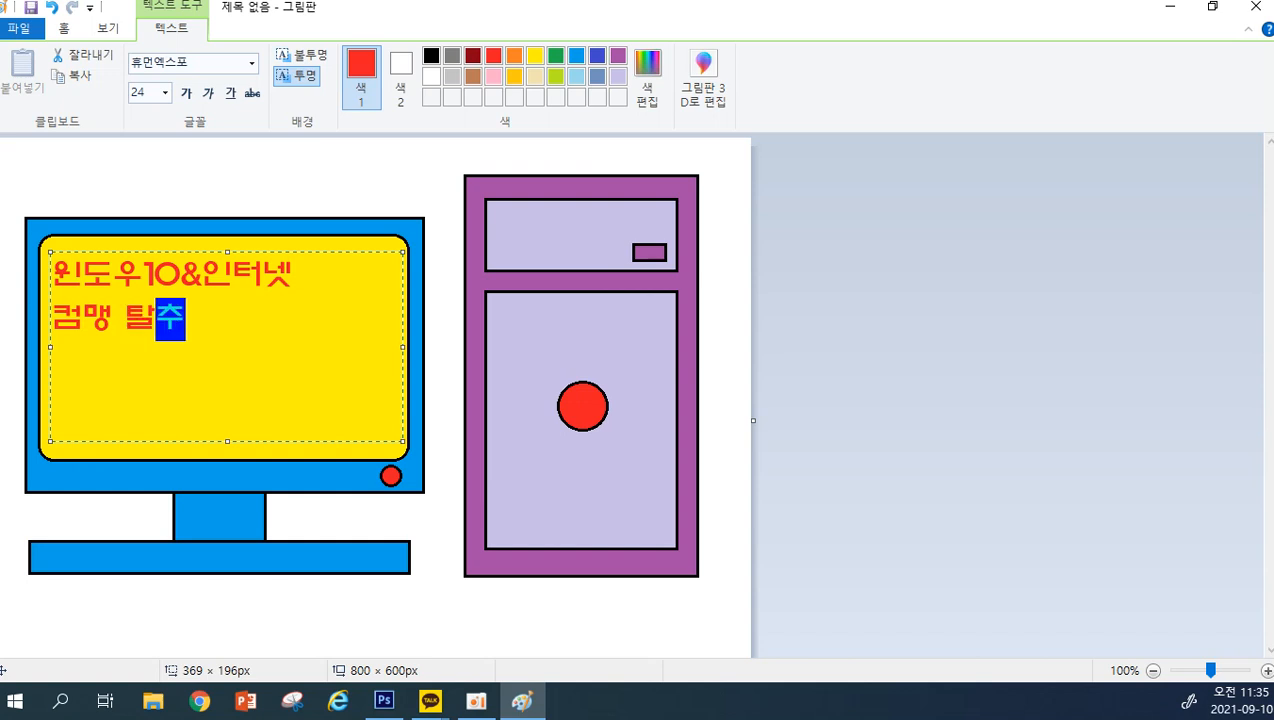
type("ㅇ공~!")
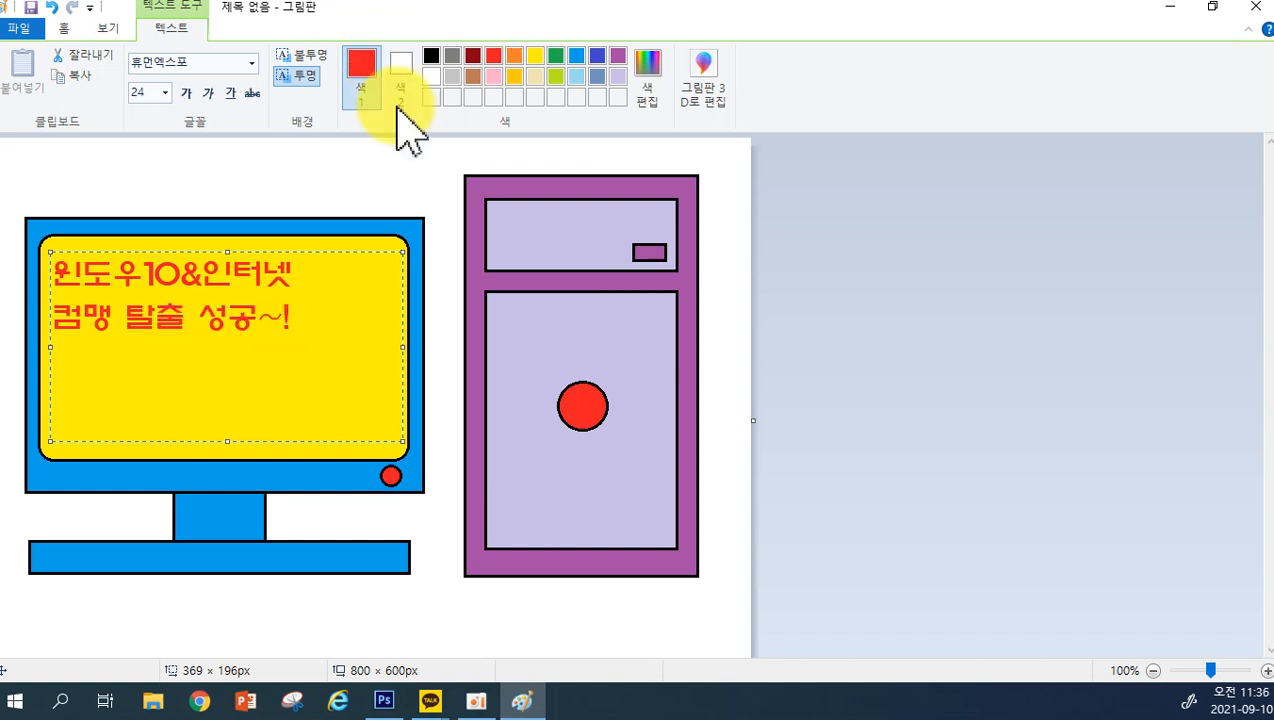
Shrink the text box to about 278 × 98 px around the two lines and move it to the middle of the yellow display area
left_click_drag(407, 347, 310, 344)
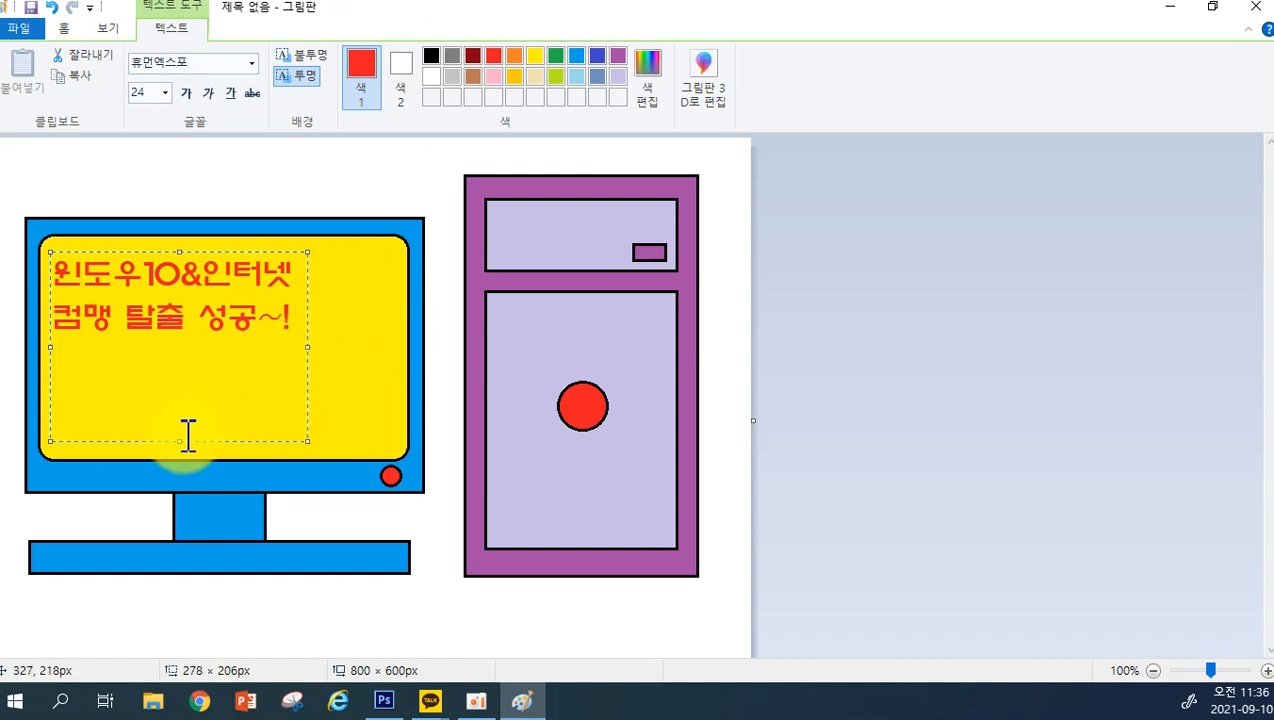
left_click_drag(177, 441, 215, 340)
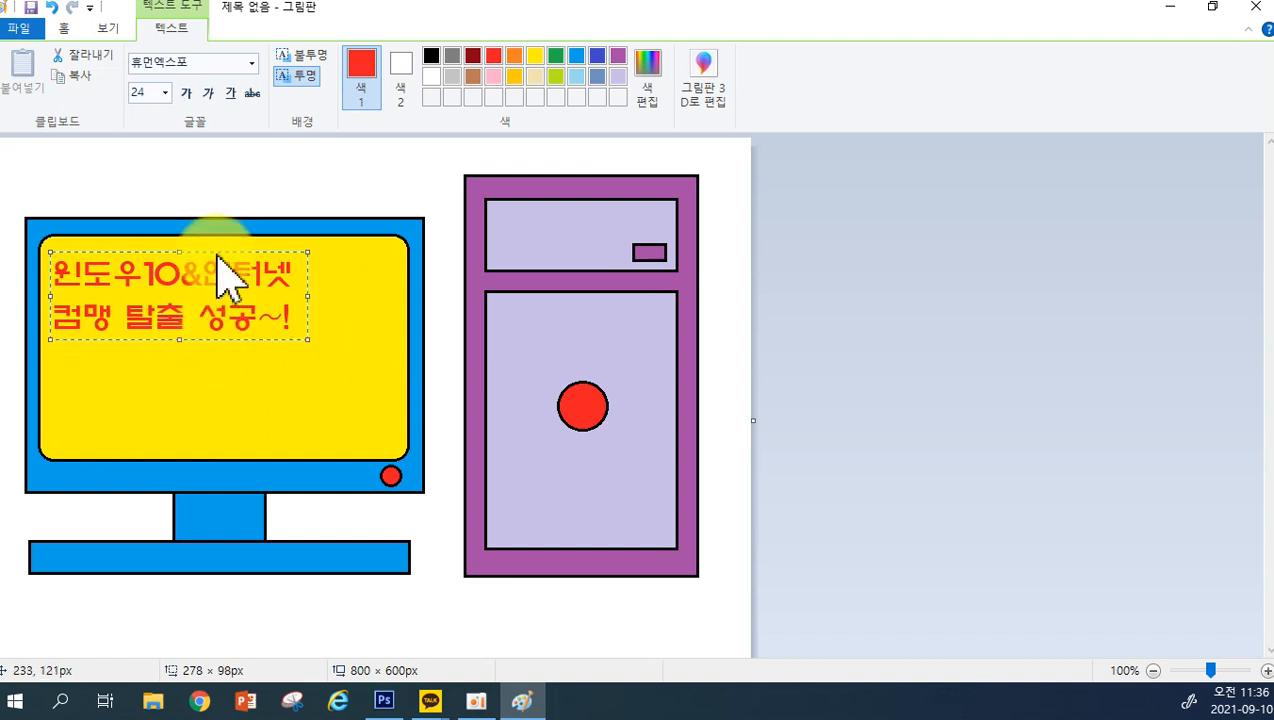
left_click_drag(216, 251, 257, 299)
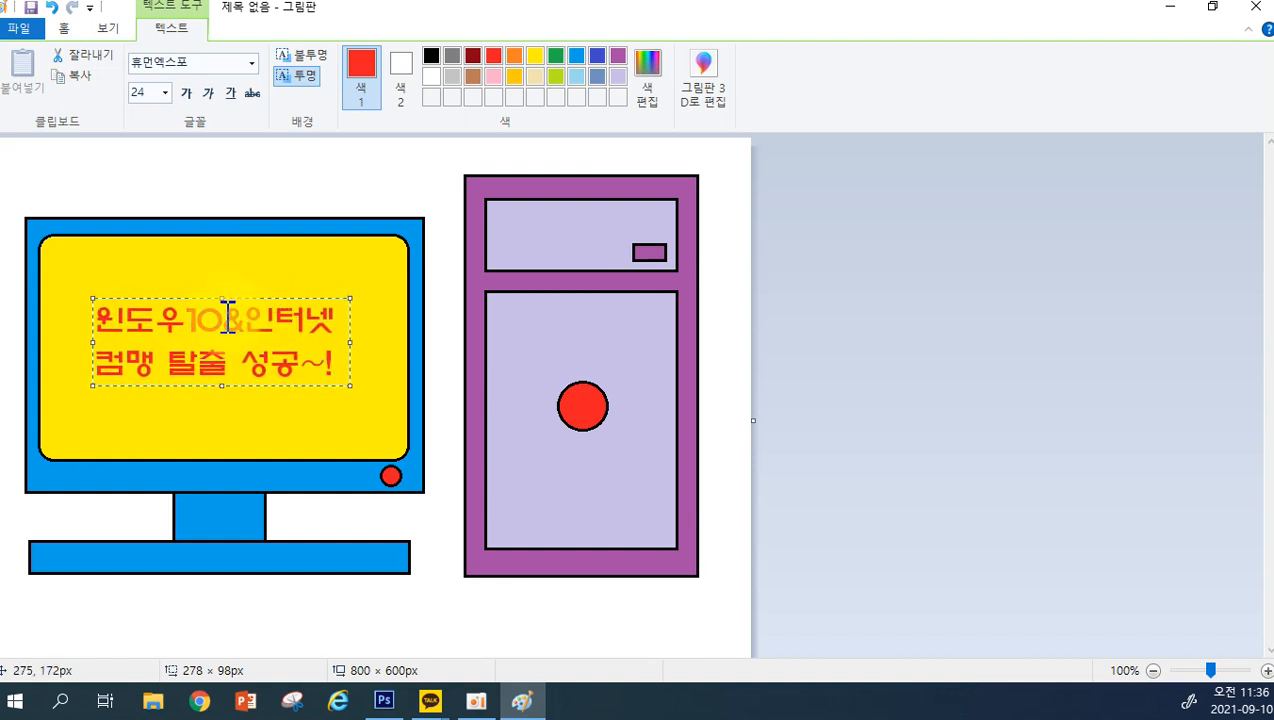
Add a space on each side of the "&", widen the text box to about 312 px on both sides, and finish the text
left_click(250, 319)
left_click_drag(350, 370, 373, 372)
left_click_drag(93, 369, 81, 369)
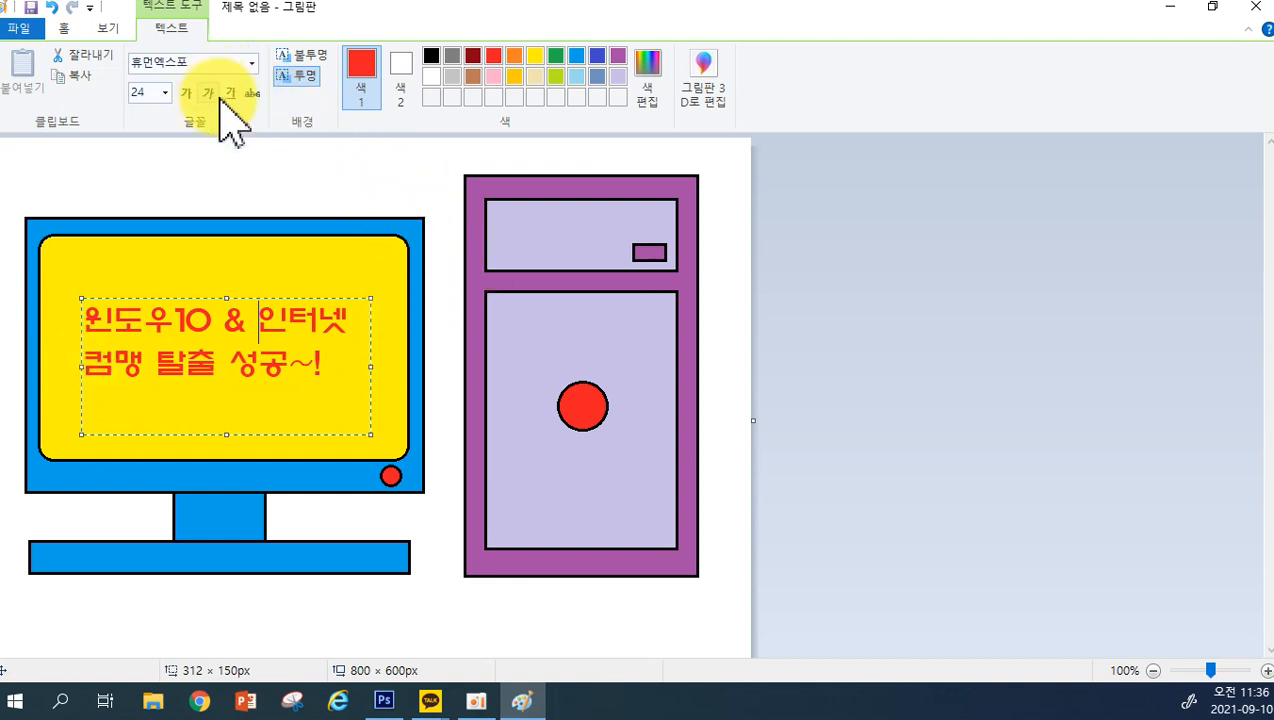
left_click(368, 188)
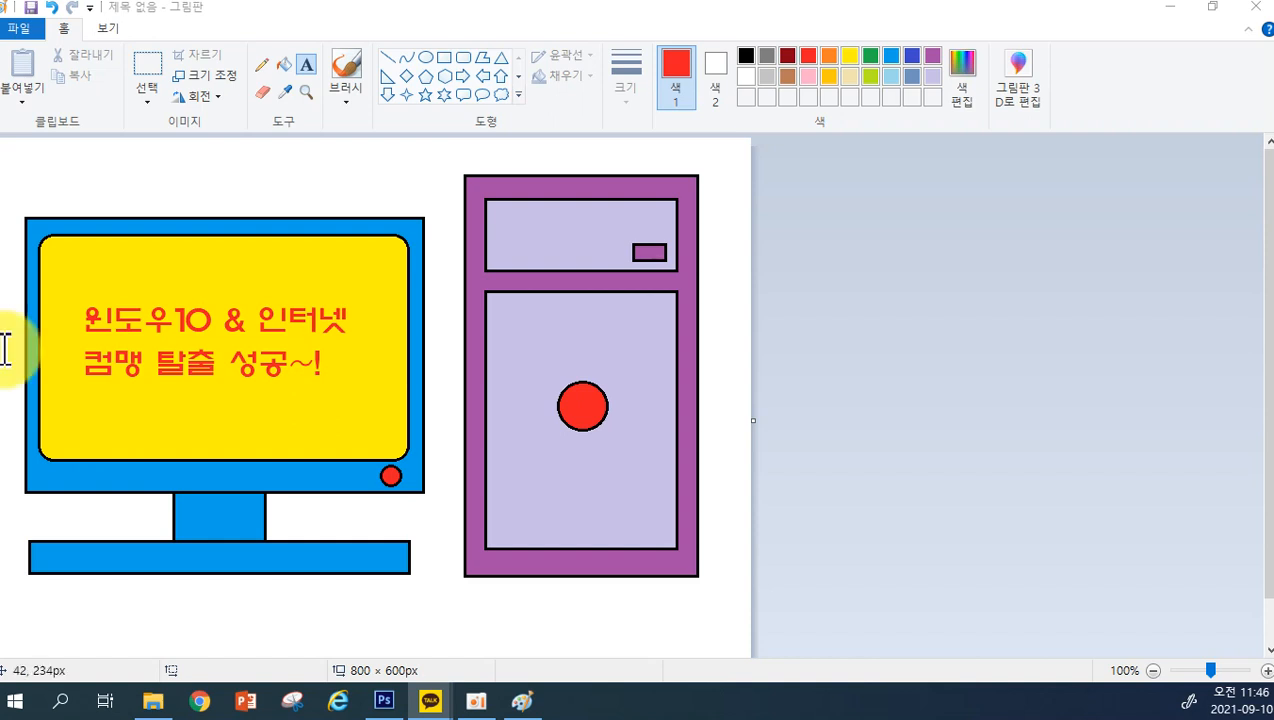
Save the drawing as a PNG named 컴퓨터 in the personal folder numbered 3 under 문서
left_click(28, 36)
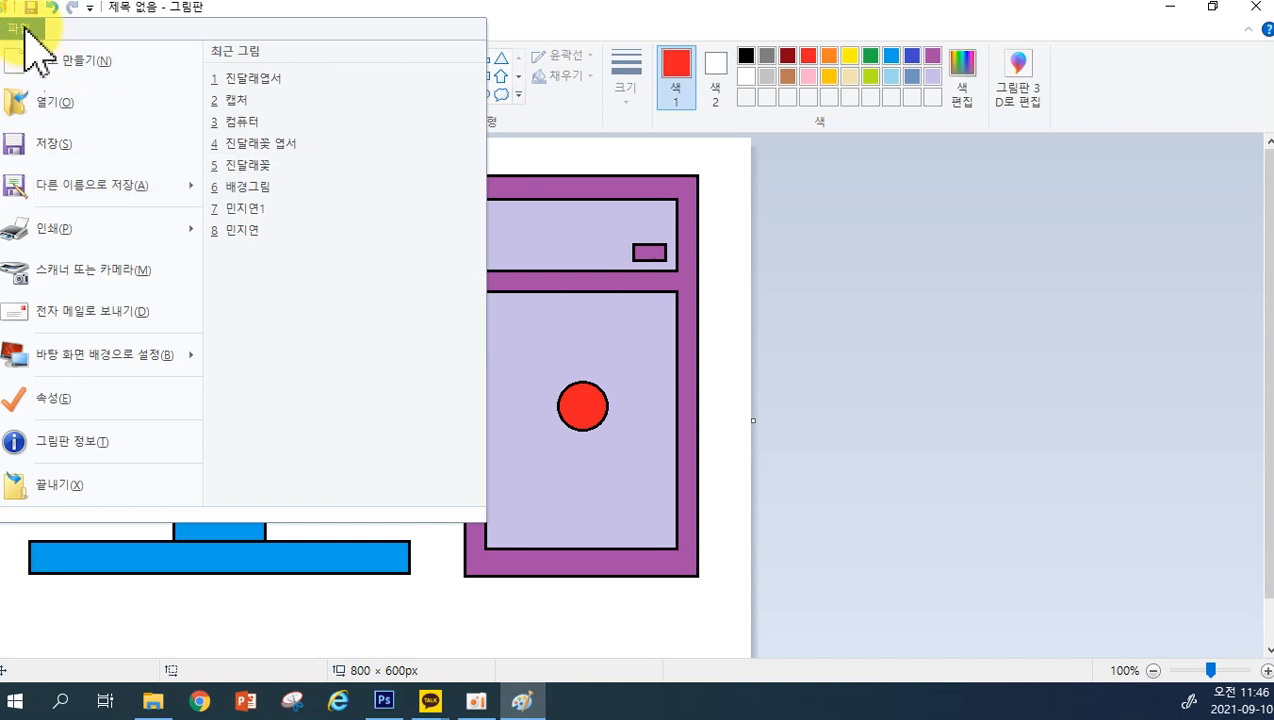
left_click(40, 145)
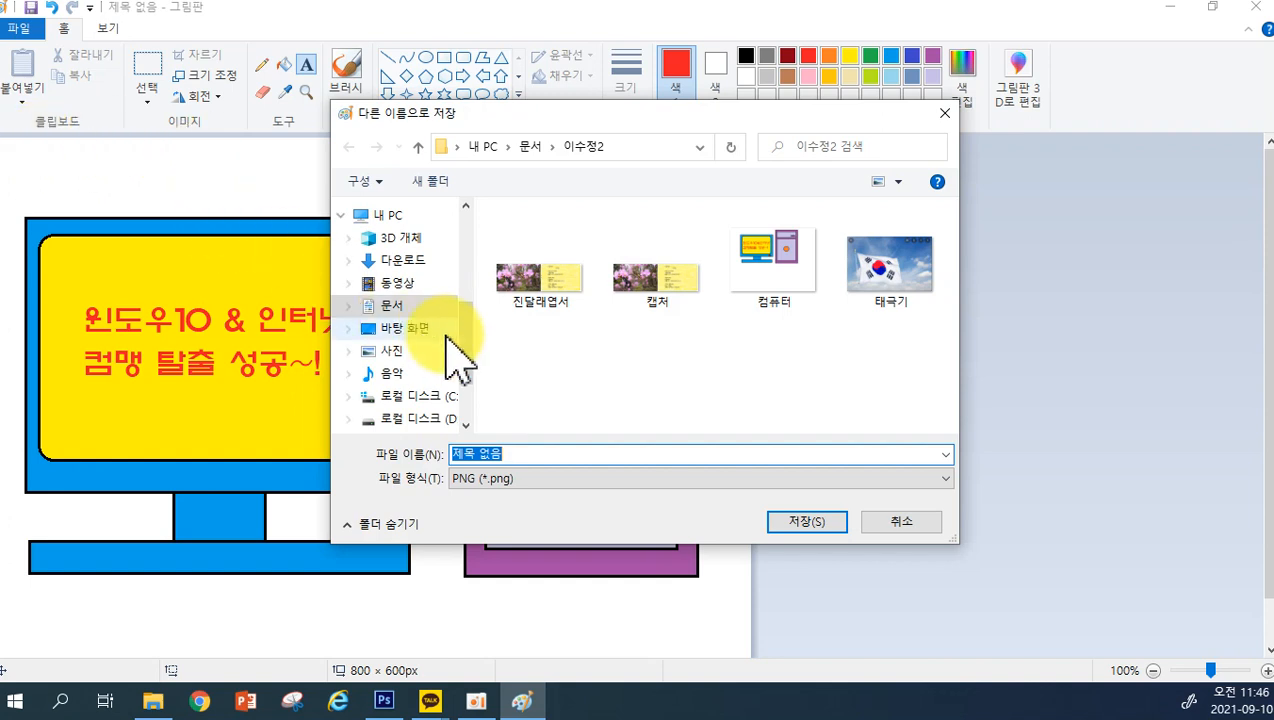
left_click(408, 304)
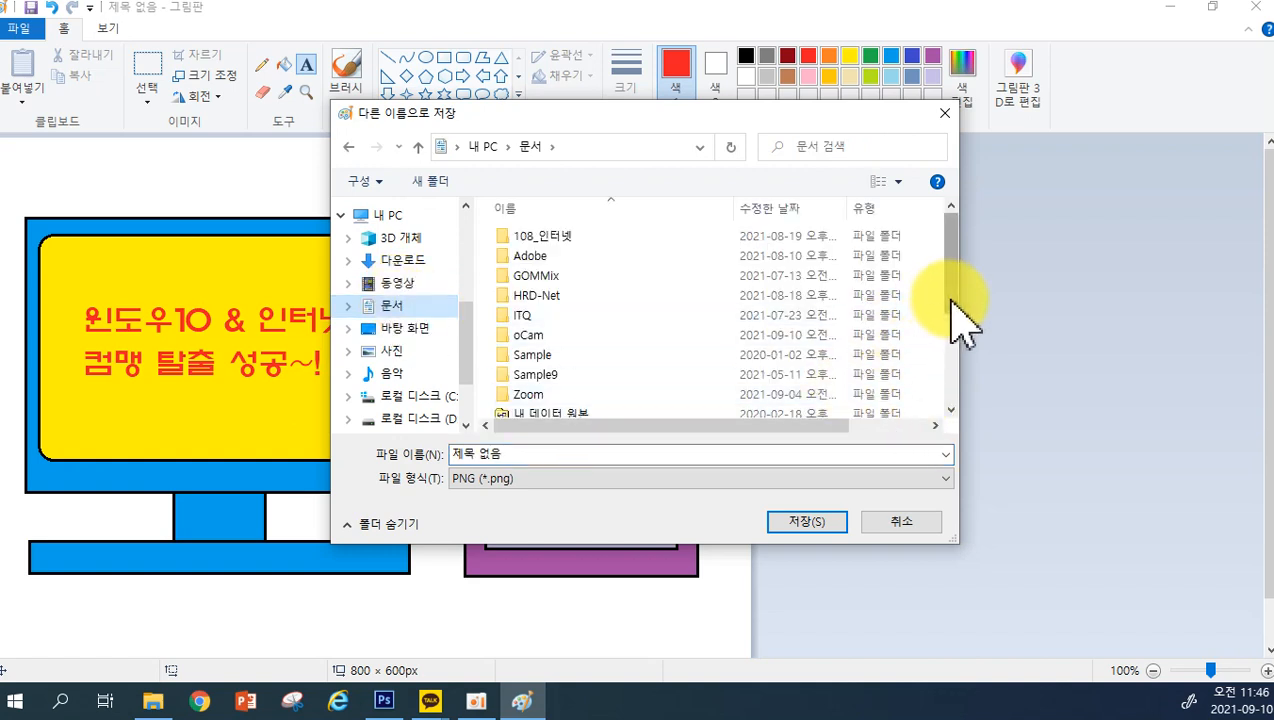
left_click_drag(951, 300, 960, 362)
double_click(565, 372)
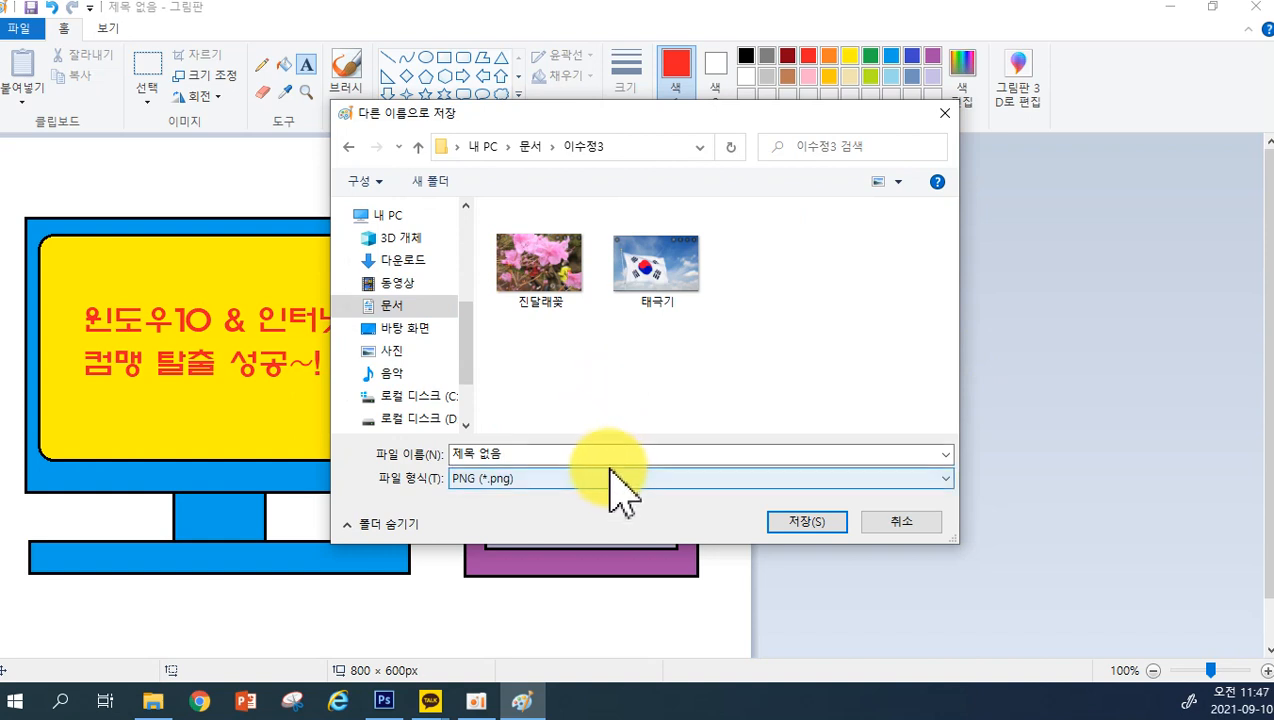
left_click(349, 146)
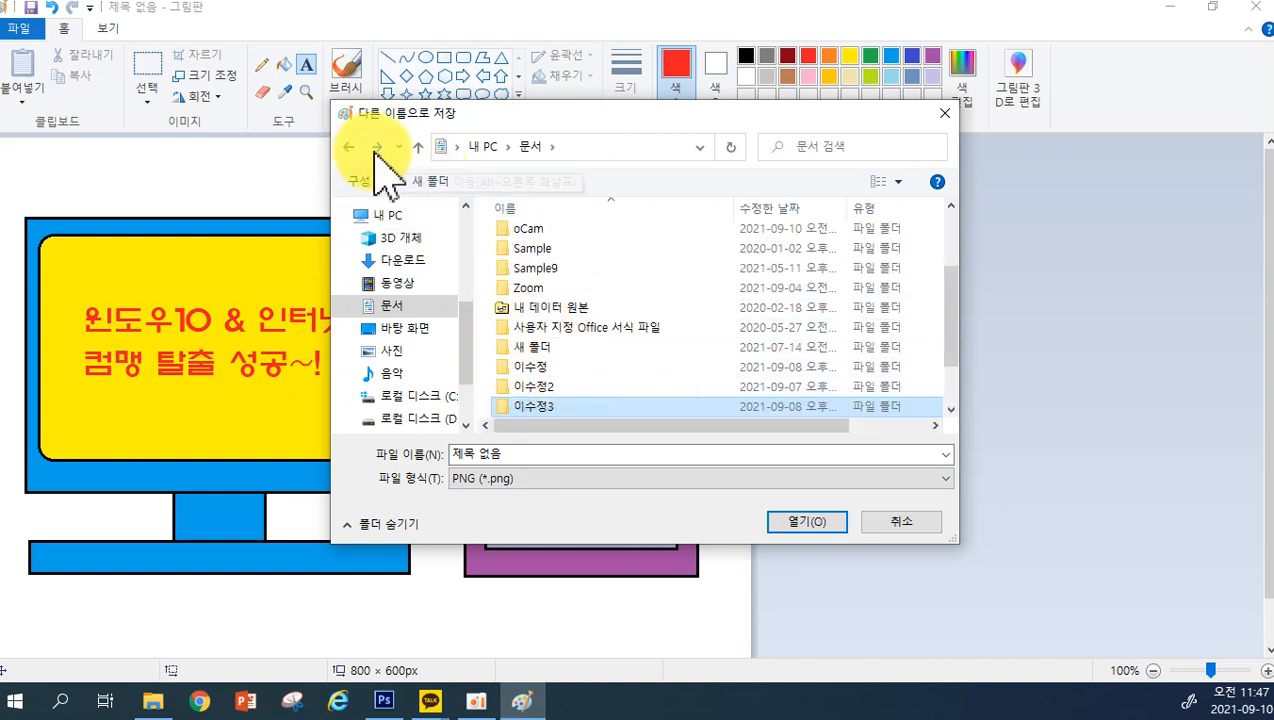
double_click(525, 406)
left_click(516, 452)
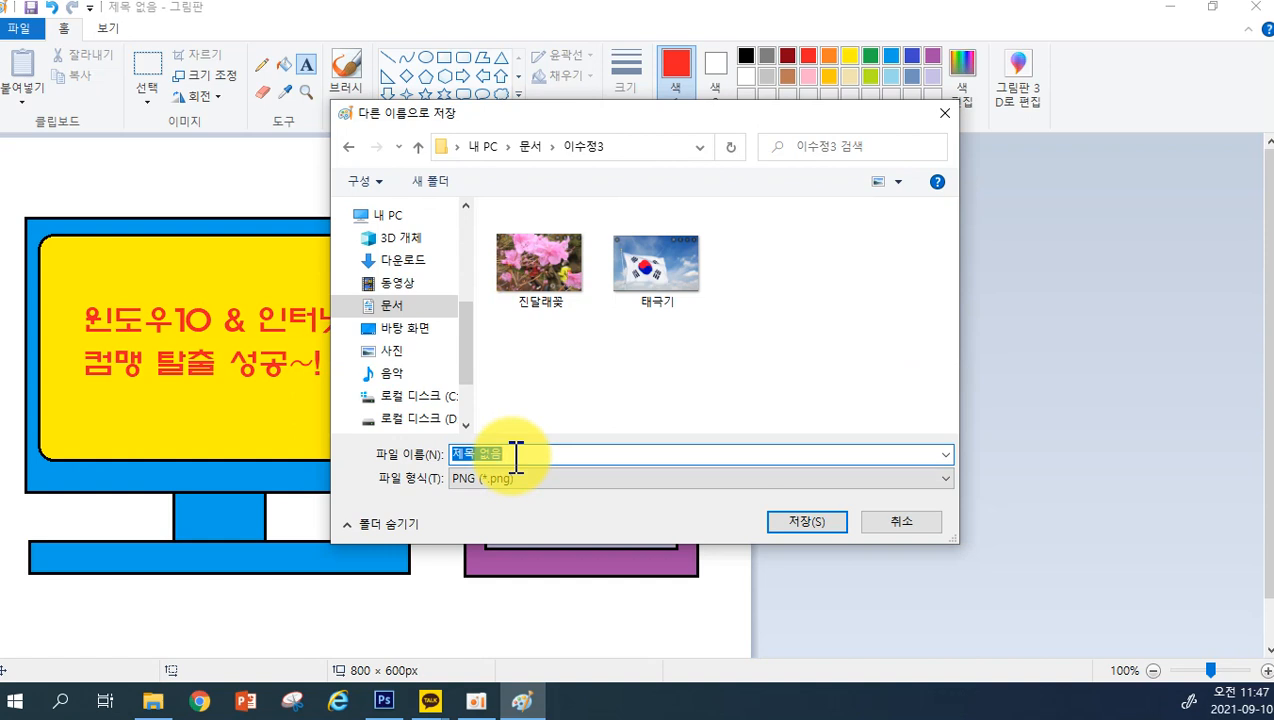
type("qo")
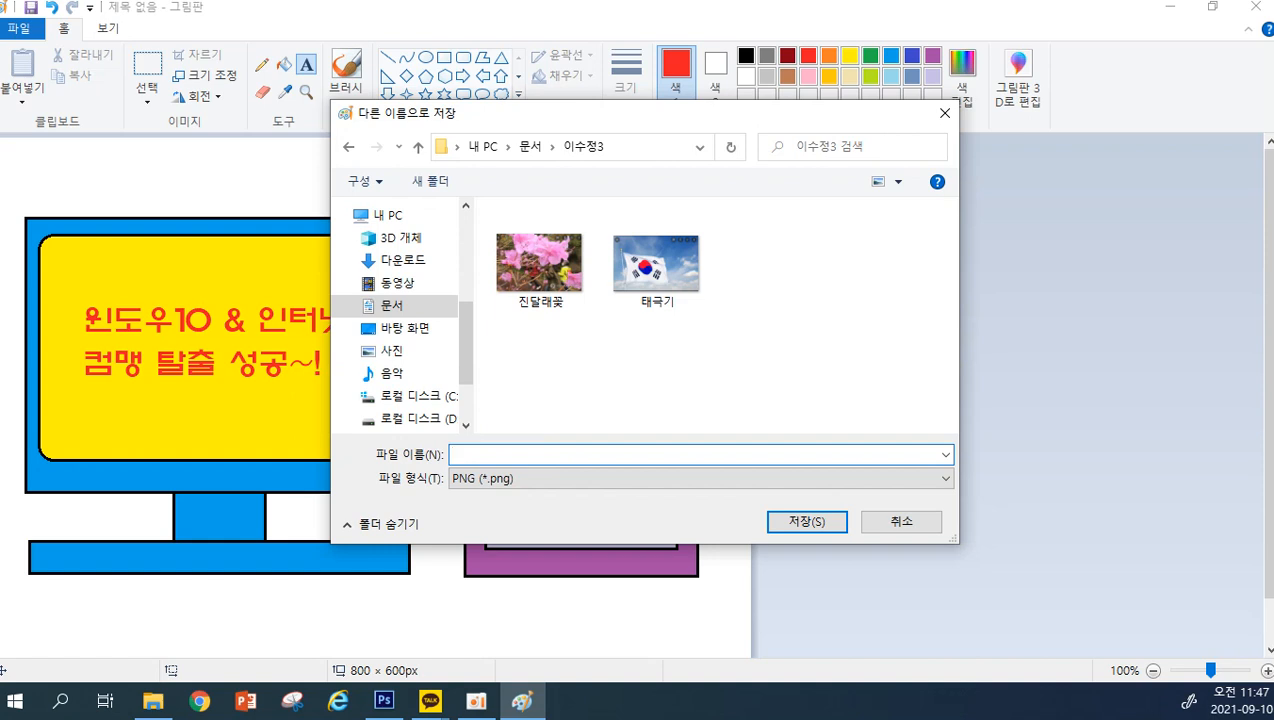
type("컴퓨터")
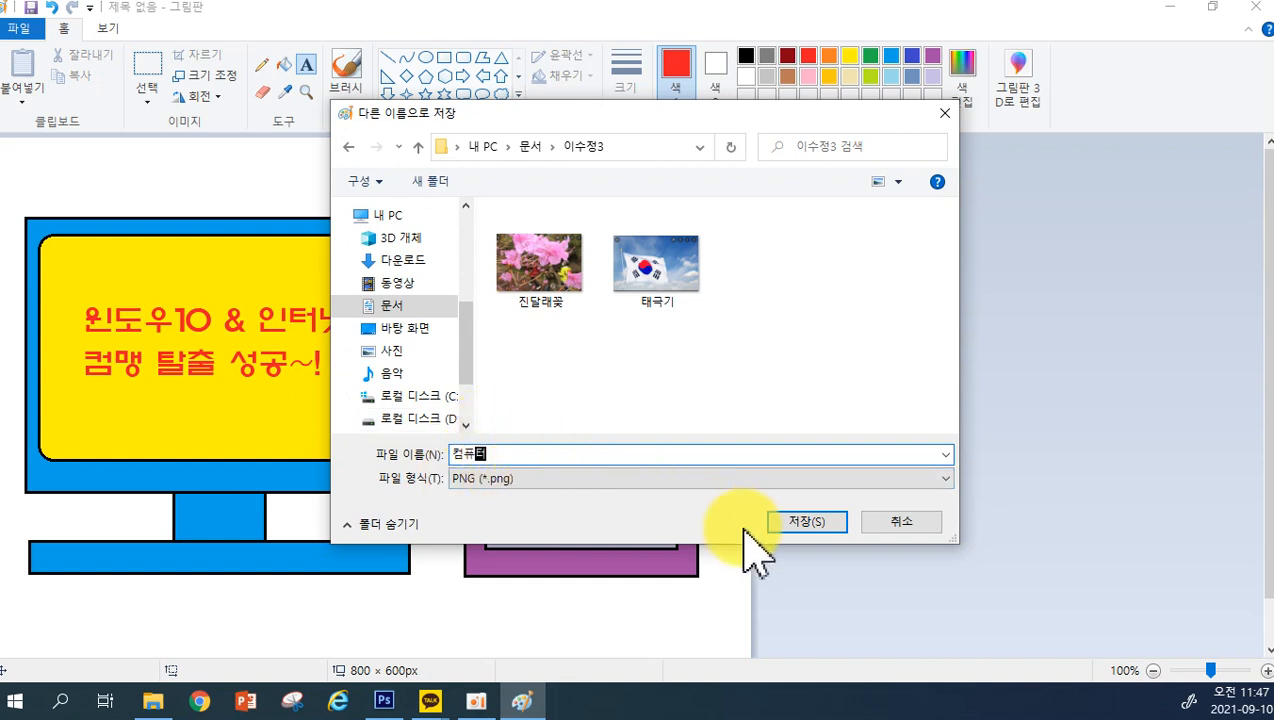
left_click(805, 522)
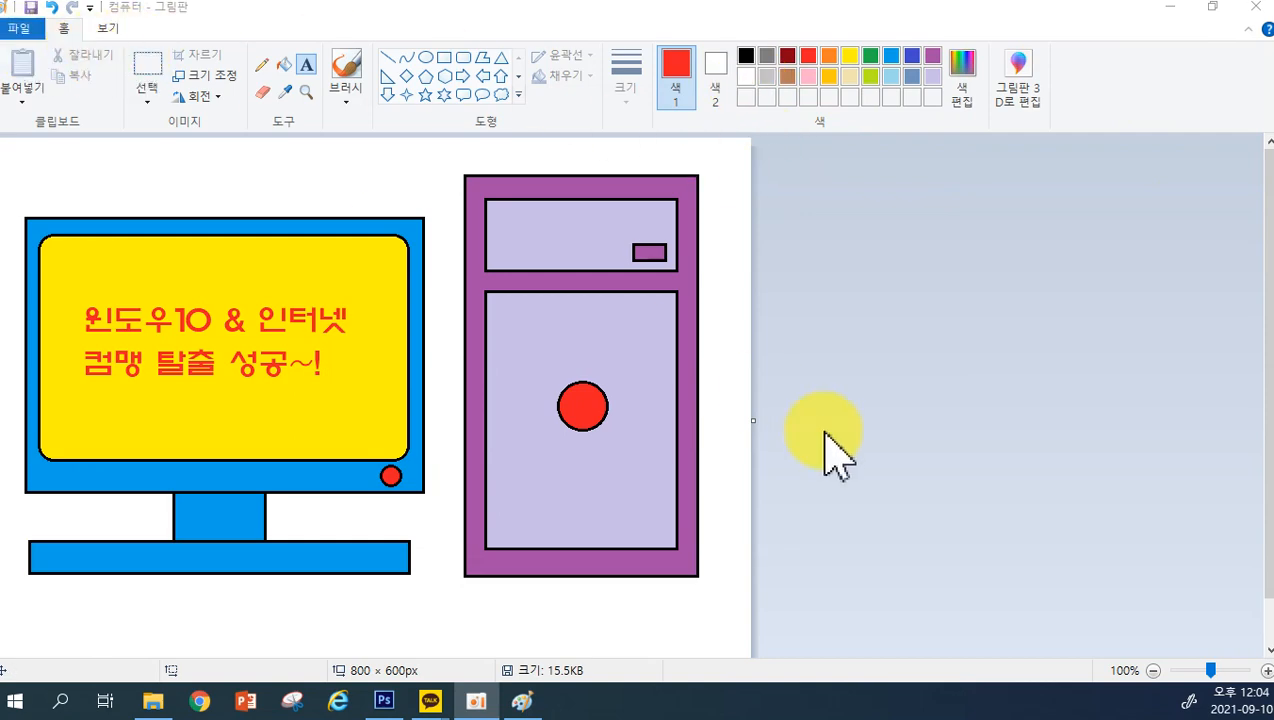
Close the saved drawing and restart Paint (그림판) with a blank canvas
left_click(1256, 10)
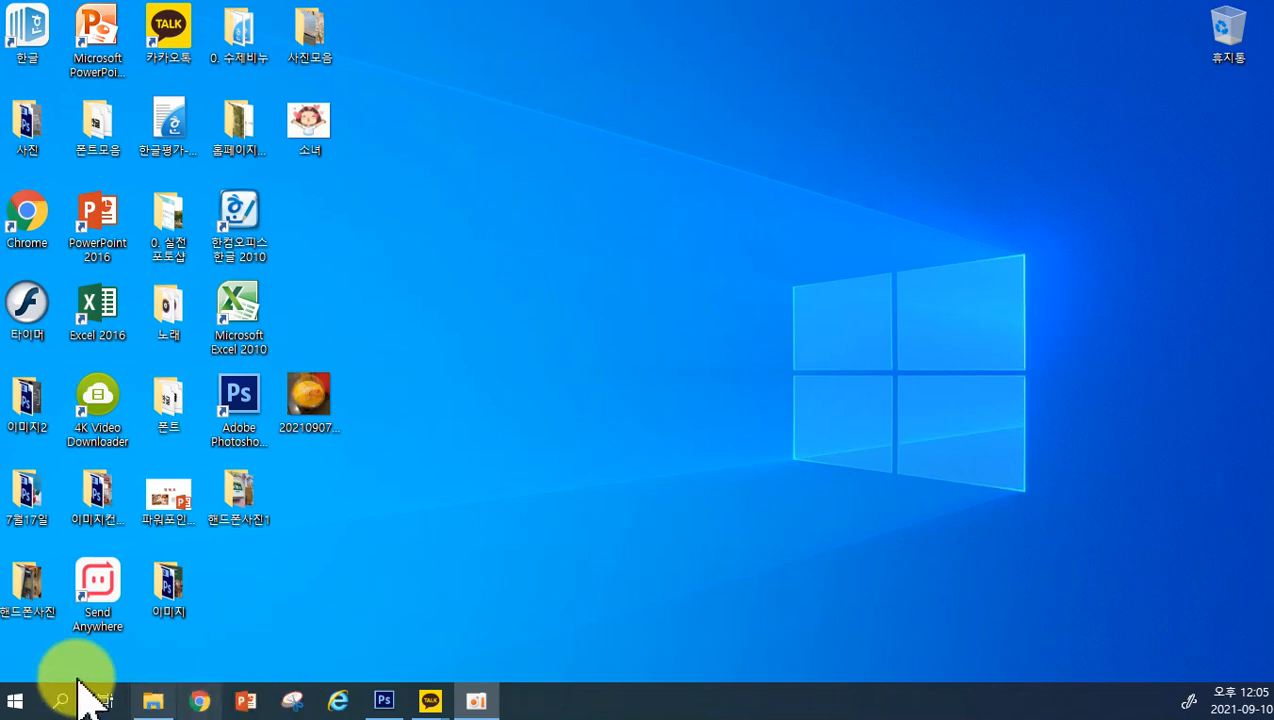
left_click(13, 705)
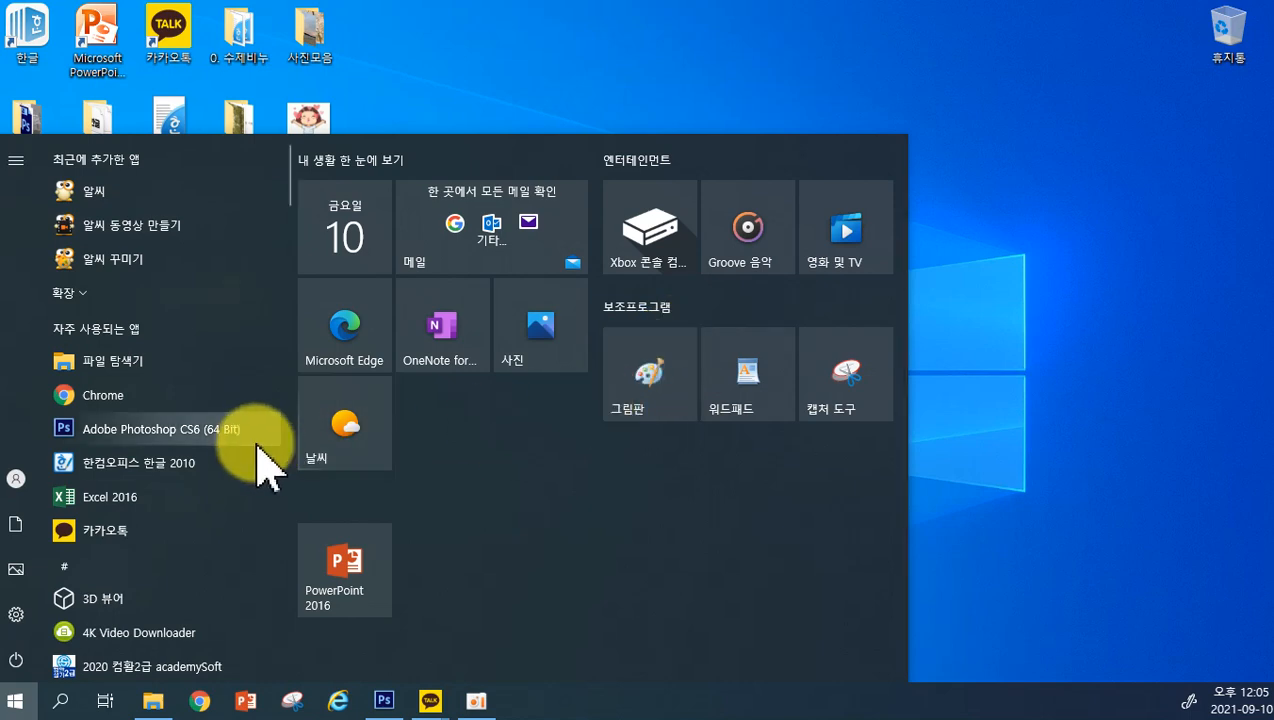
scroll(145, 480, "down", 15)
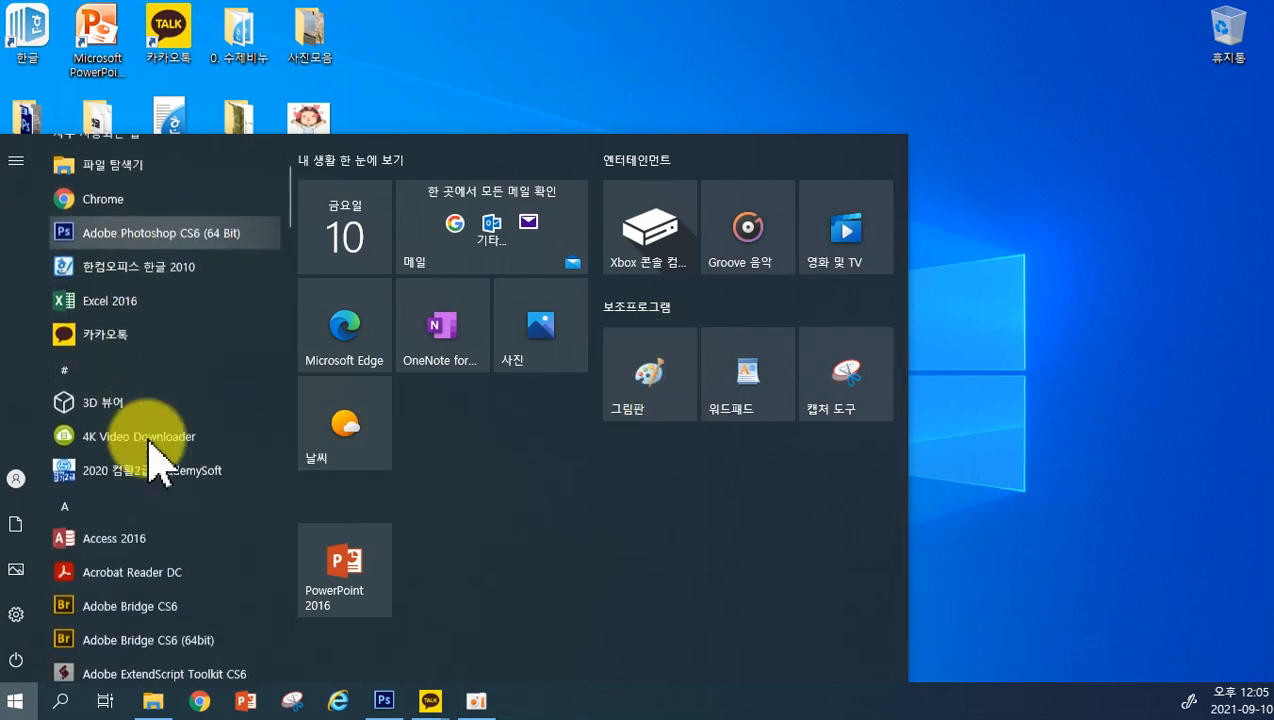
scroll(155, 485, "down", 10)
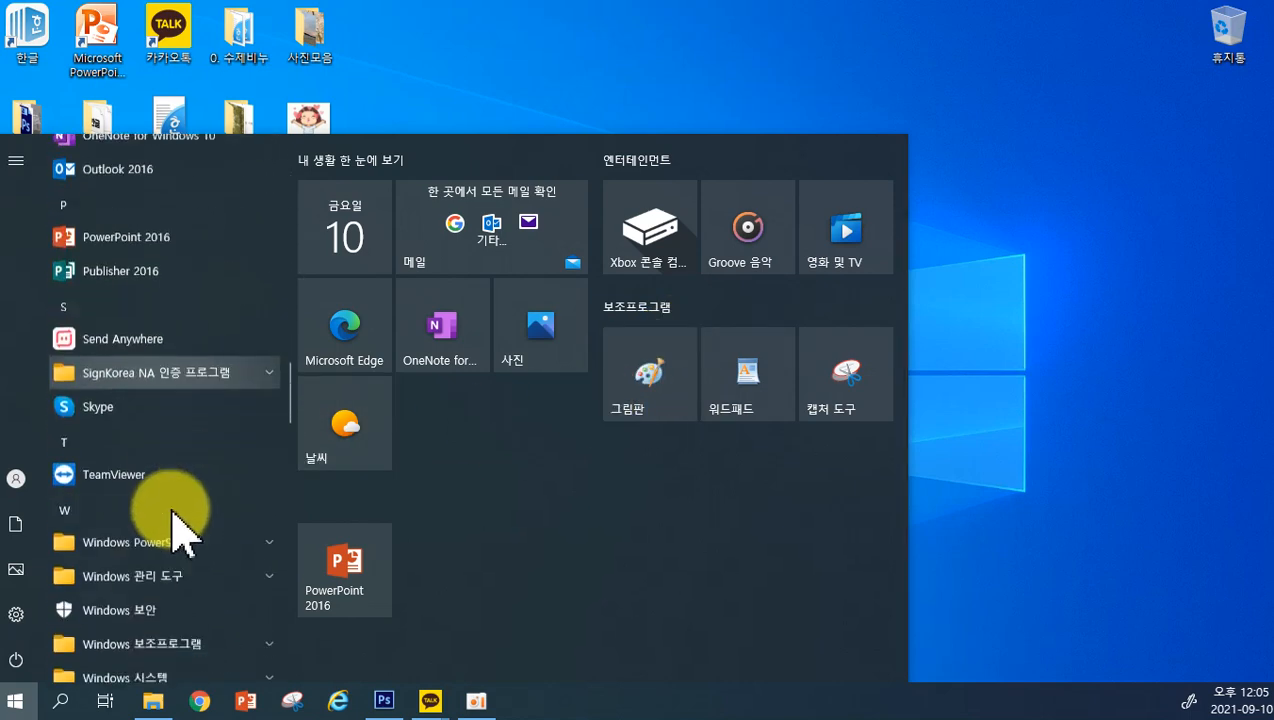
scroll(183, 526, "up", 3)
left_click(140, 418)
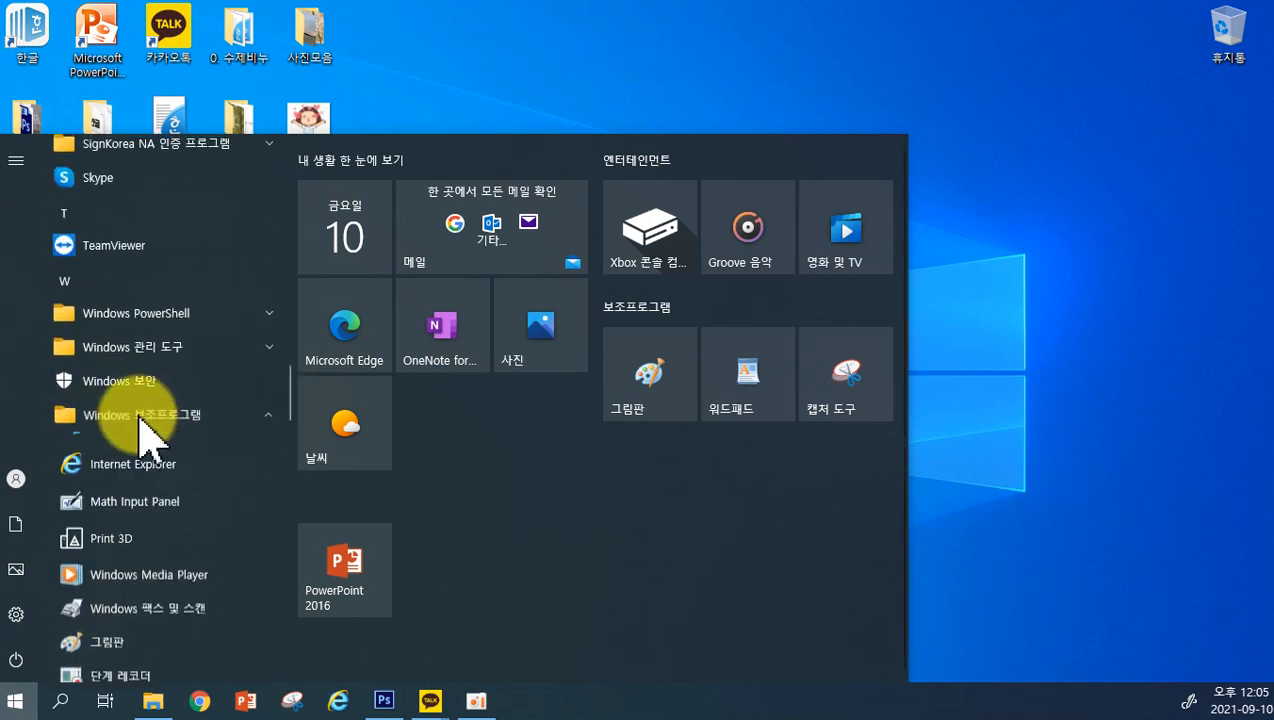
scroll(140, 655, "down", 1)
scroll(145, 600, "down", 2)
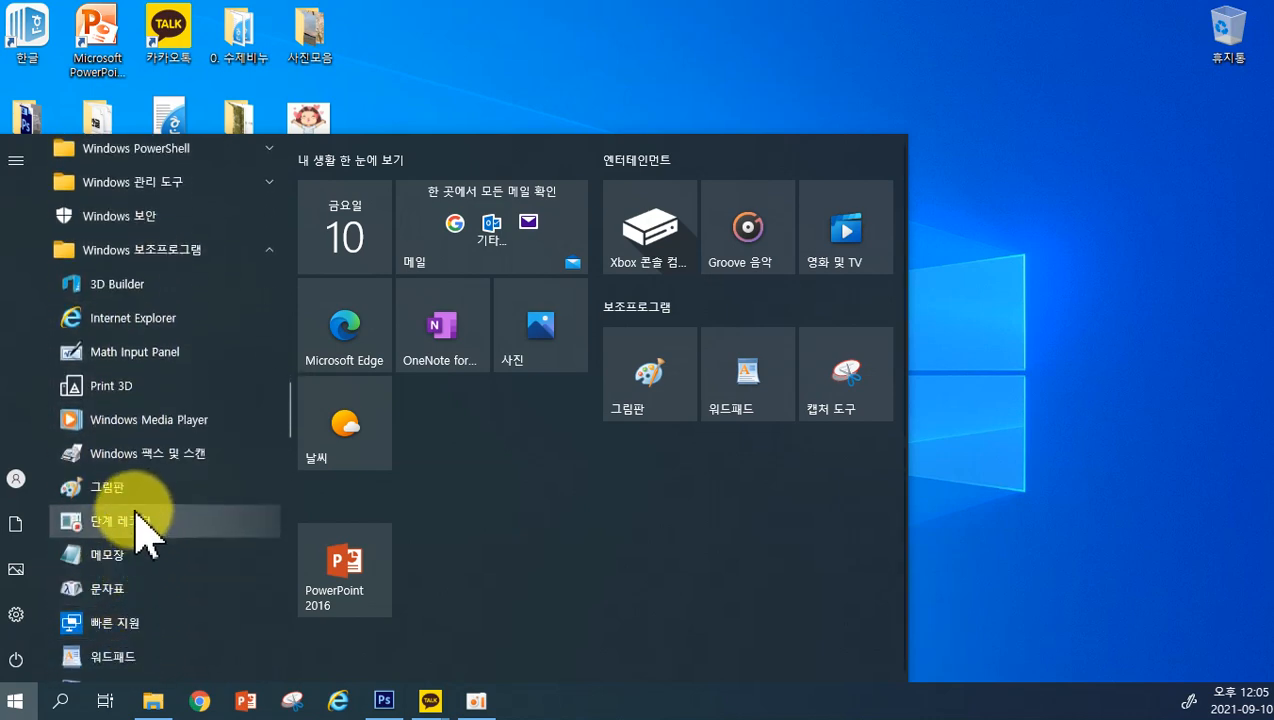
left_click(645, 378)
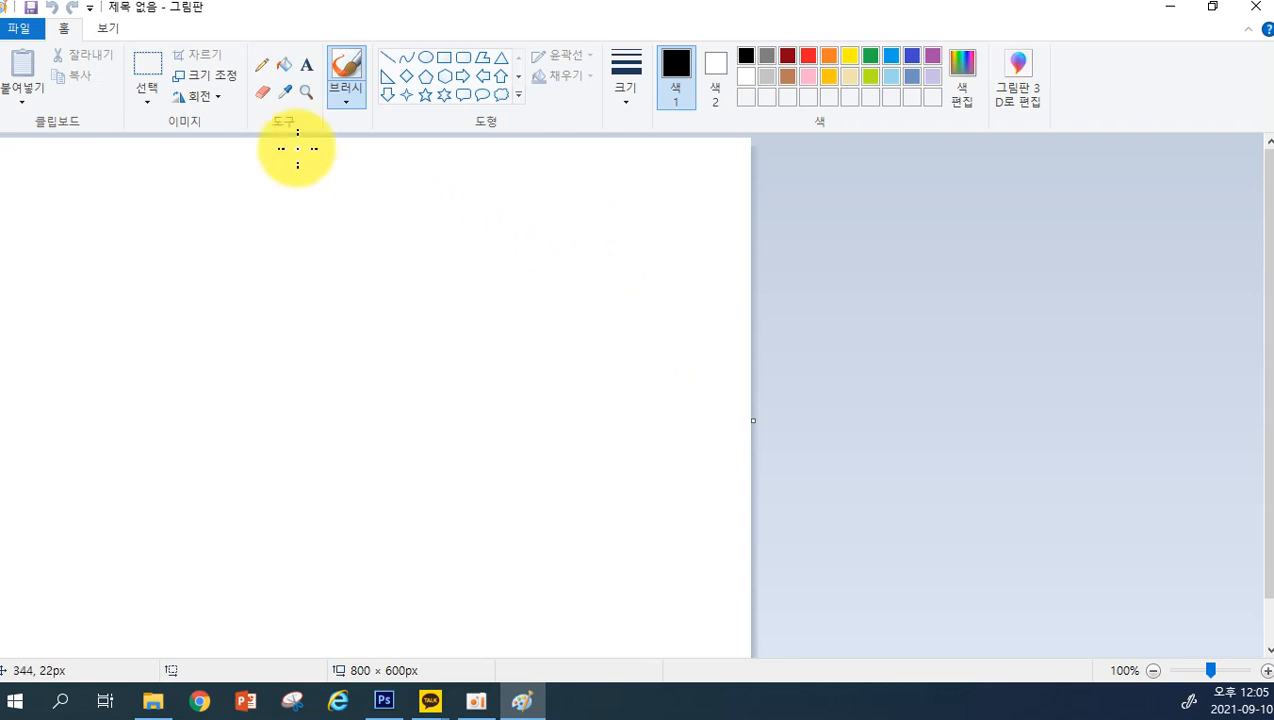
left_click(33, 27)
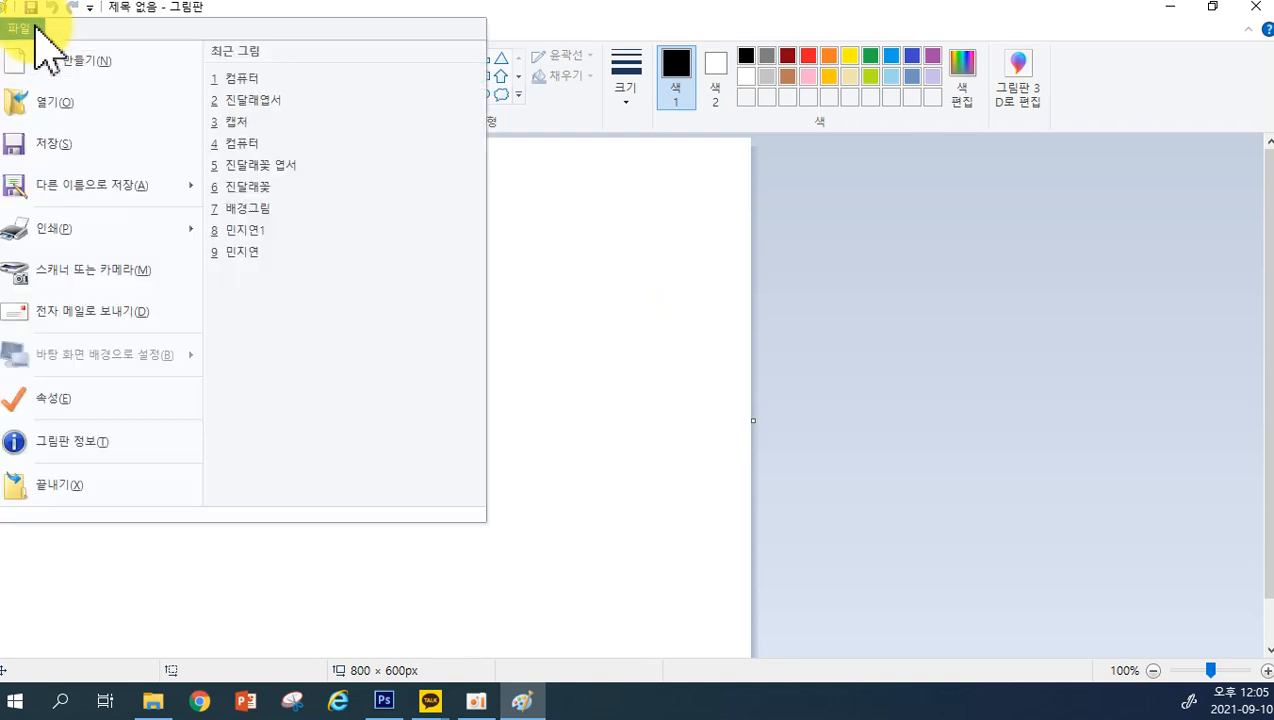
left_click(38, 102)
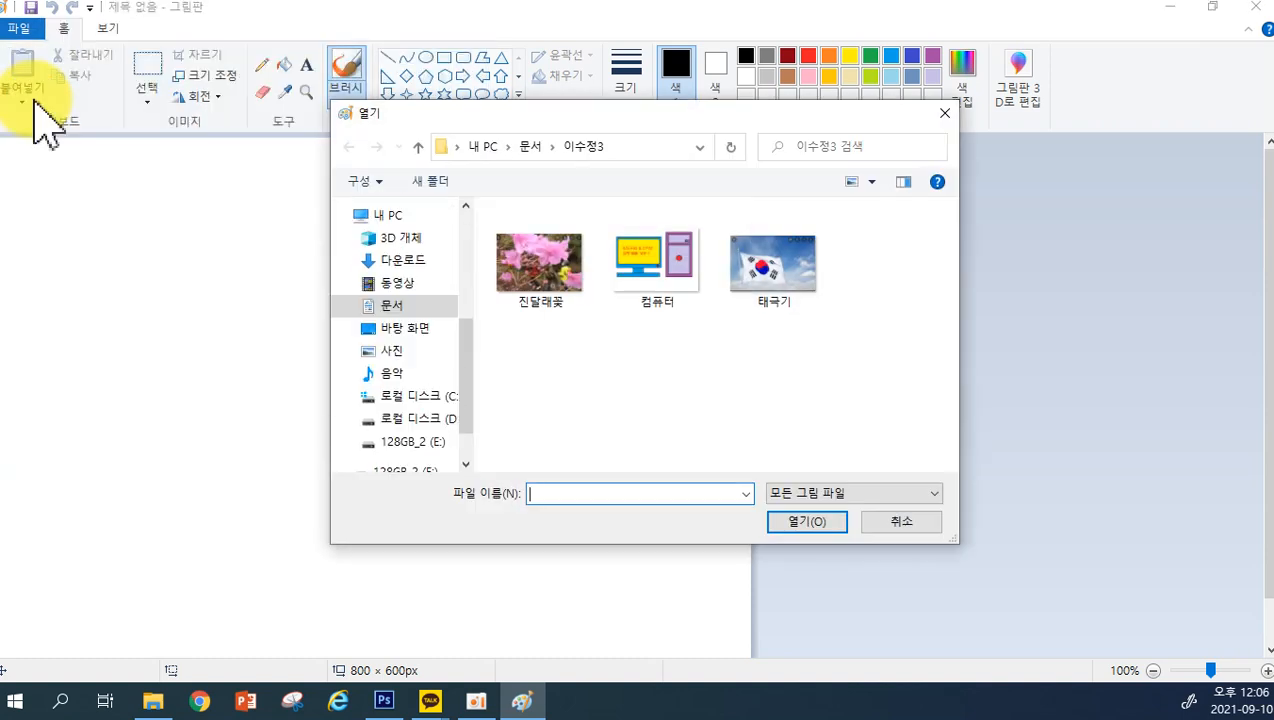
left_click(900, 524)
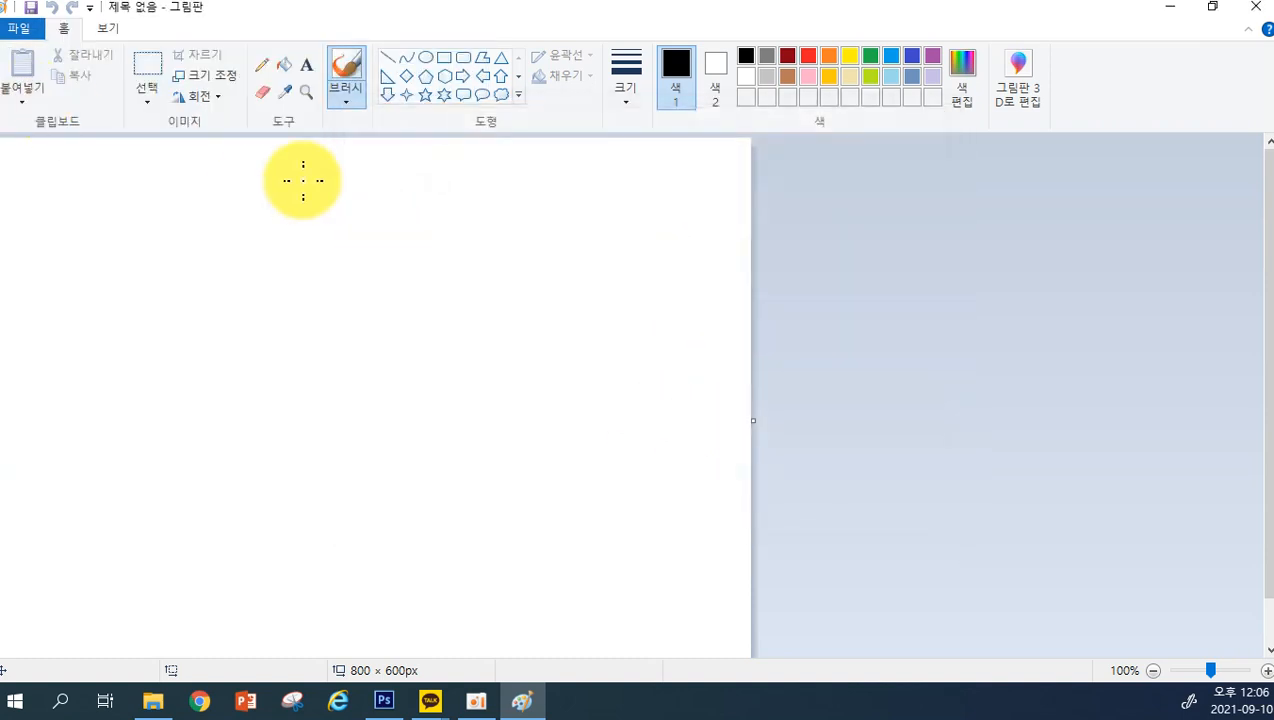
Open the 진달래꽃 picture from the personal folder numbered 3 under 문서
left_click(20, 28)
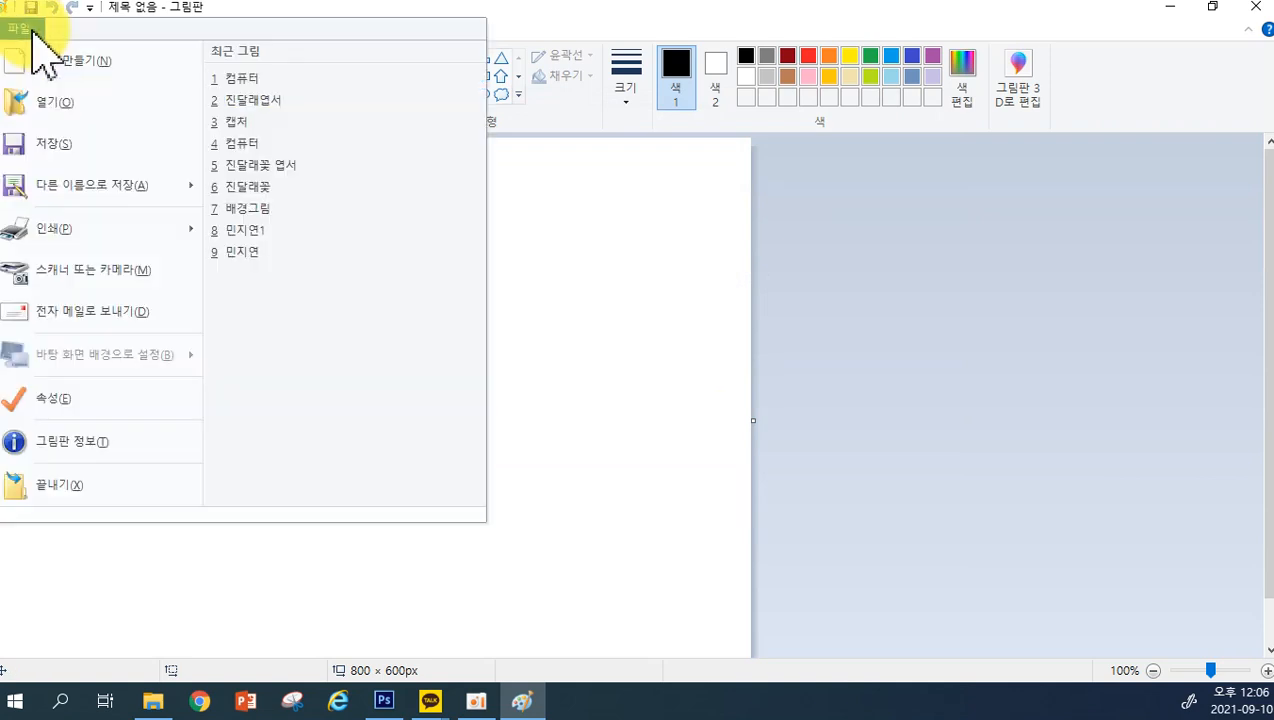
left_click(37, 114)
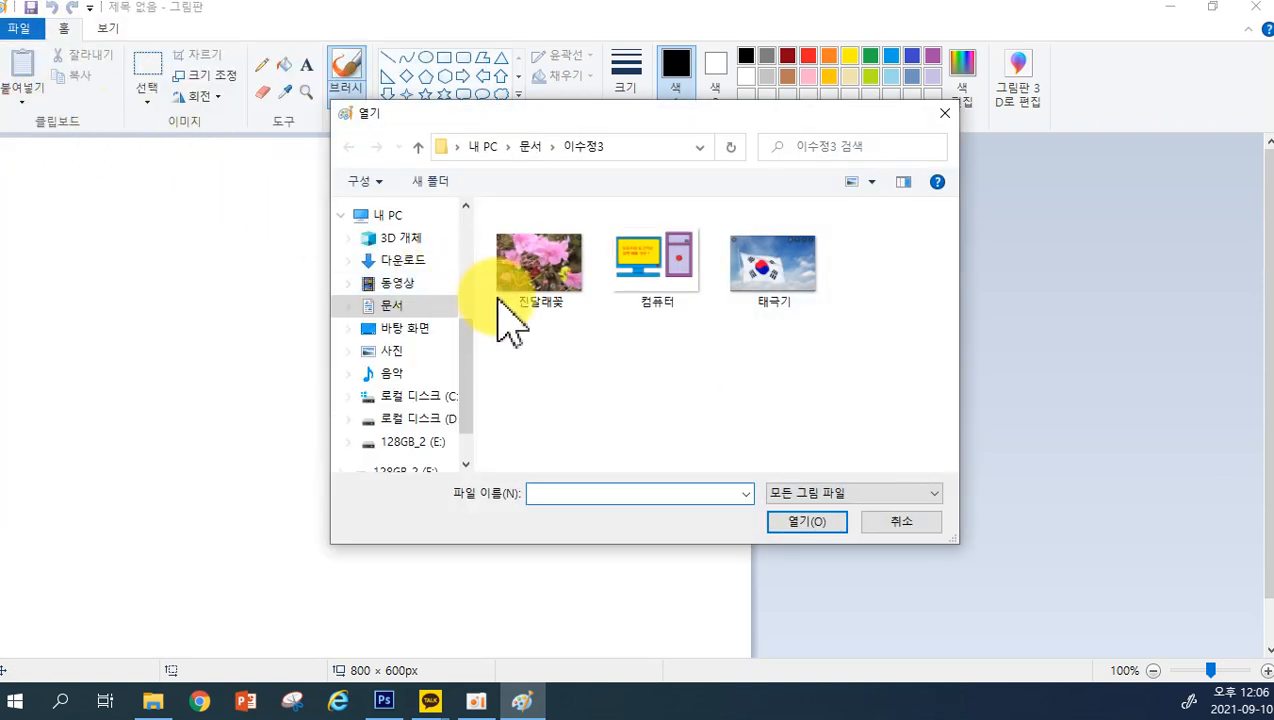
left_click(395, 305)
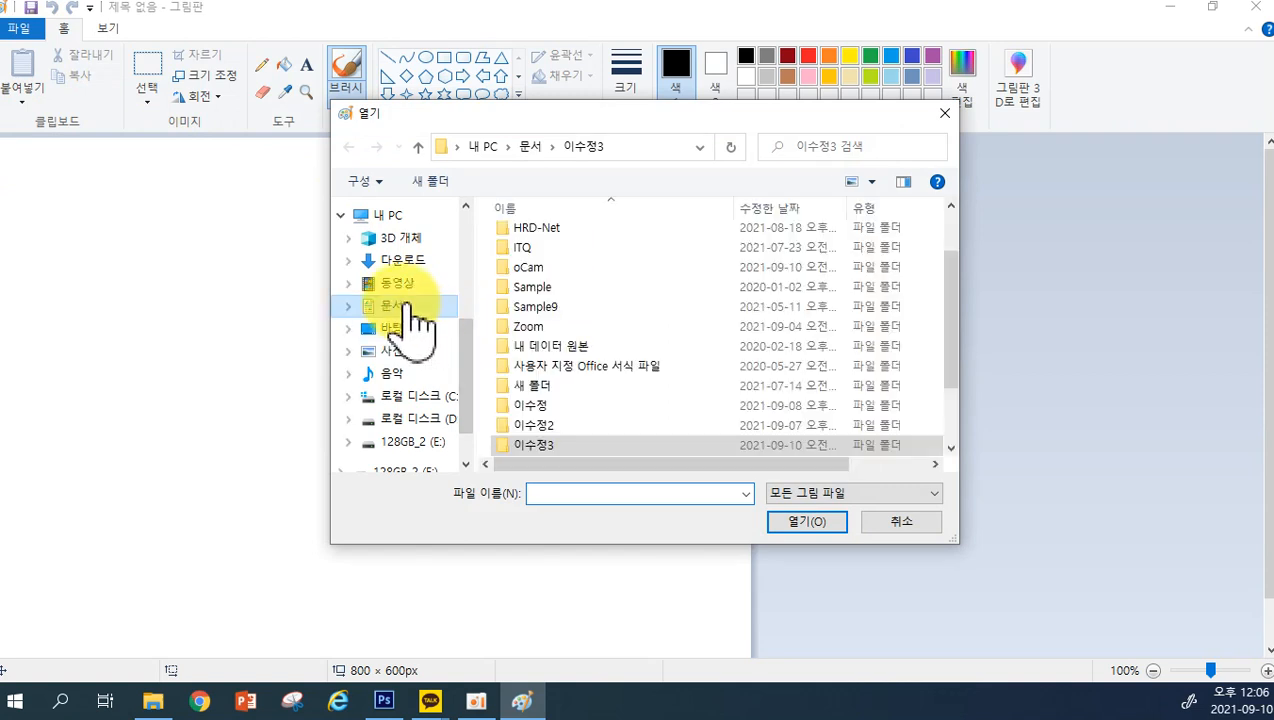
double_click(528, 444)
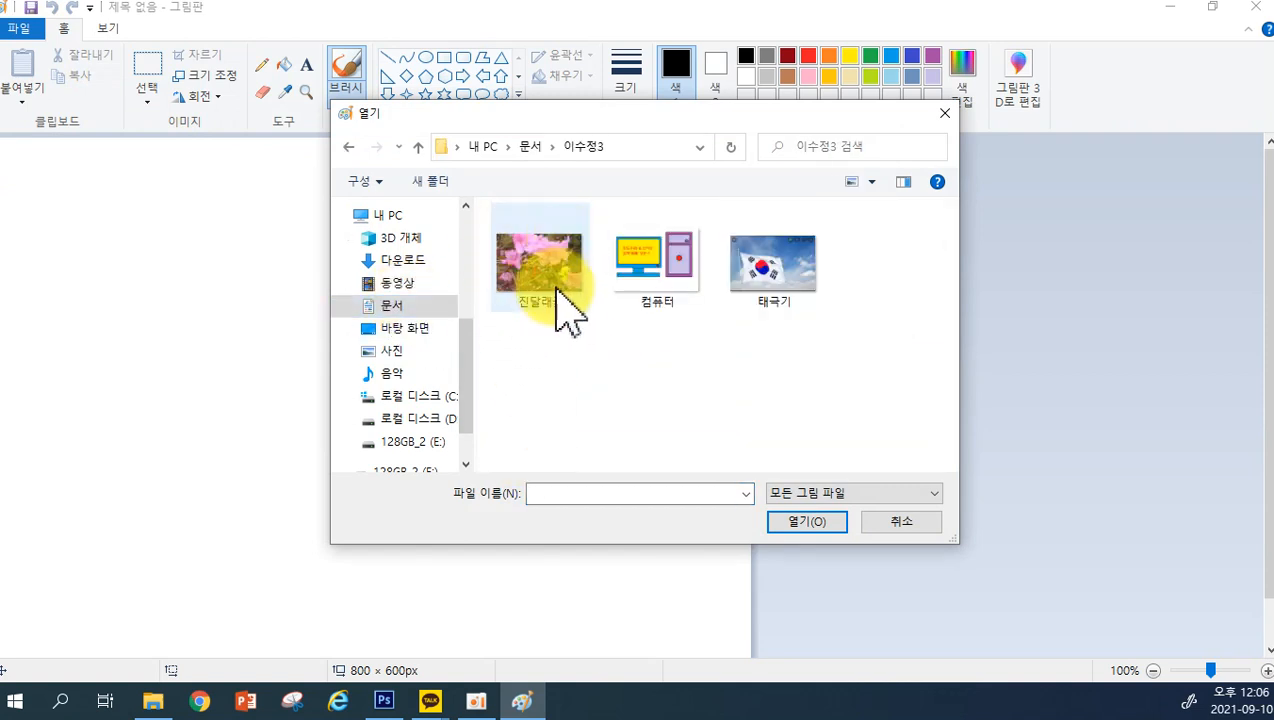
left_click(526, 284)
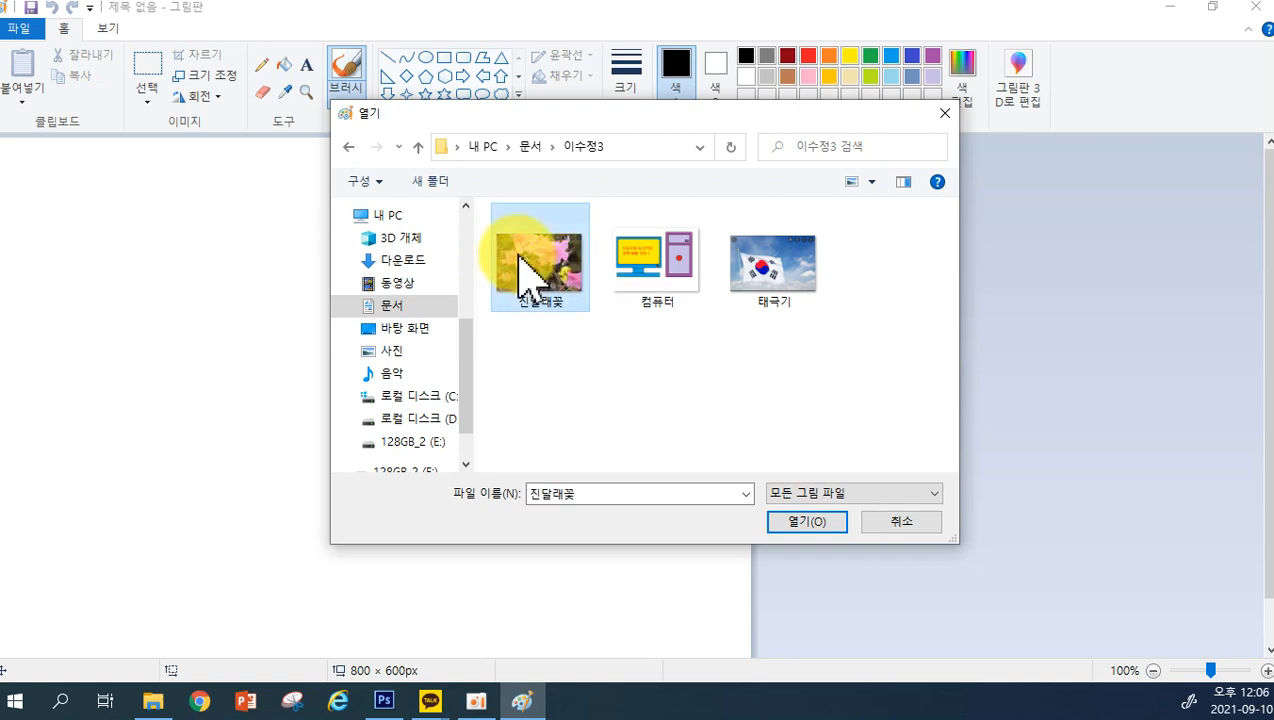
left_click(808, 521)
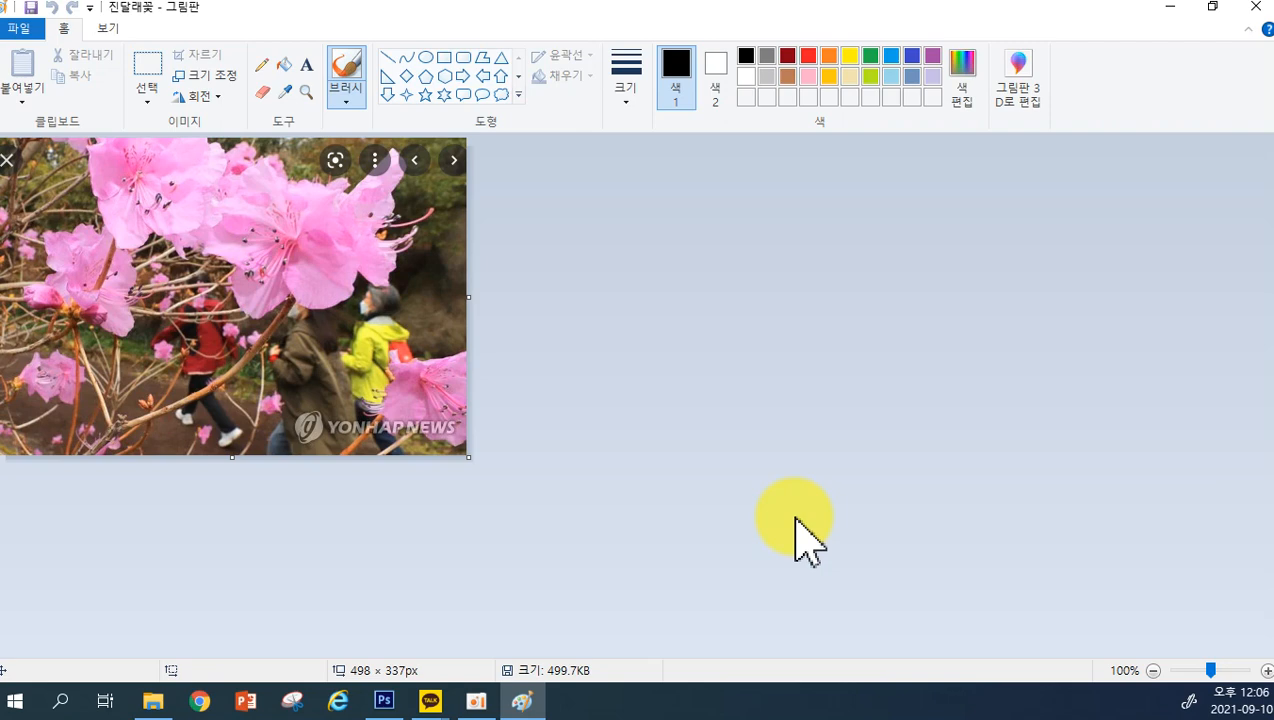
Widen the canvas beyond the photo to about 870 × 337 px, keeping its height
key("alt+Tab")
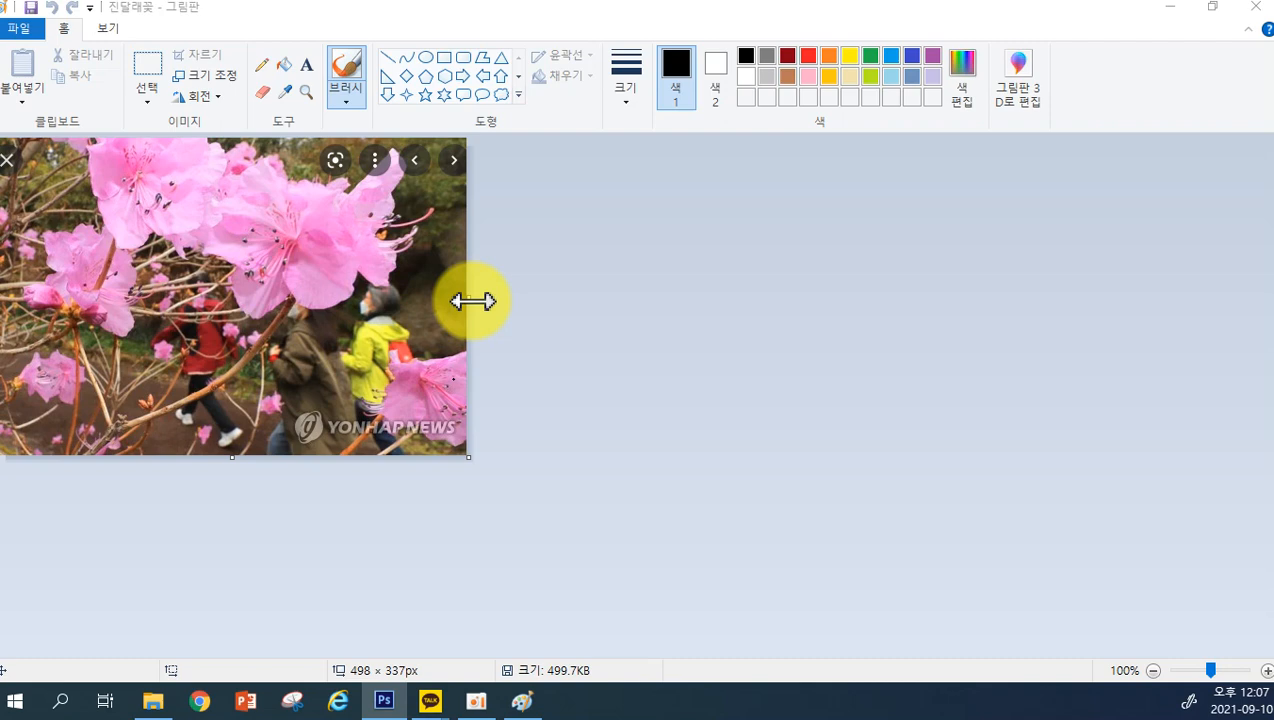
left_click_drag(472, 301, 819, 325)
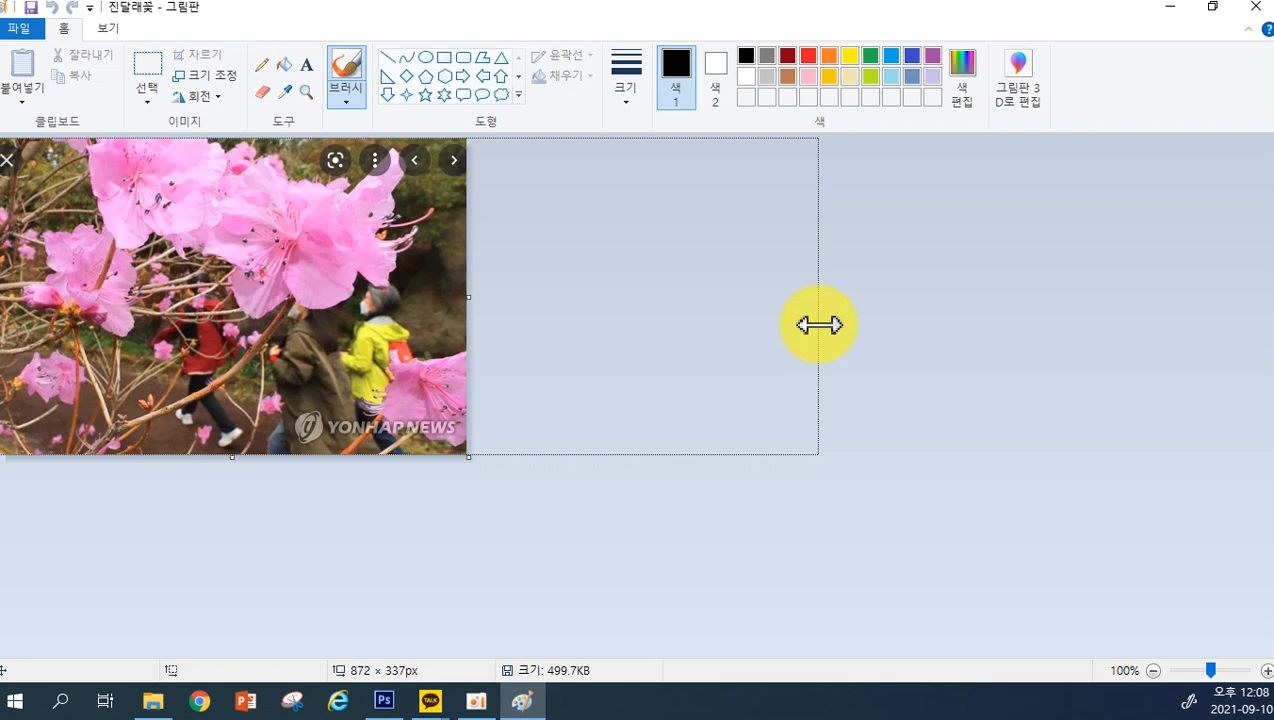
left_click_drag(819, 325, 817, 326)
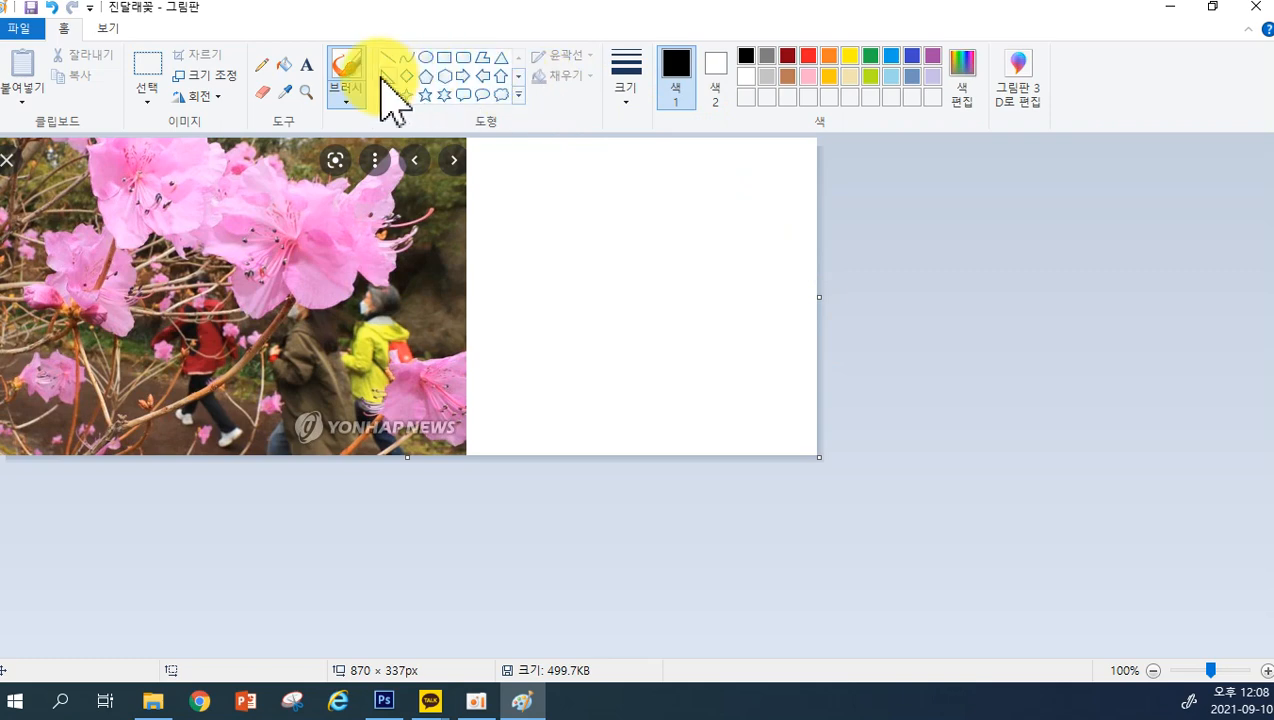
Choose the rounded rectangle shape with a solid outline (단색) and a natural pencil fill (일반 연필)
left_click(462, 59)
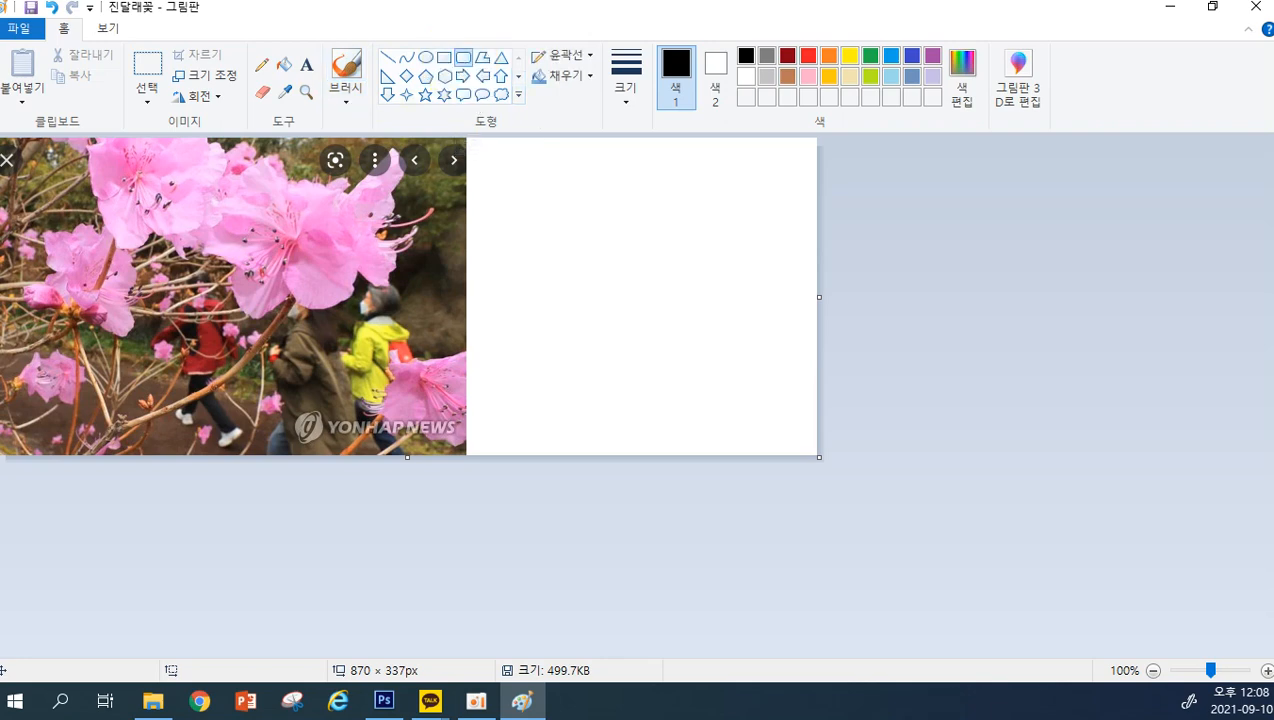
key("alt+Tab")
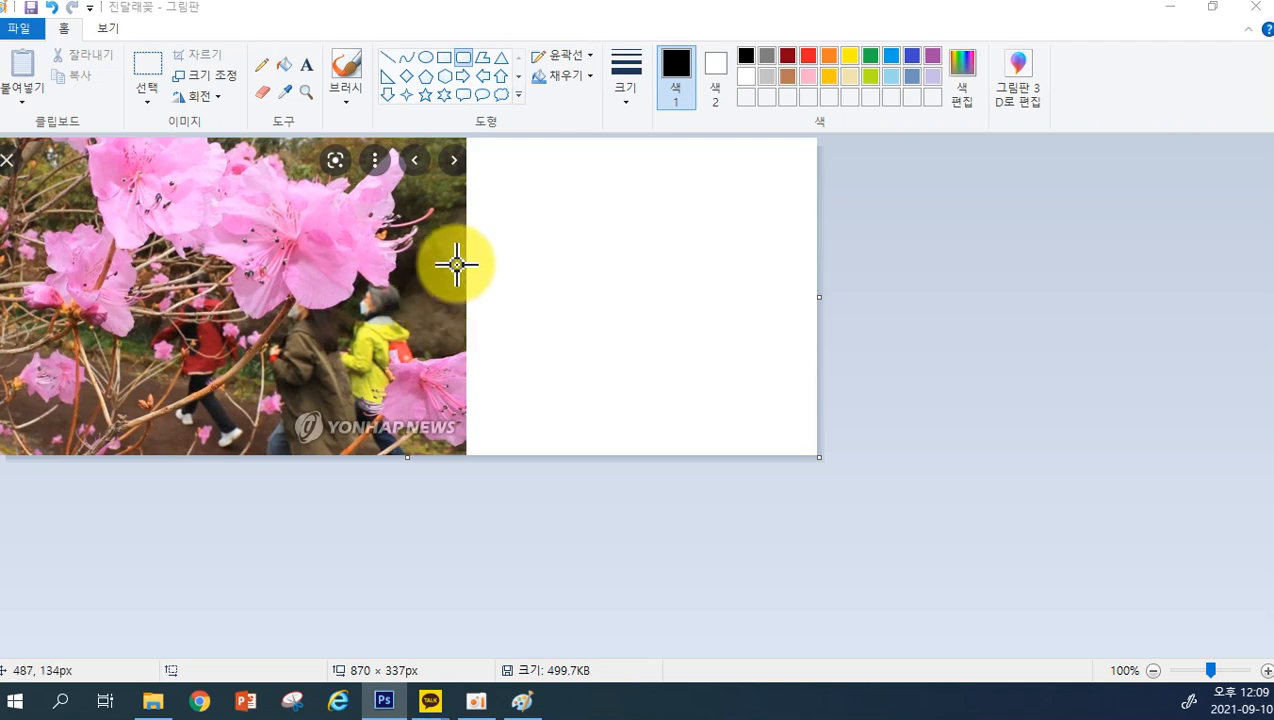
left_click(567, 57)
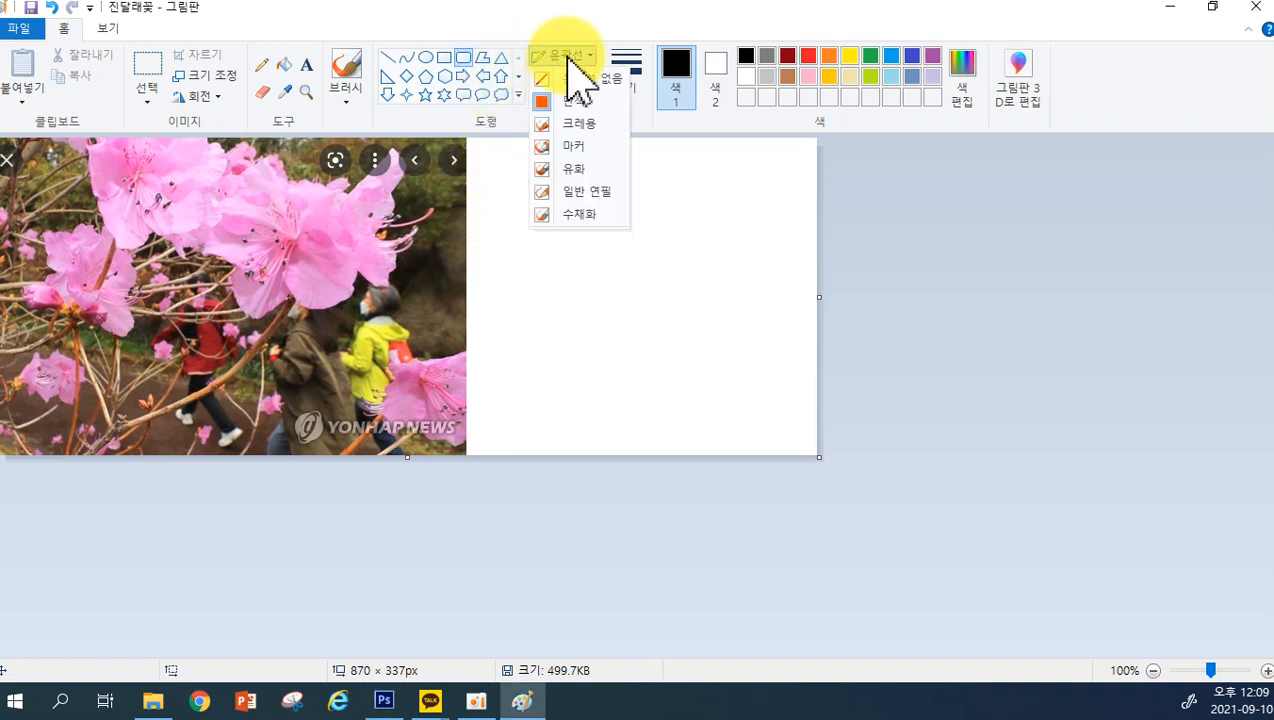
left_click(566, 101)
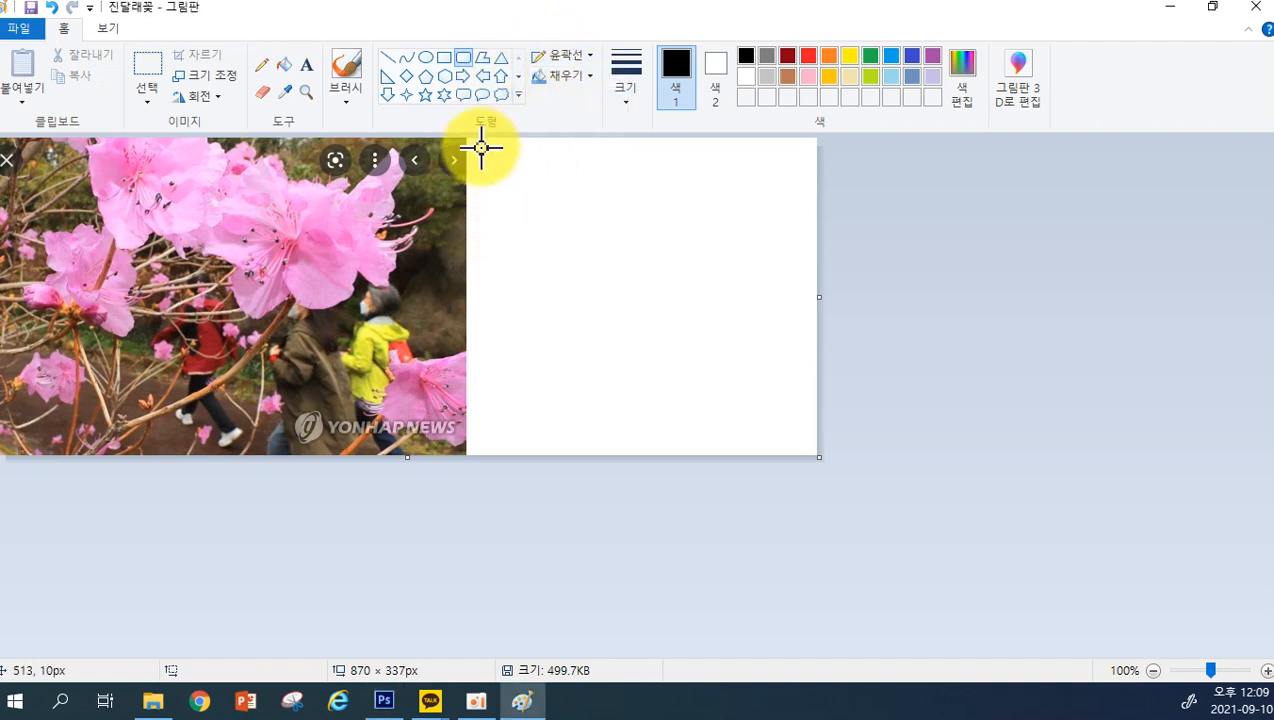
left_click(566, 77)
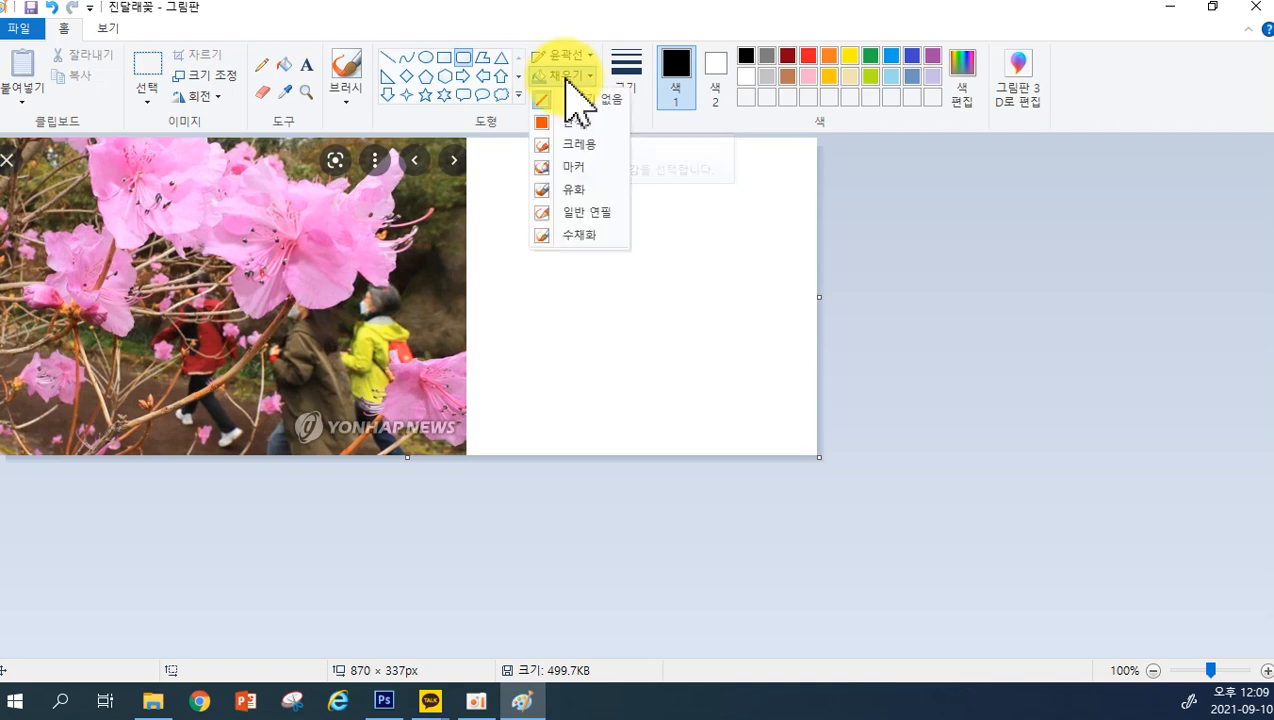
left_click(585, 212)
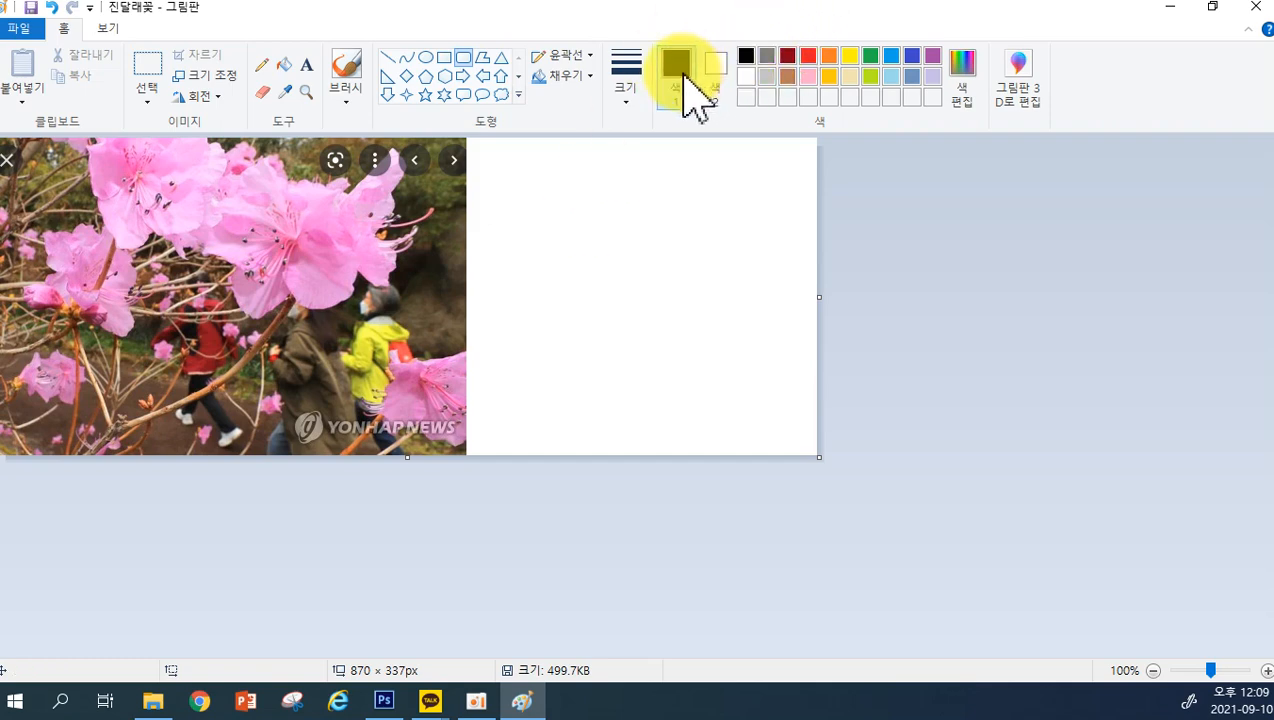
Draw a rounded rectangle about 366 × 330 px across the blank area beside the photo, with lime outline (색 1) and yellow fill (색 2)
left_click(868, 80)
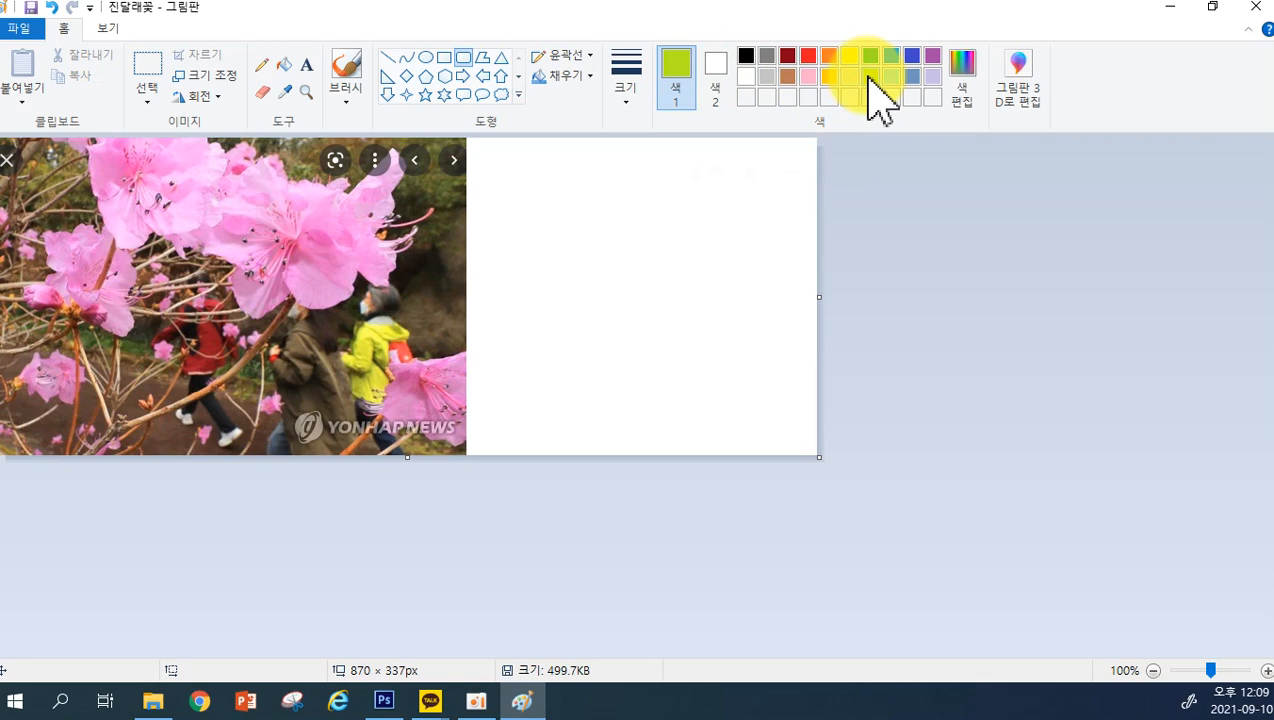
left_click(721, 78)
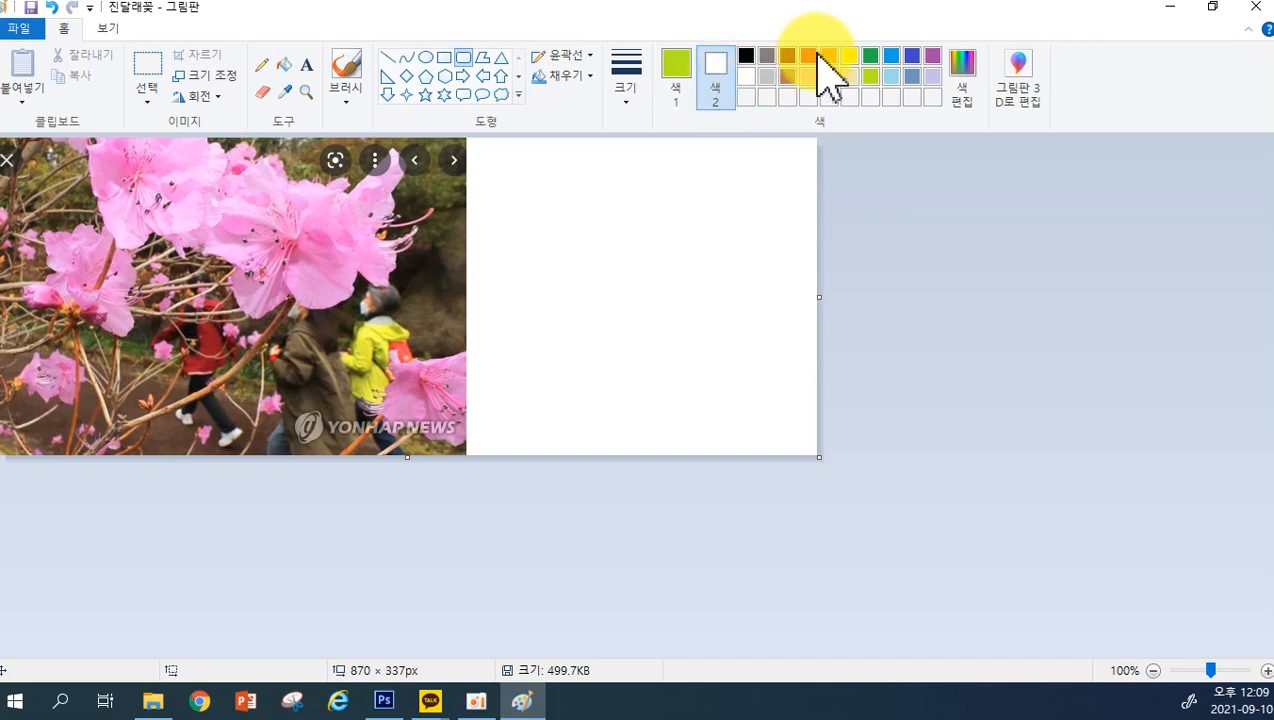
left_click(849, 57)
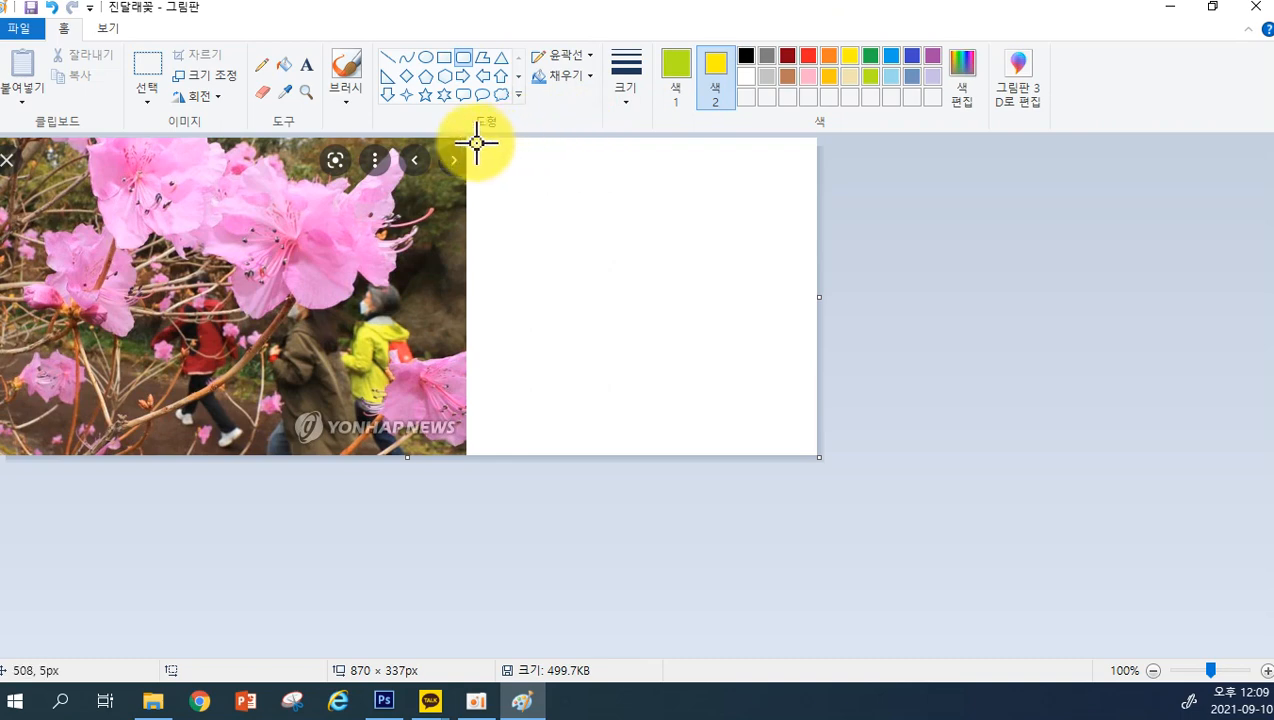
left_click_drag(469, 142, 816, 452)
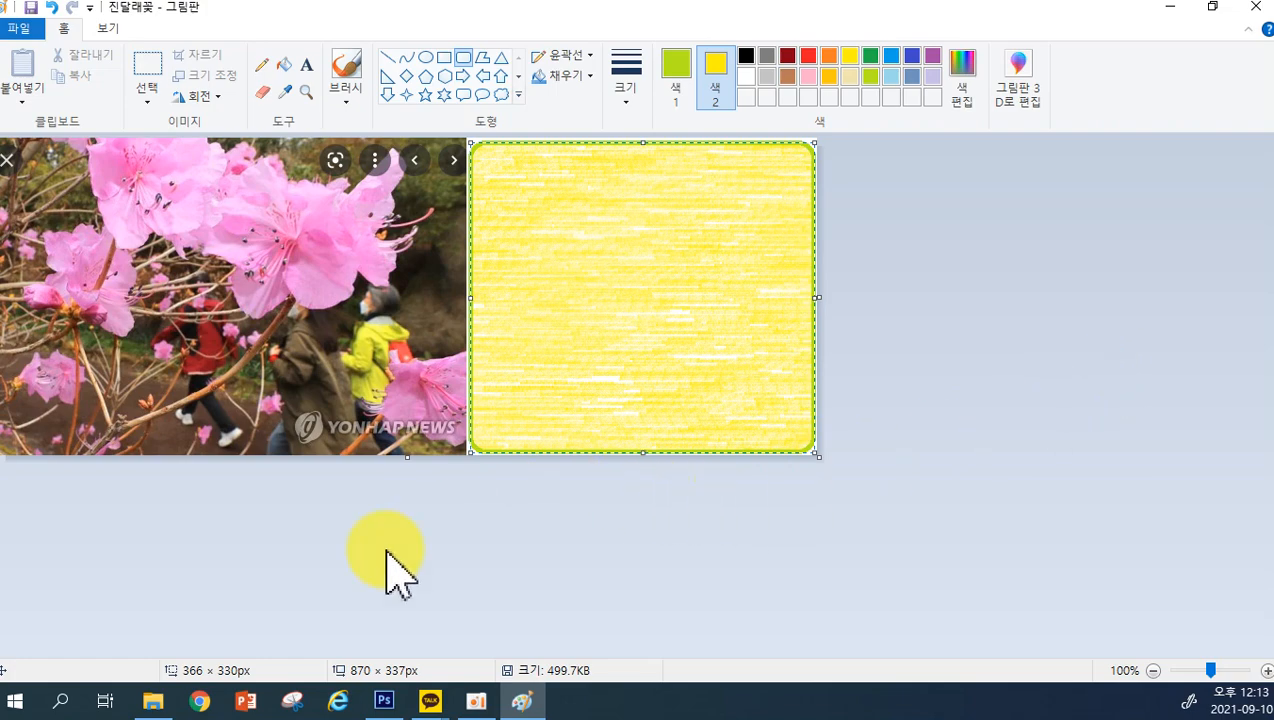
Add 메모장 from Windows 보조프로그램 as a tile in the 보조프로그램 group of Start, and launch it
left_click(20, 700)
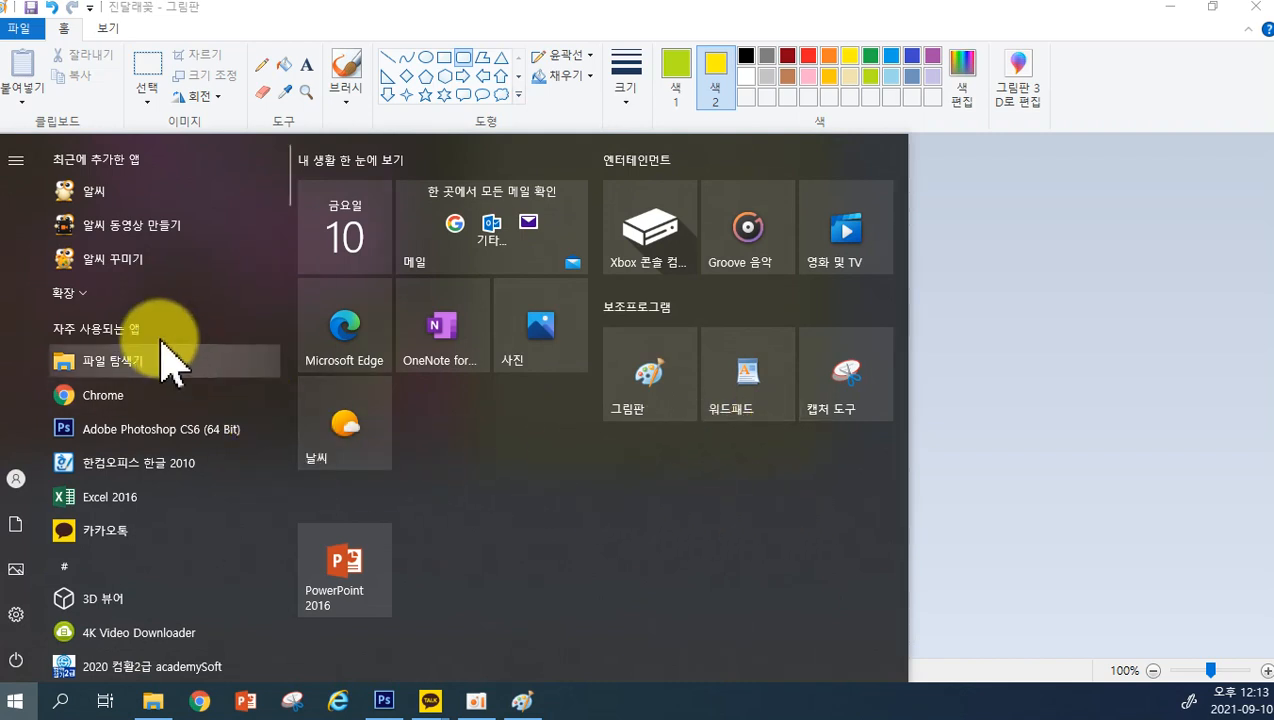
scroll(165, 365, "down", 5)
scroll(175, 385, "down", 10)
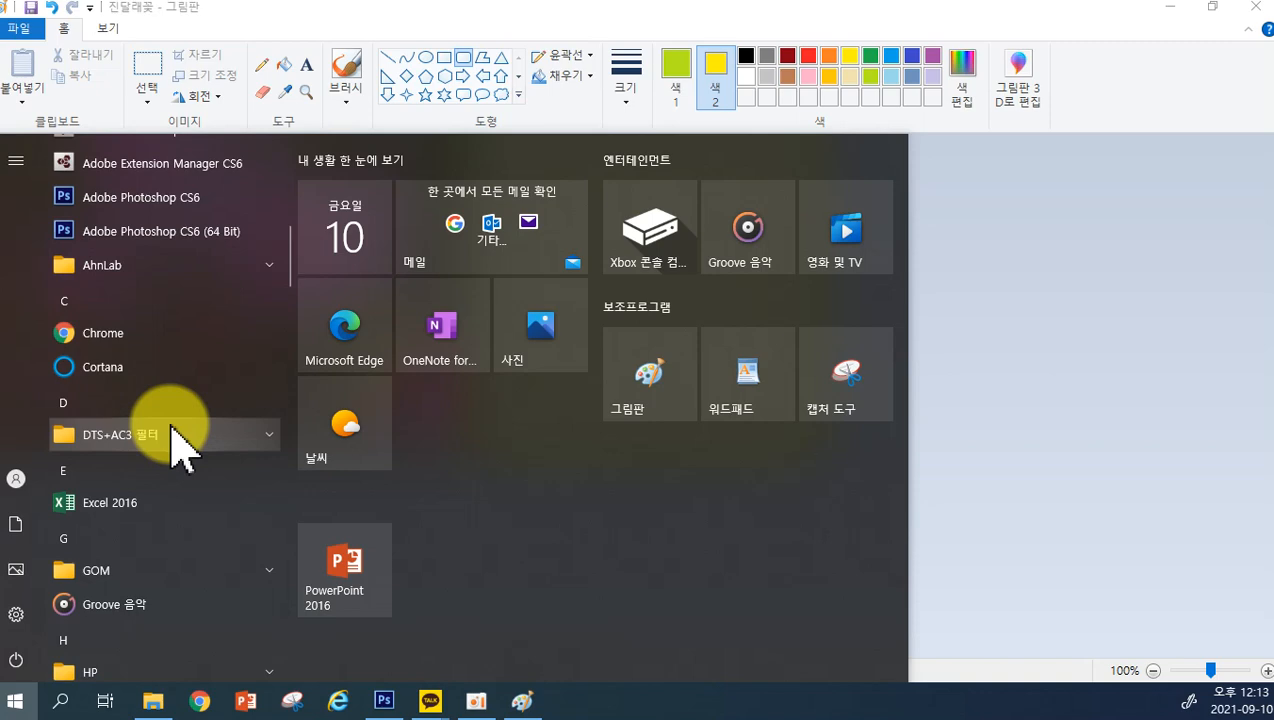
scroll(155, 410, "down", 10)
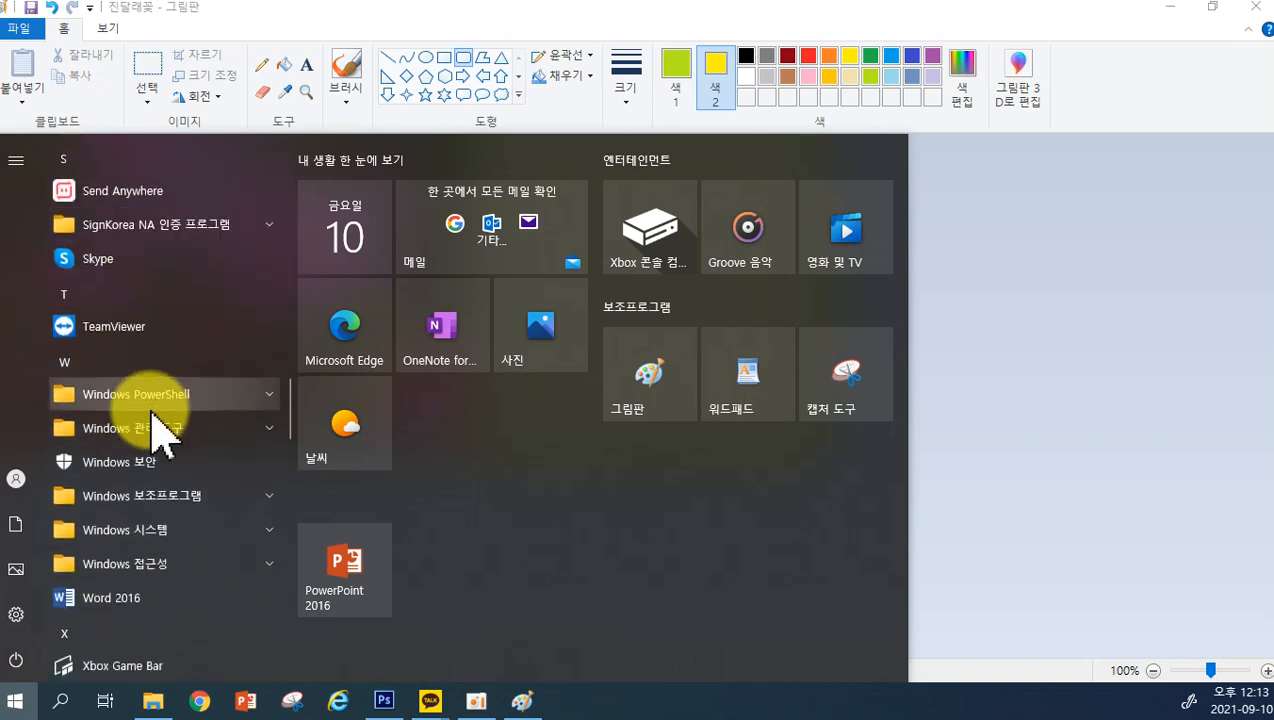
left_click(126, 496)
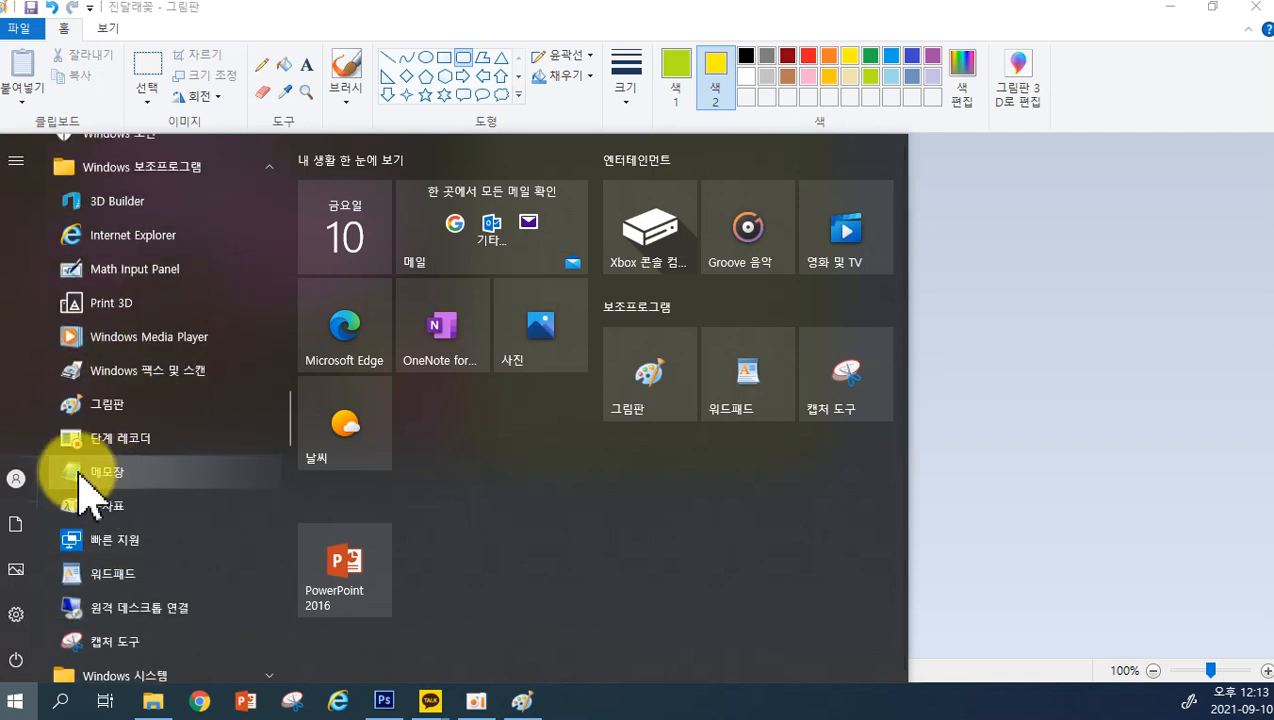
left_click_drag(559, 487, 671, 498)
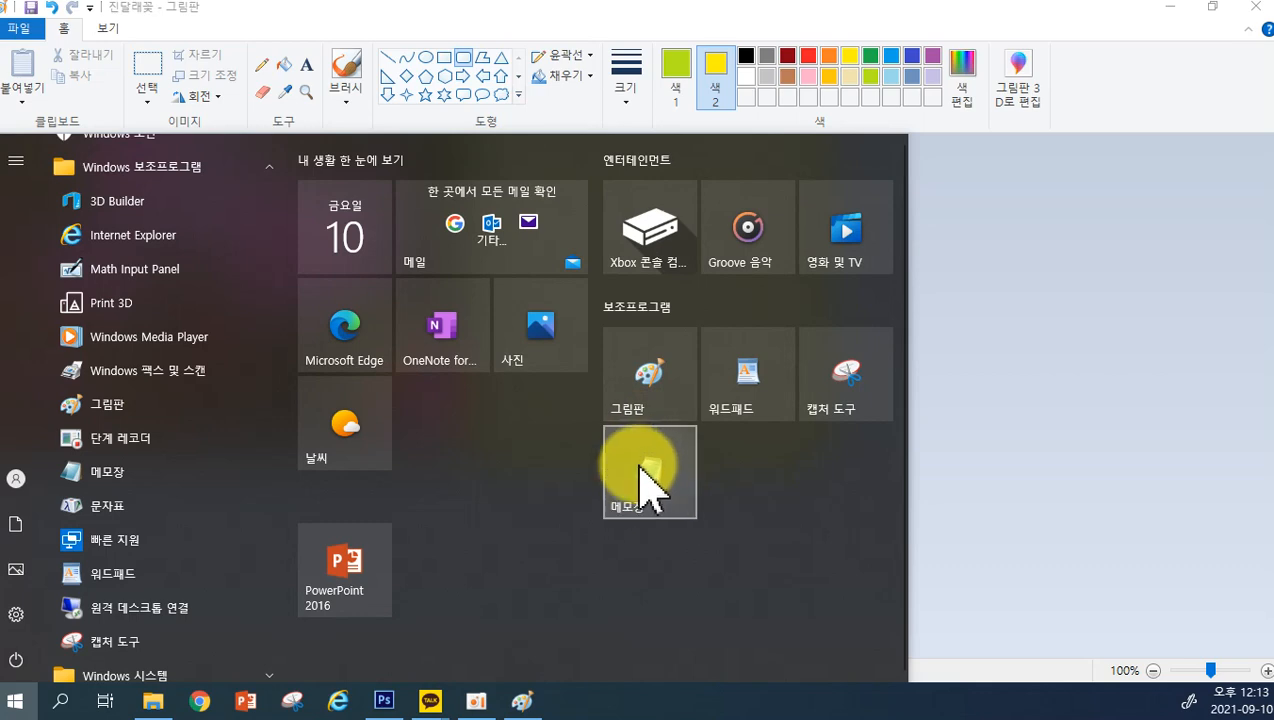
left_click(648, 480)
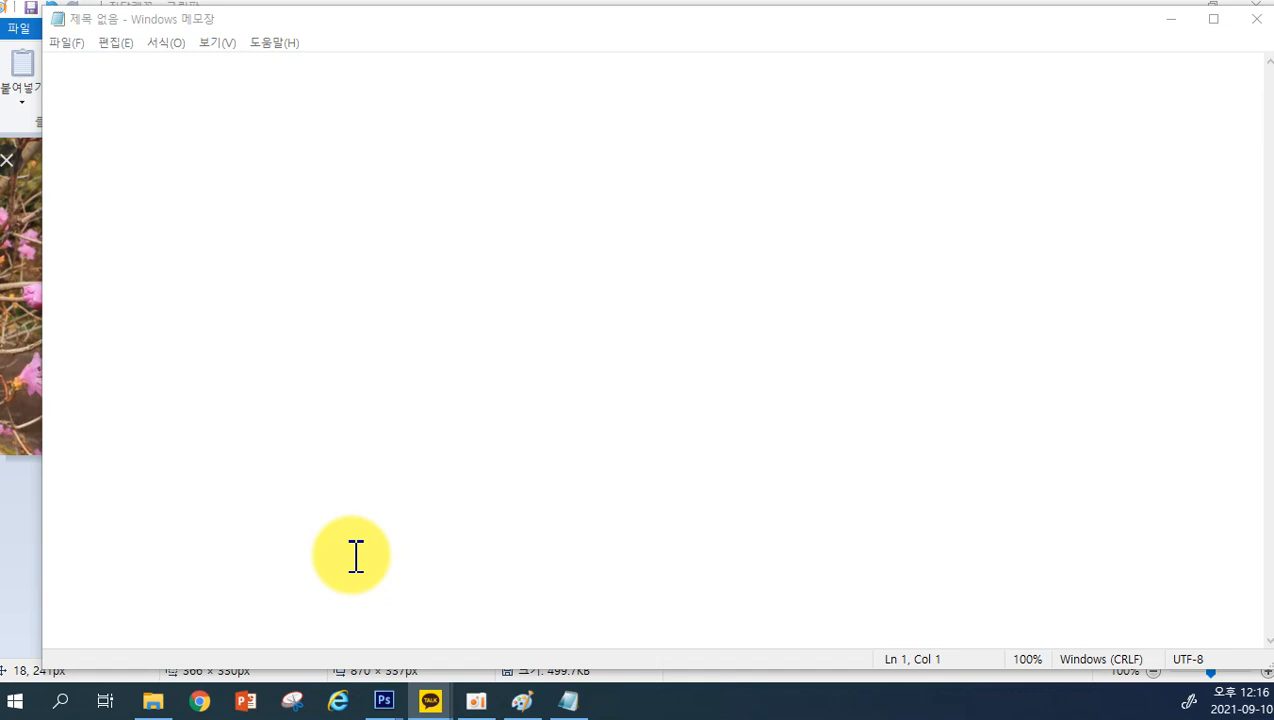
left_click(66, 42)
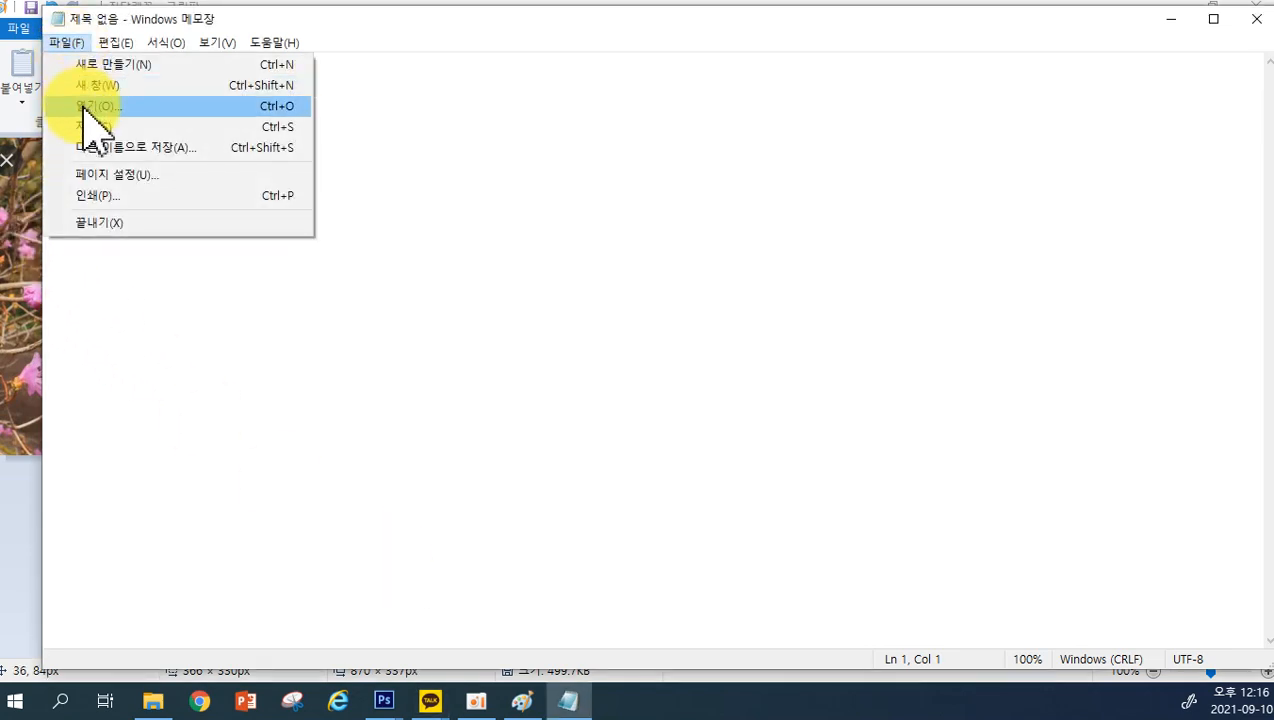
left_click(85, 108)
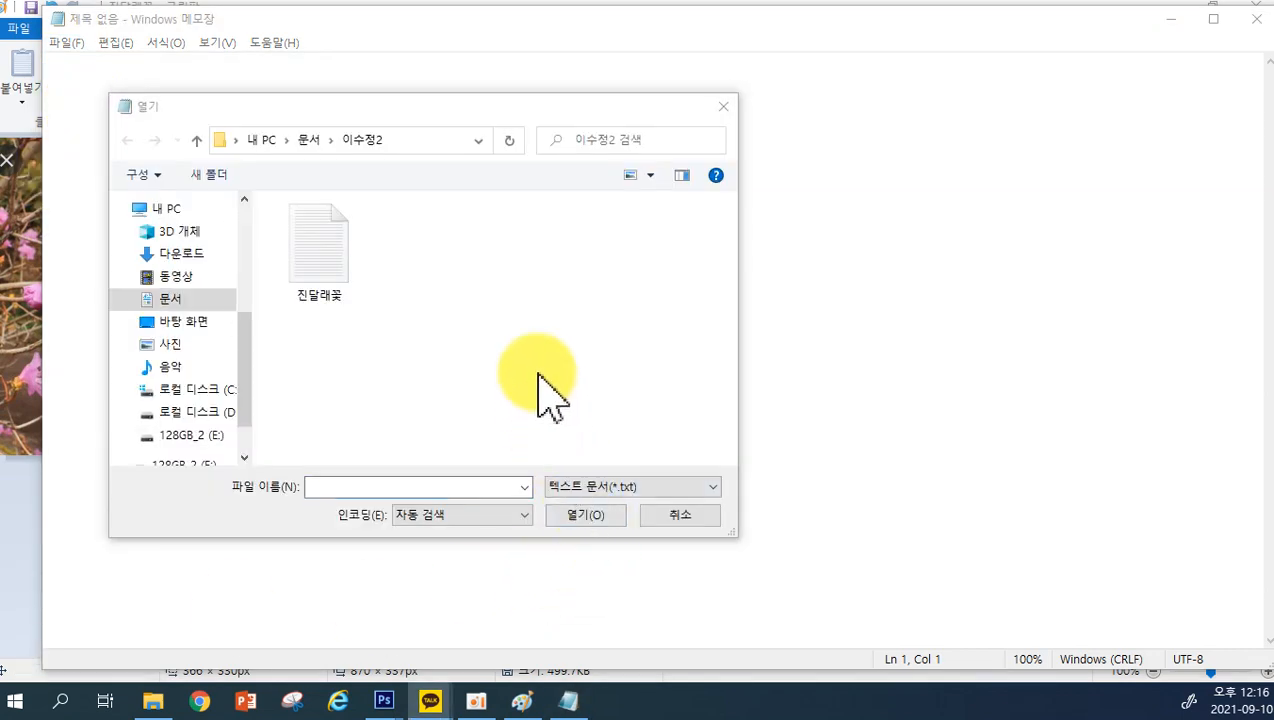
left_click(723, 106)
Open the 진달래꽃 text file from the personal folder numbered 3 under 문서
left_click(66, 42)
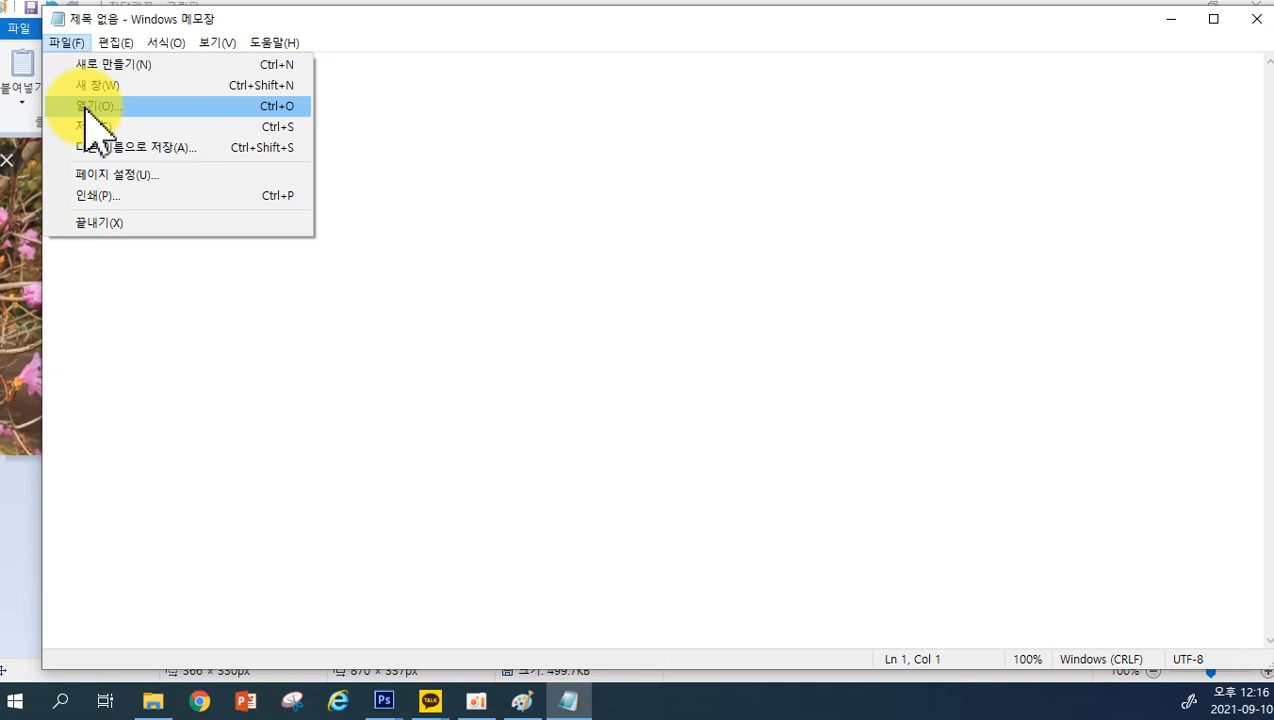
left_click(97, 106)
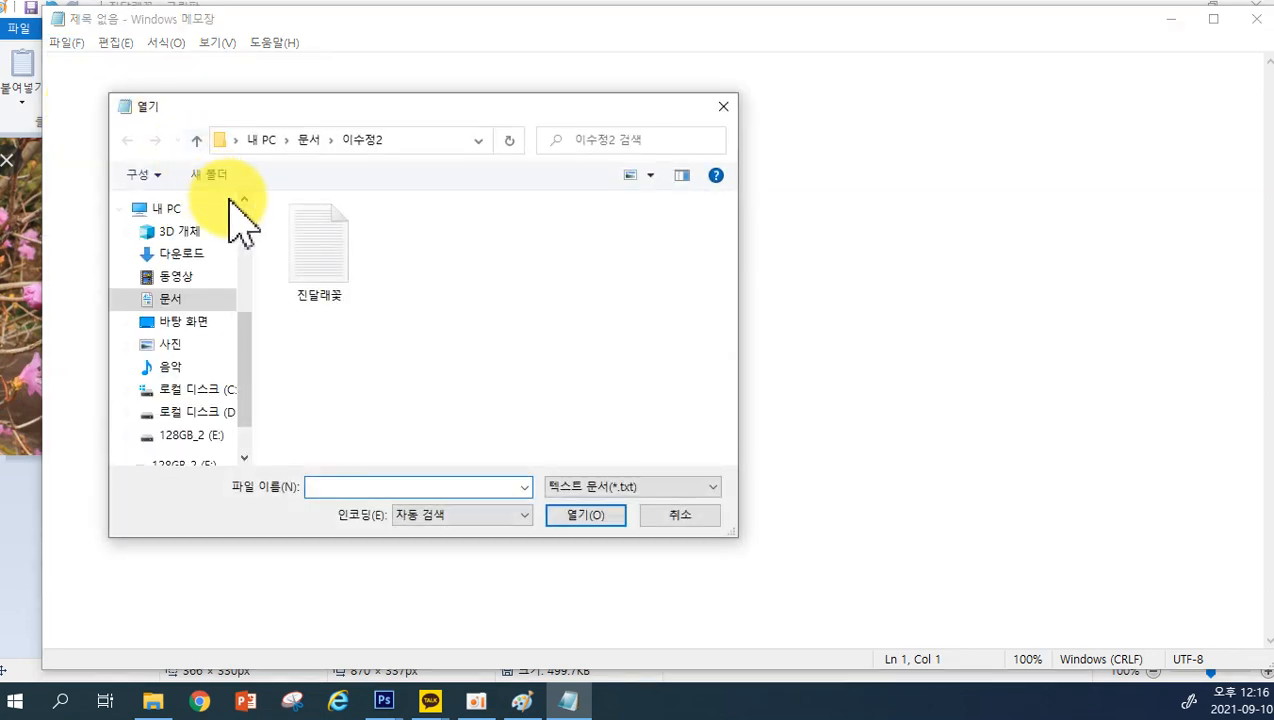
left_click(170, 298)
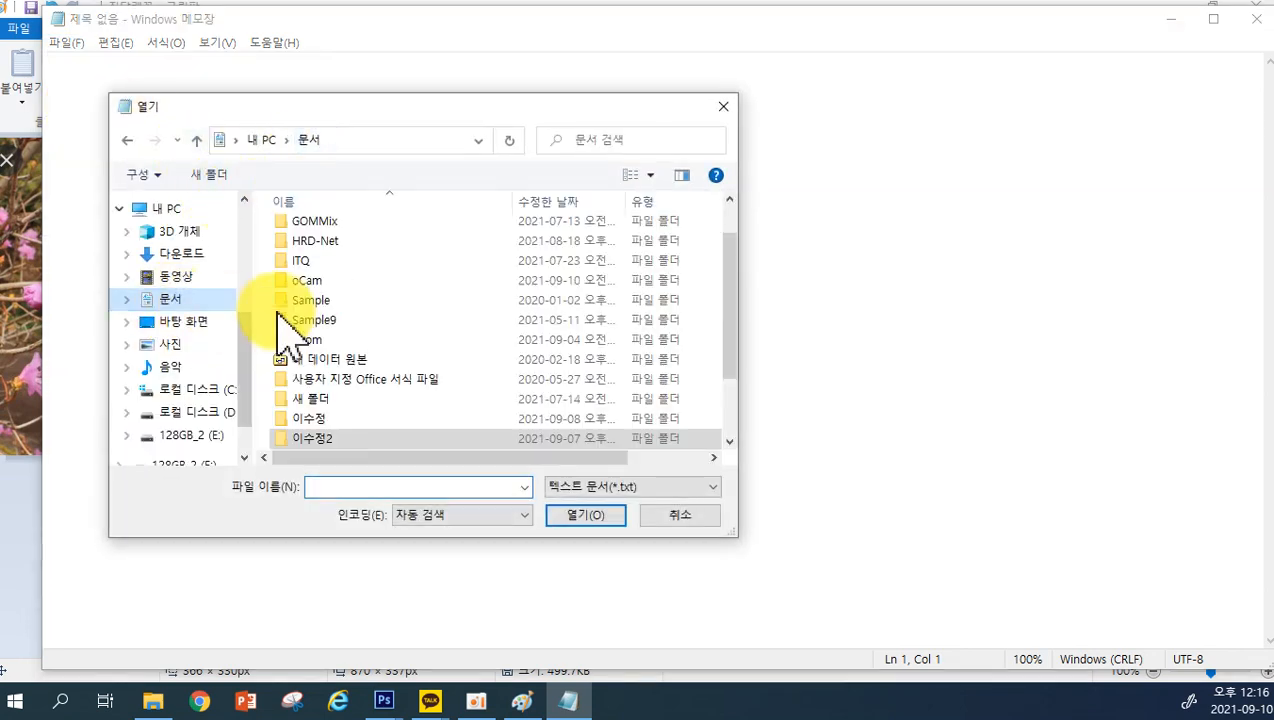
scroll(350, 450, "down", 2)
double_click(310, 366)
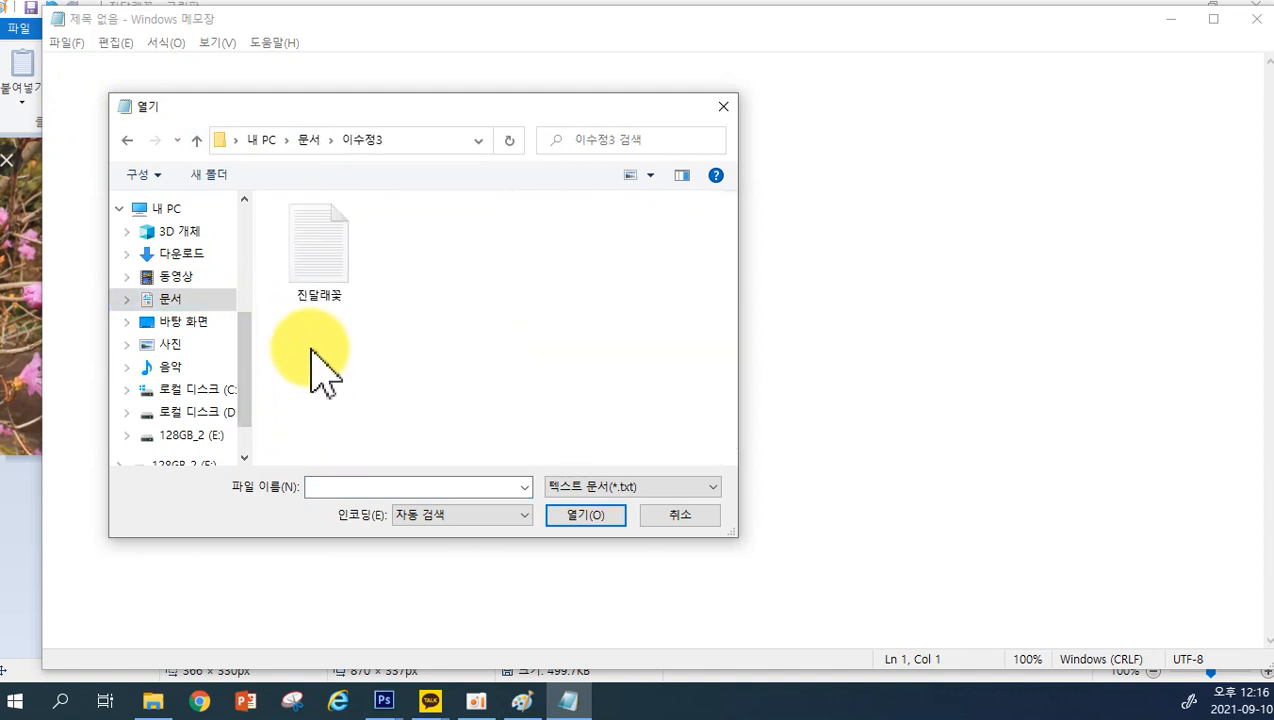
left_click(330, 275)
left_click(576, 528)
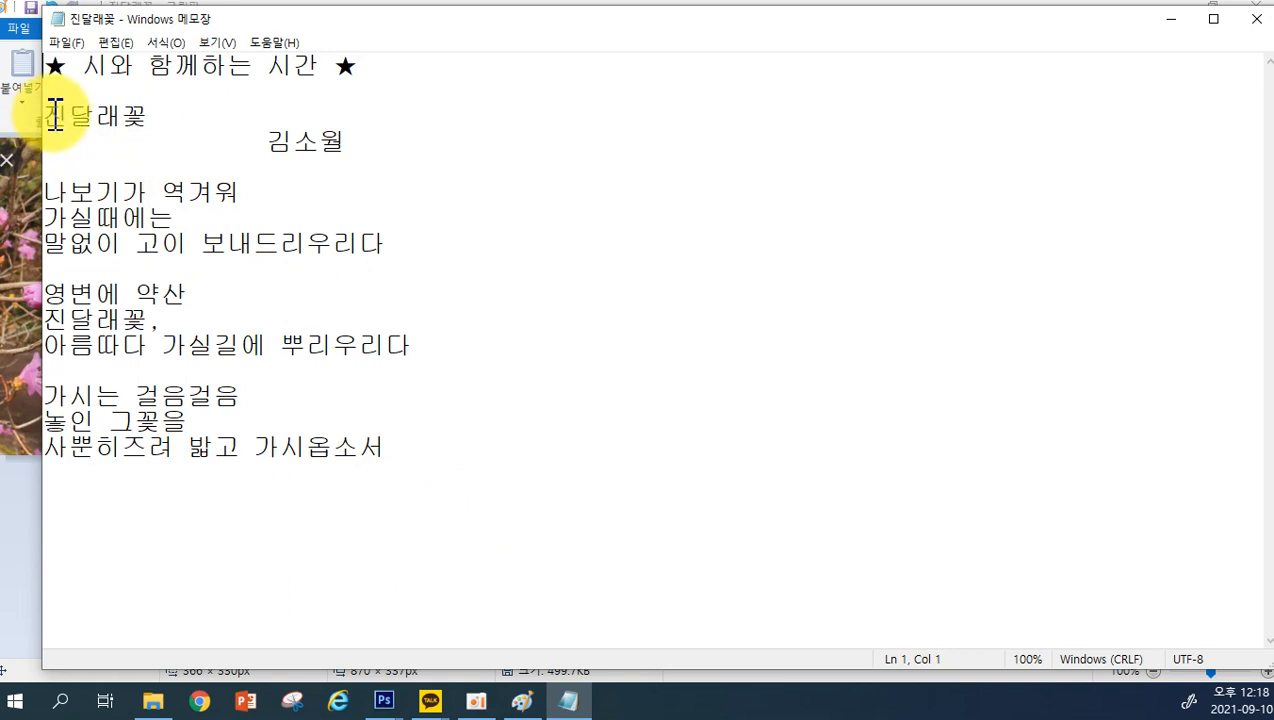
Copy the poem from its title 진달래꽃 through the last line, leaving out the starred heading, and close 메모장
left_click_drag(55, 115, 429, 543)
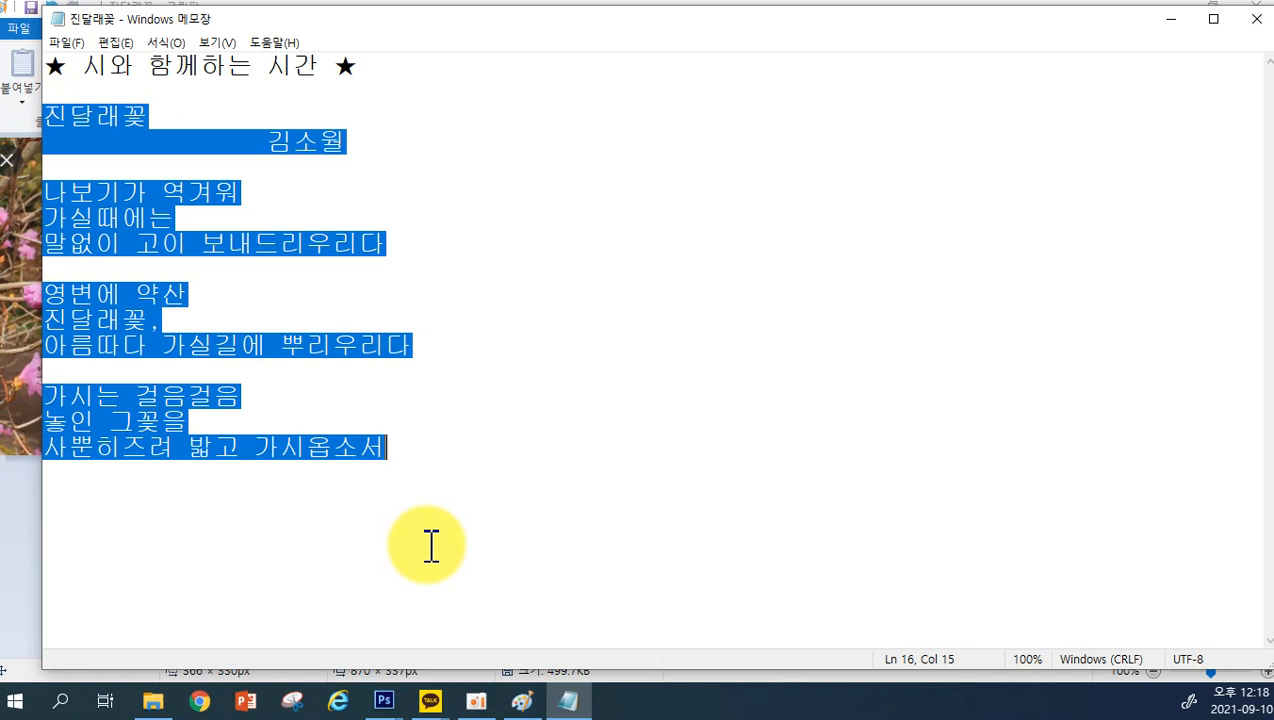
right_click(314, 343)
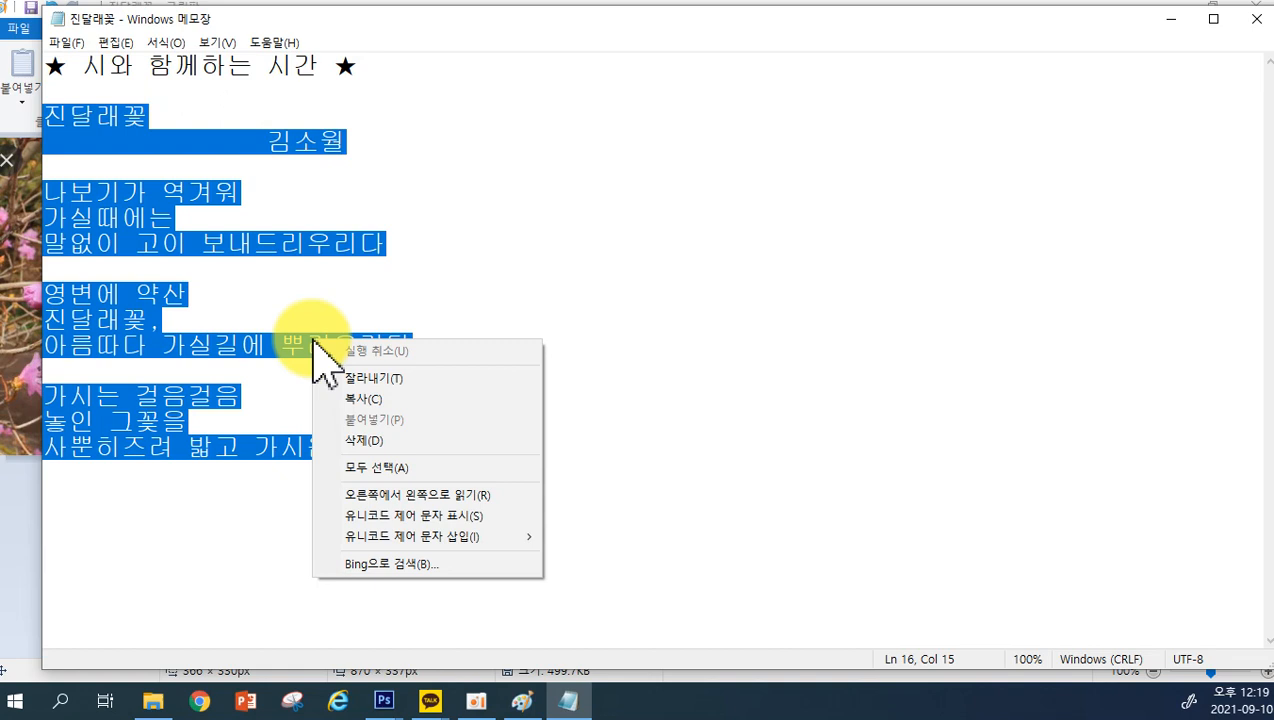
left_click(336, 398)
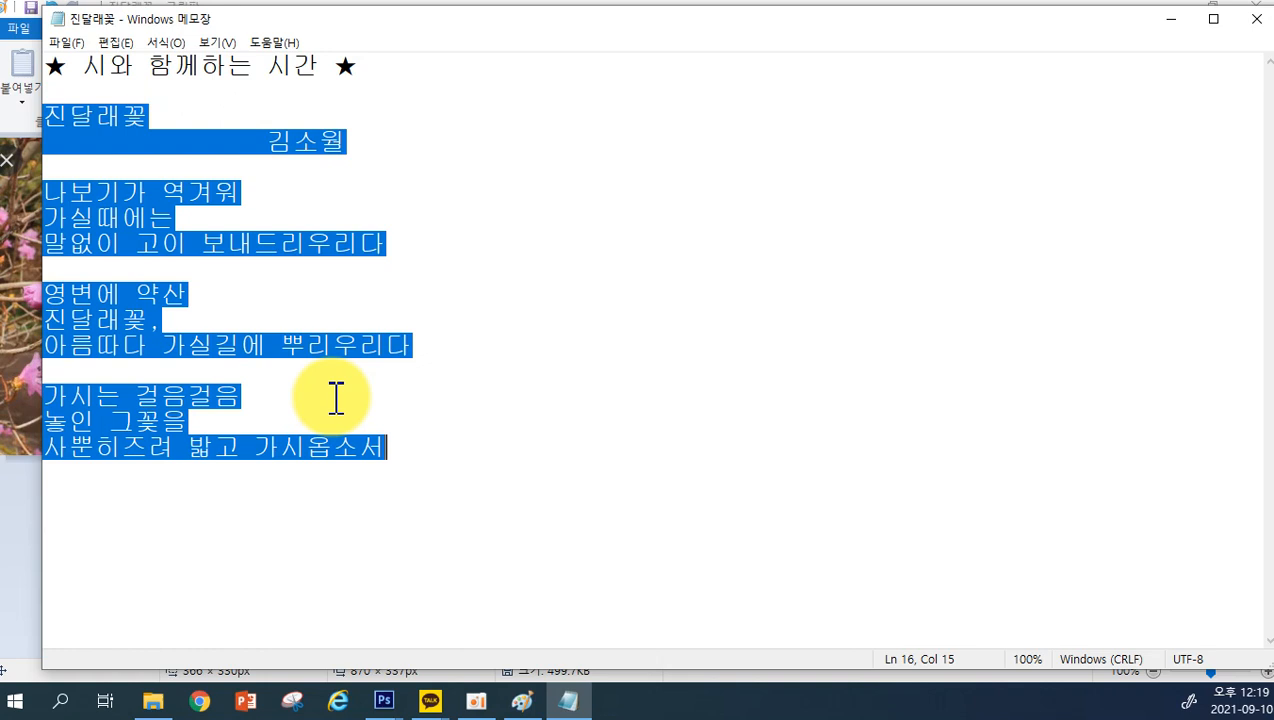
left_click(1257, 24)
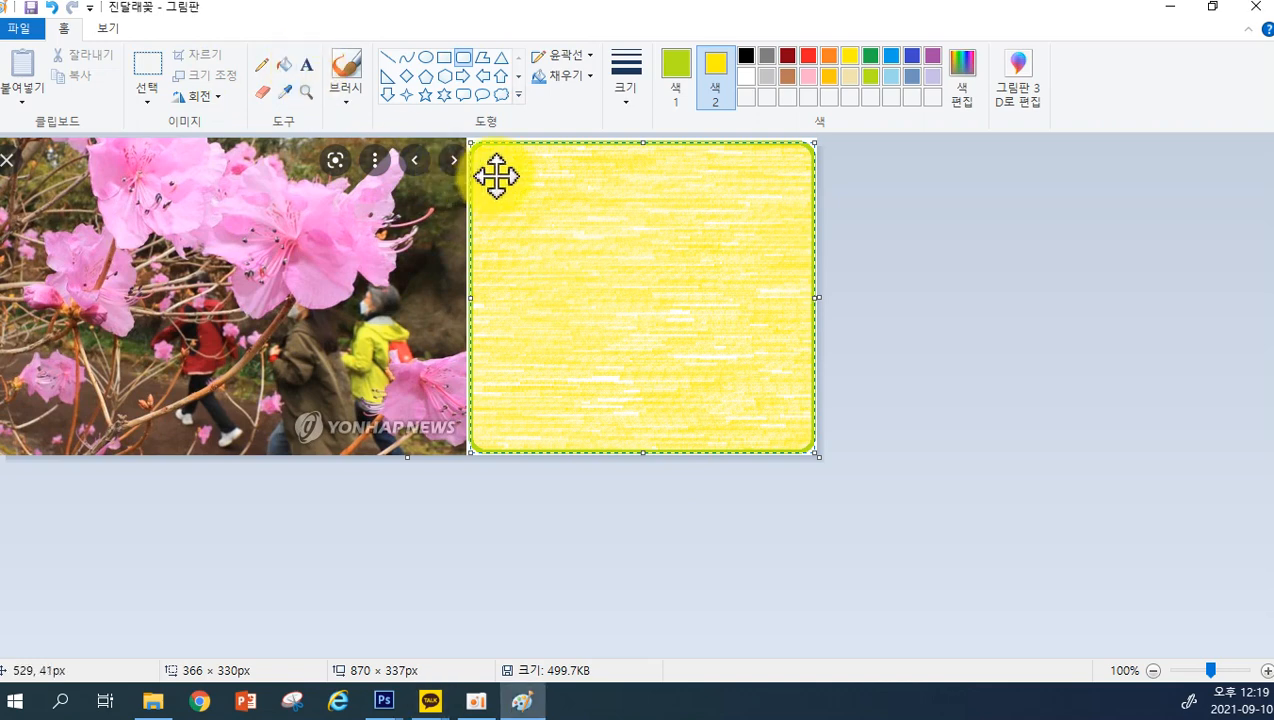
Draw a text box about 341 × 317 px inside the yellow panel, with font size 10 and black text (색 1)
left_click(307, 64)
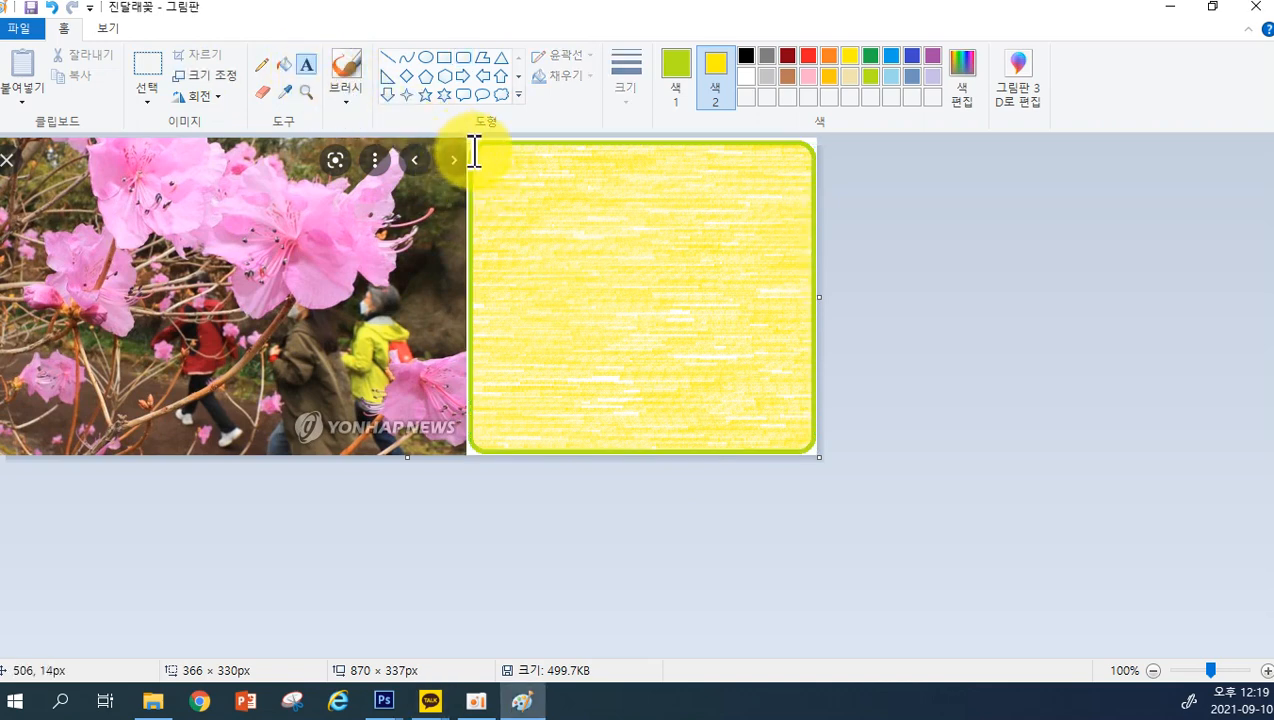
mouse_move(481, 147)
left_mouse_down()
mouse_move(719, 304)
mouse_move(805, 446)
left_mouse_up()
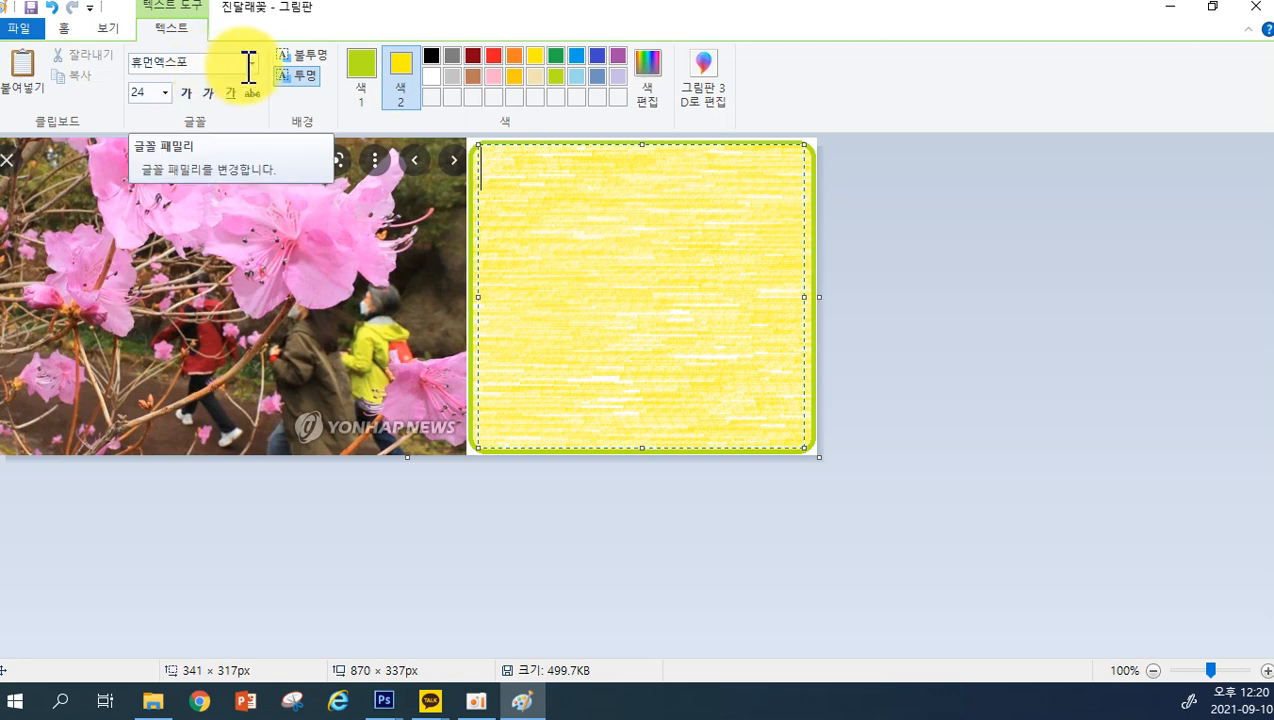
left_click(165, 93)
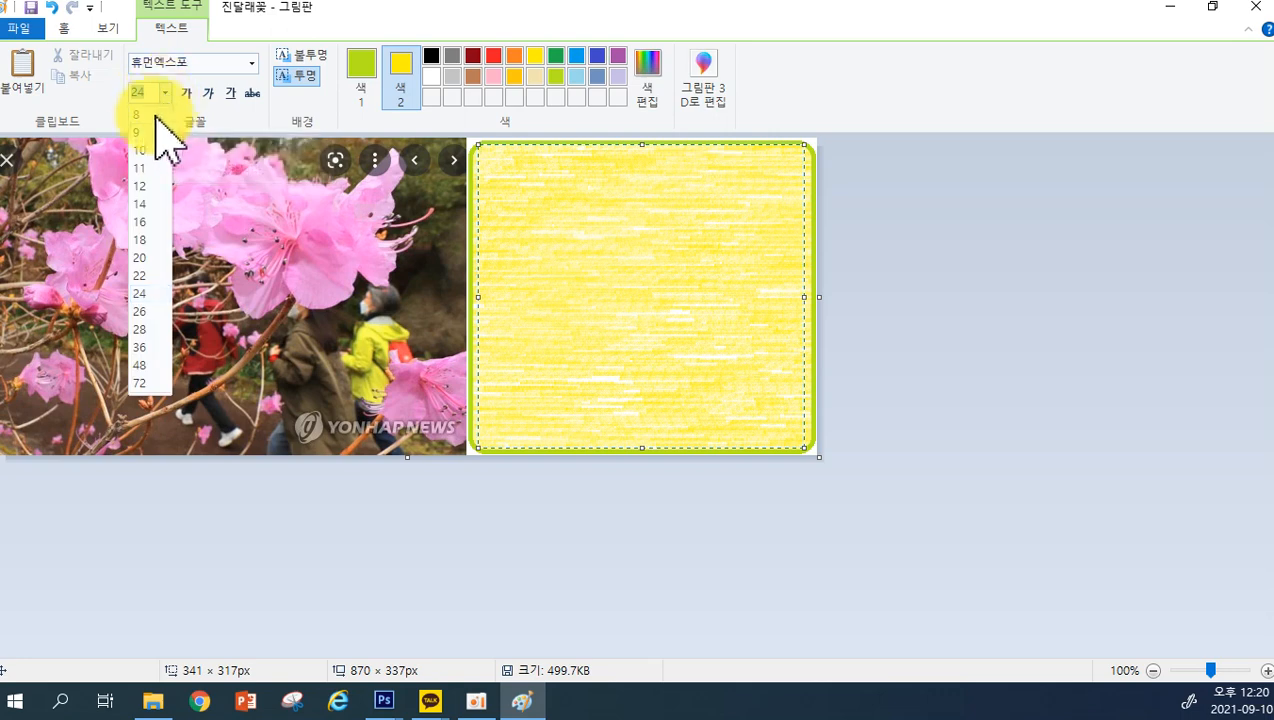
left_click(139, 150)
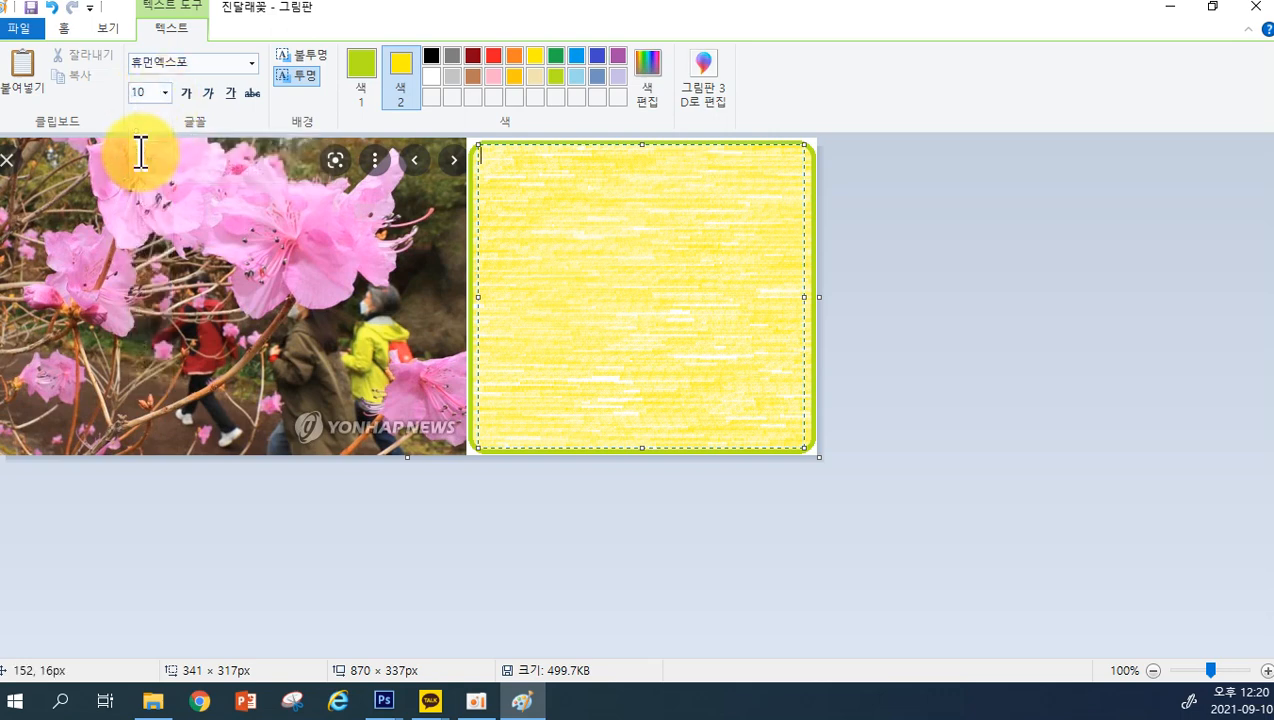
left_click(358, 74)
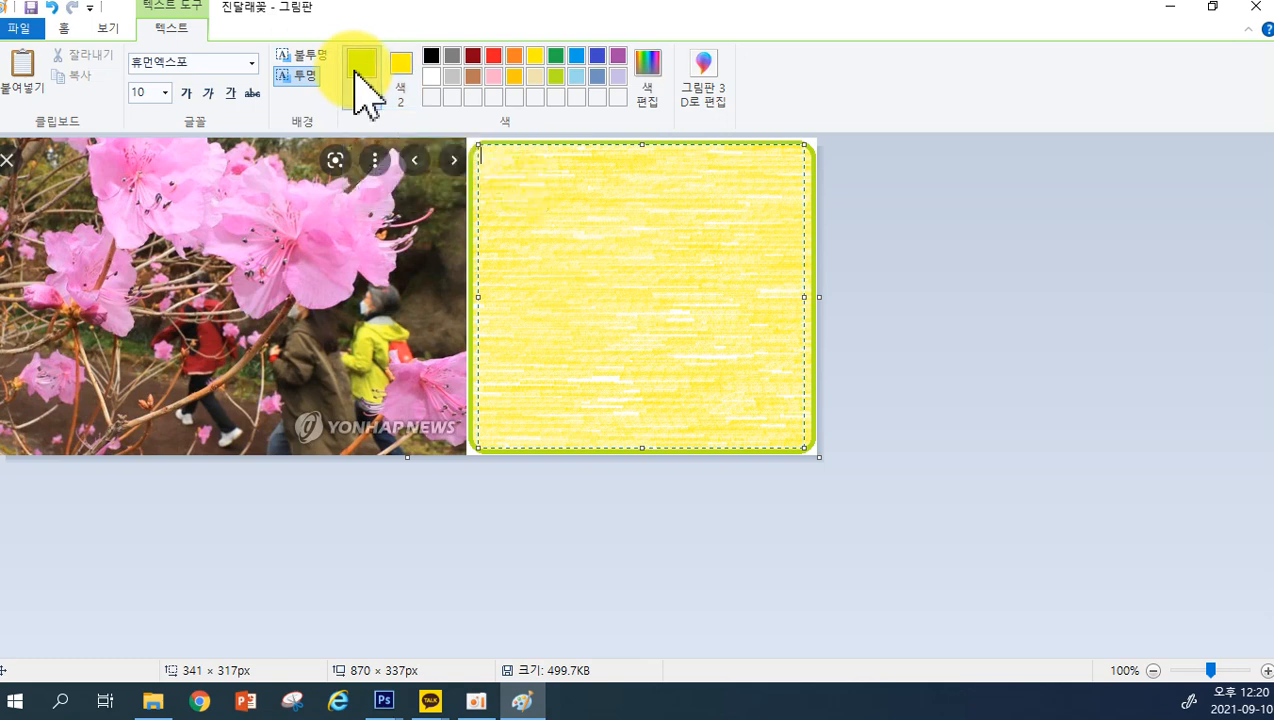
left_click(431, 57)
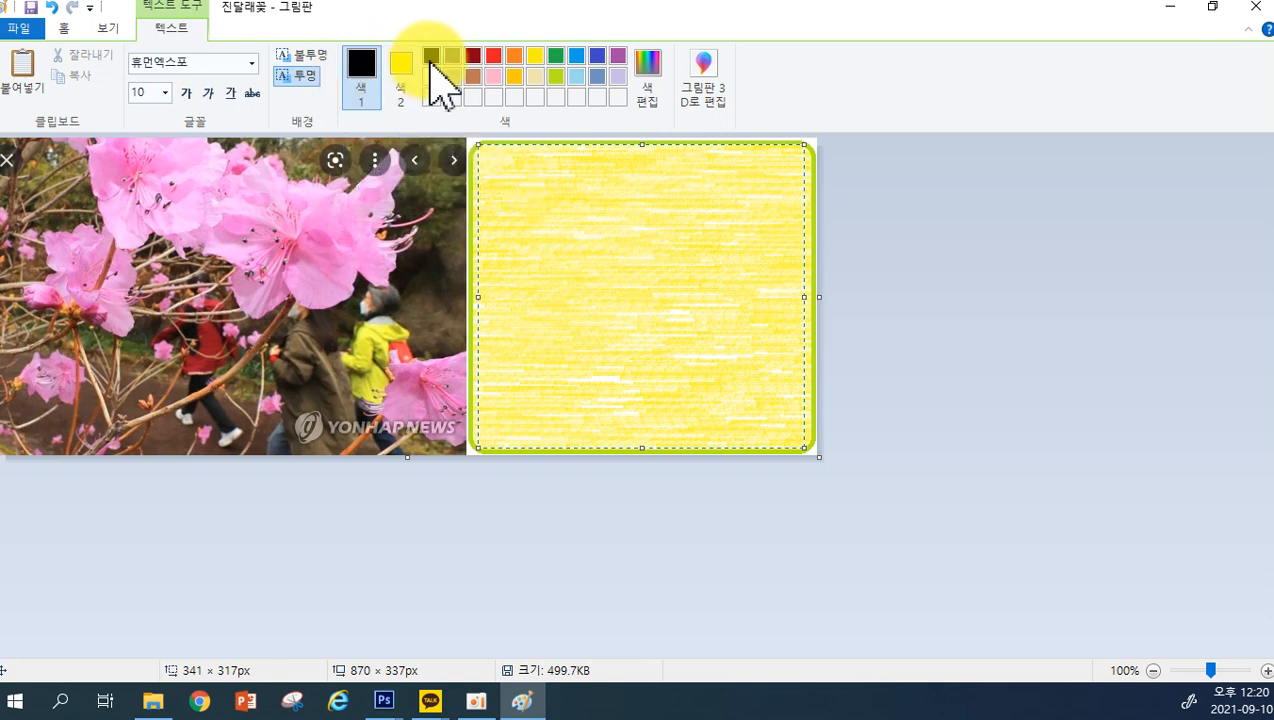
Paste the copied poem into the text box, inset its upper-left corner slightly from the panel border, and commit the text
right_click(505, 184)
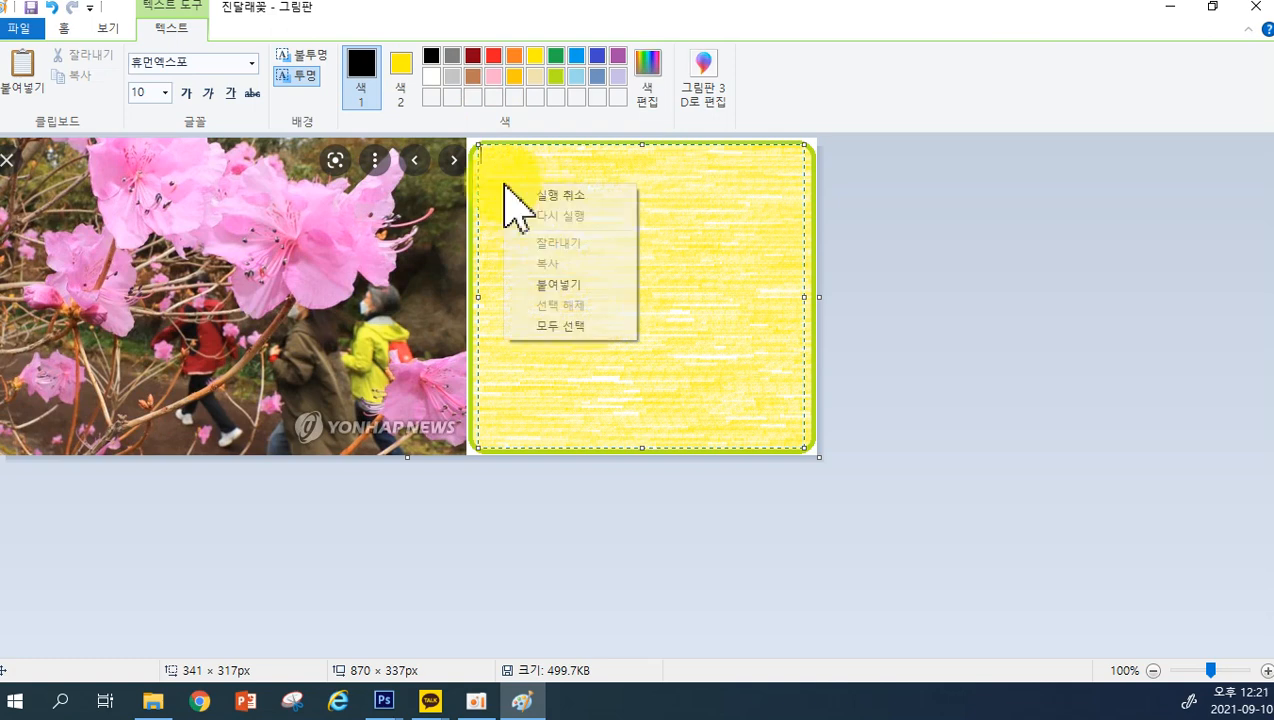
left_click(548, 287)
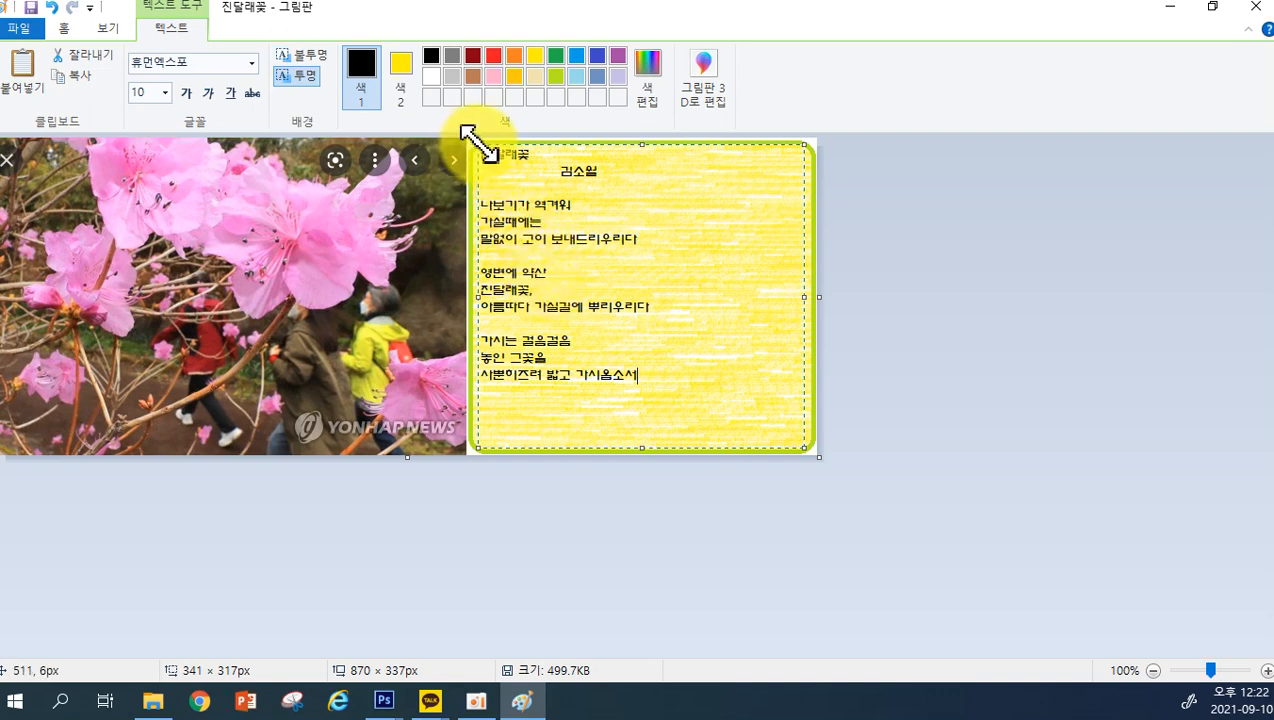
left_click_drag(481, 146, 487, 155)
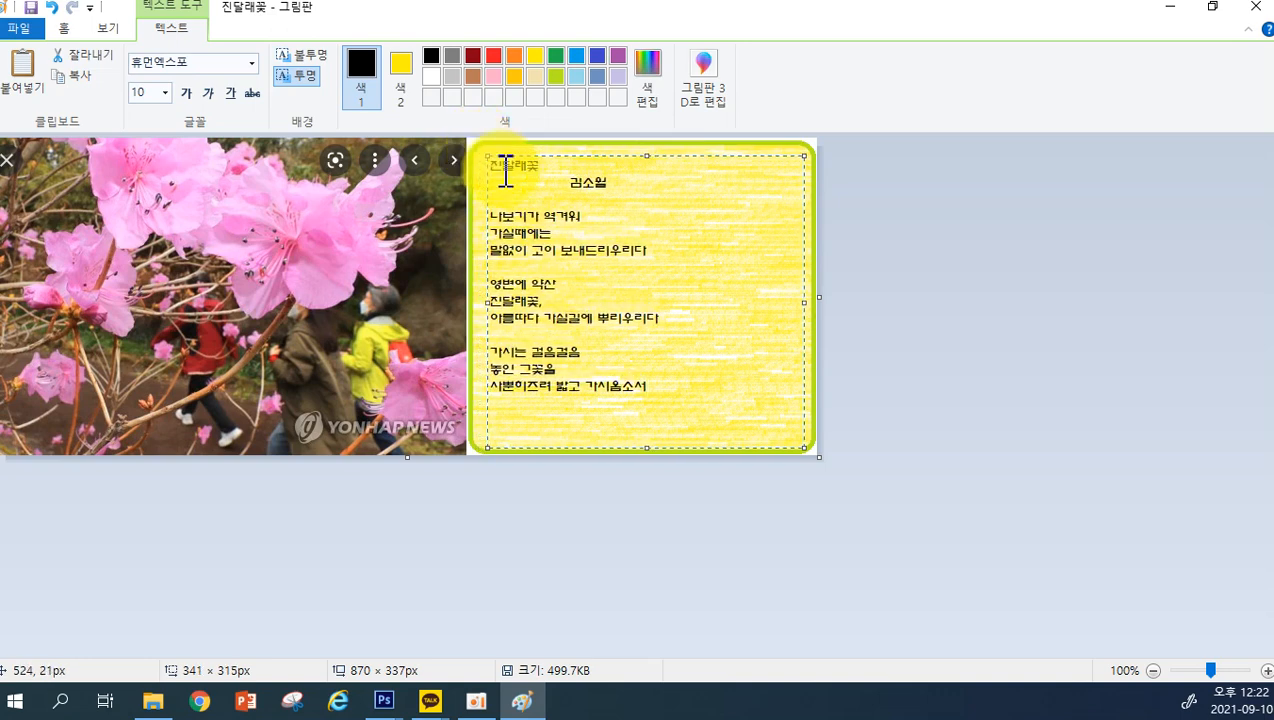
left_click_drag(487, 445, 488, 450)
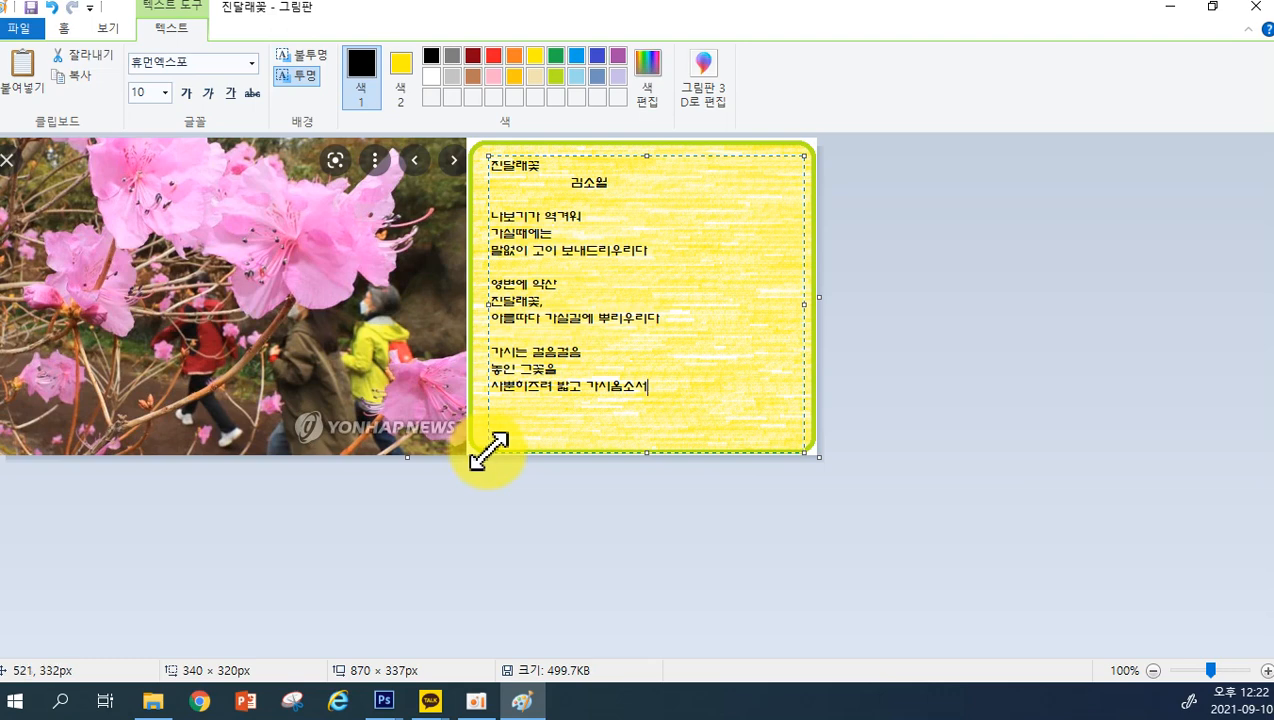
left_click(398, 343)
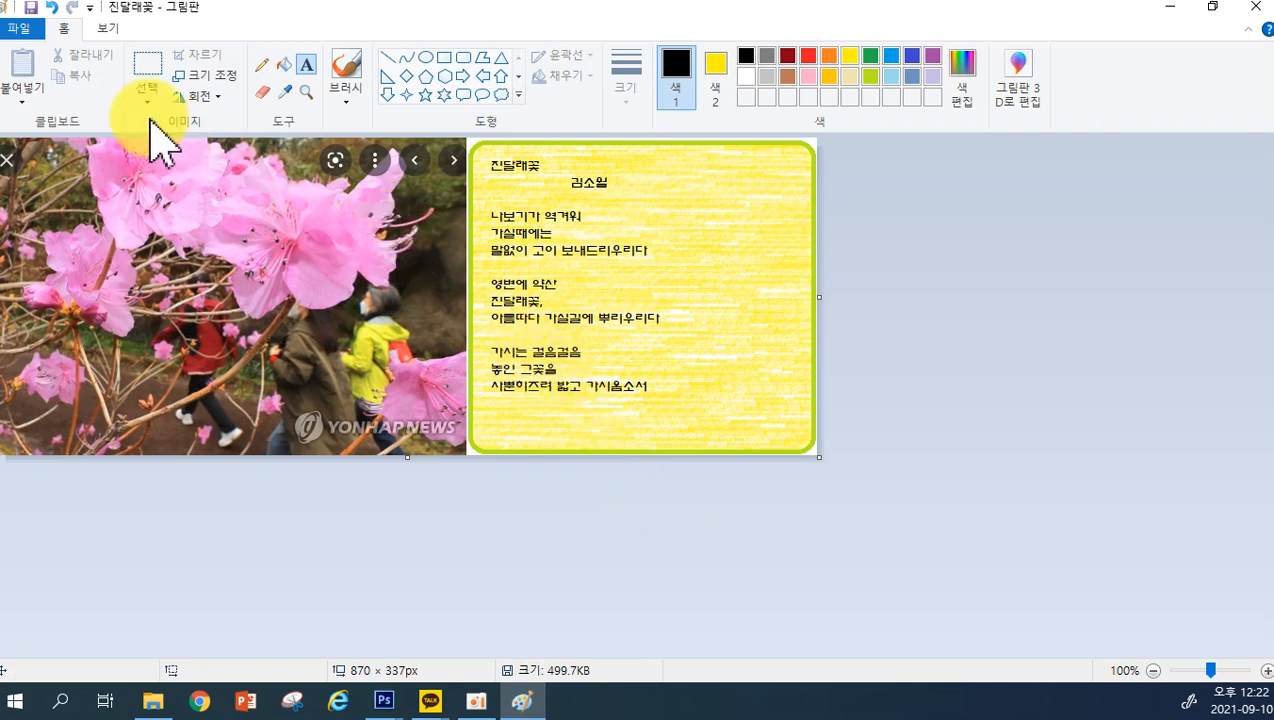
Save the picture under the new name 진달래엽서 as a PNG in the current folder
left_click(30, 26)
mouse_move(58, 195)
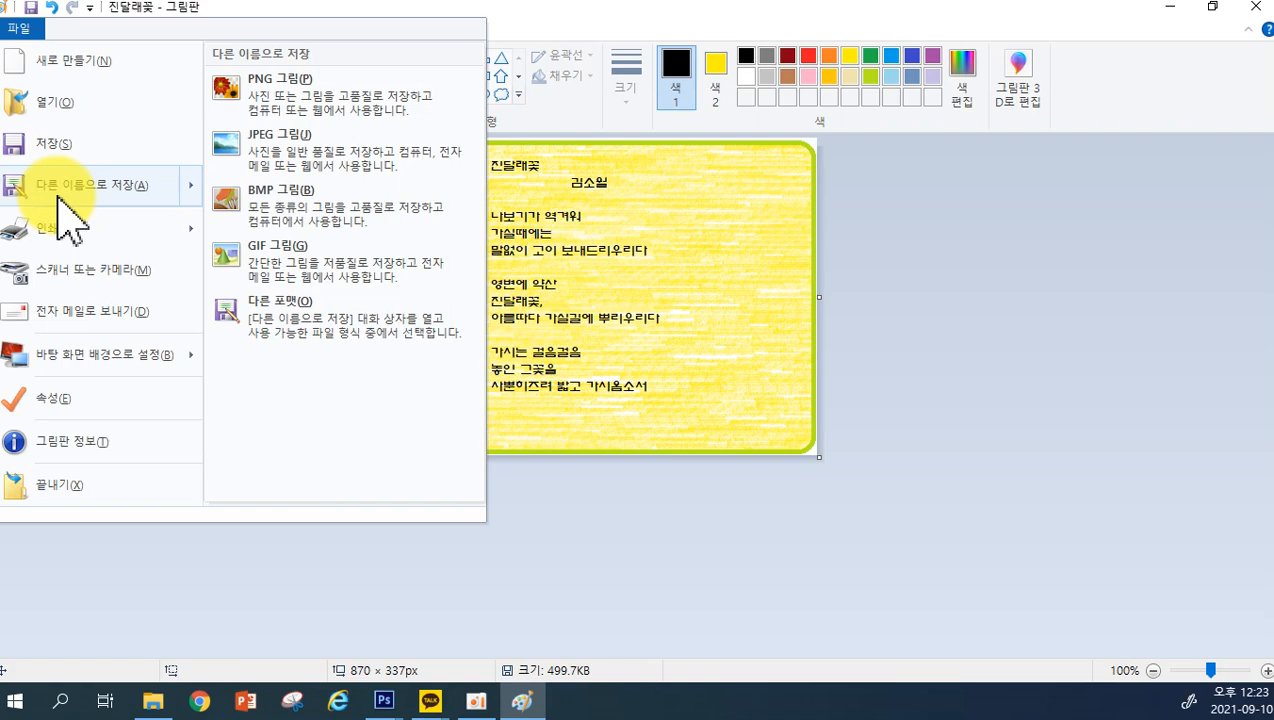
left_click(90, 185)
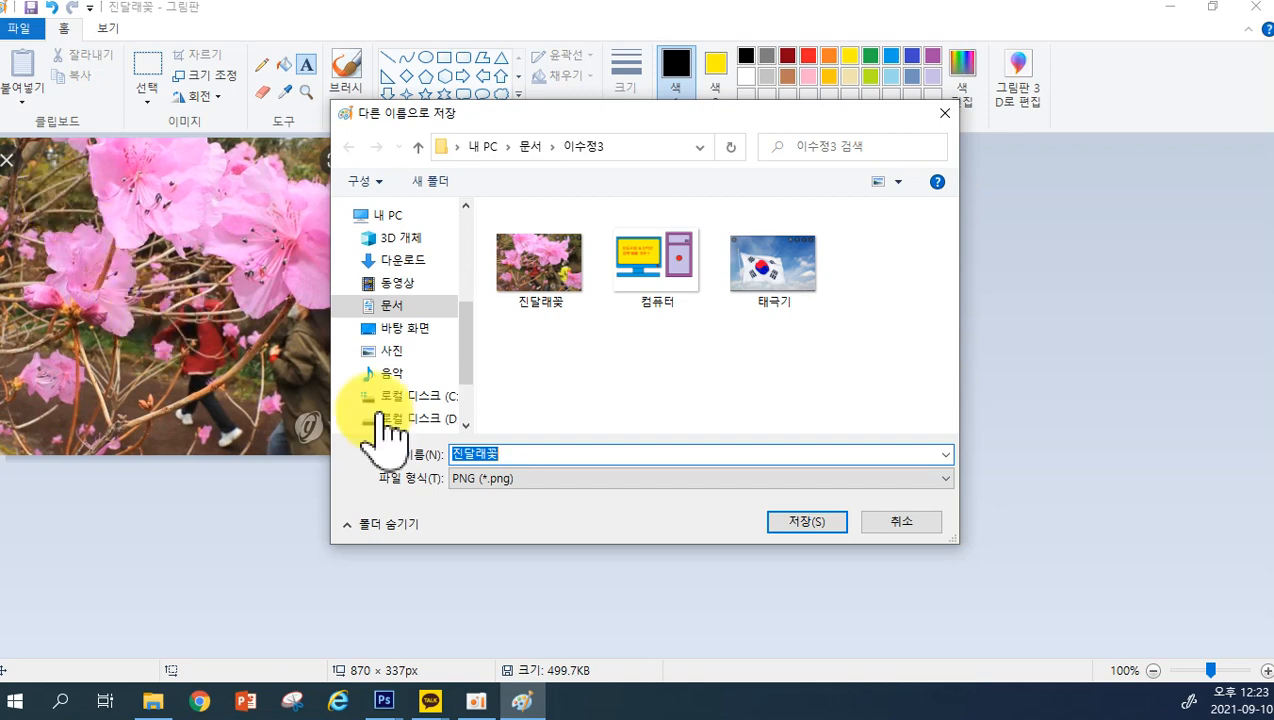
left_click(510, 453)
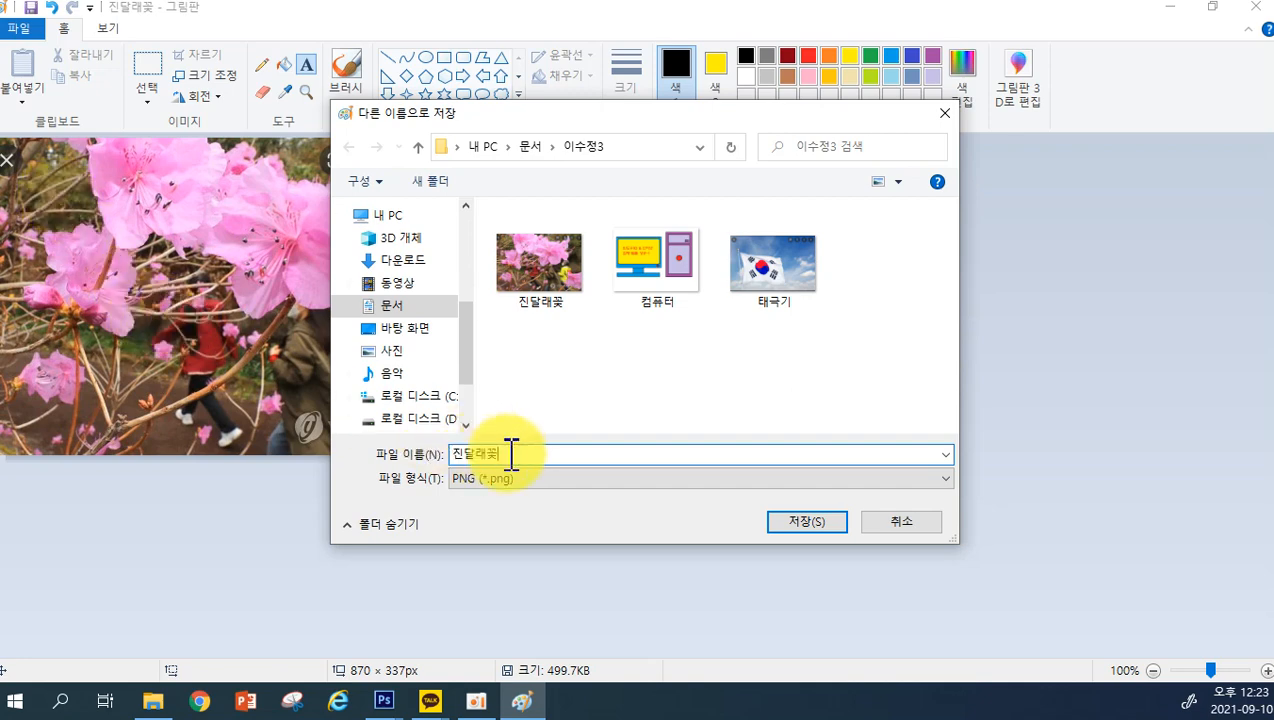
key("BackSpace")
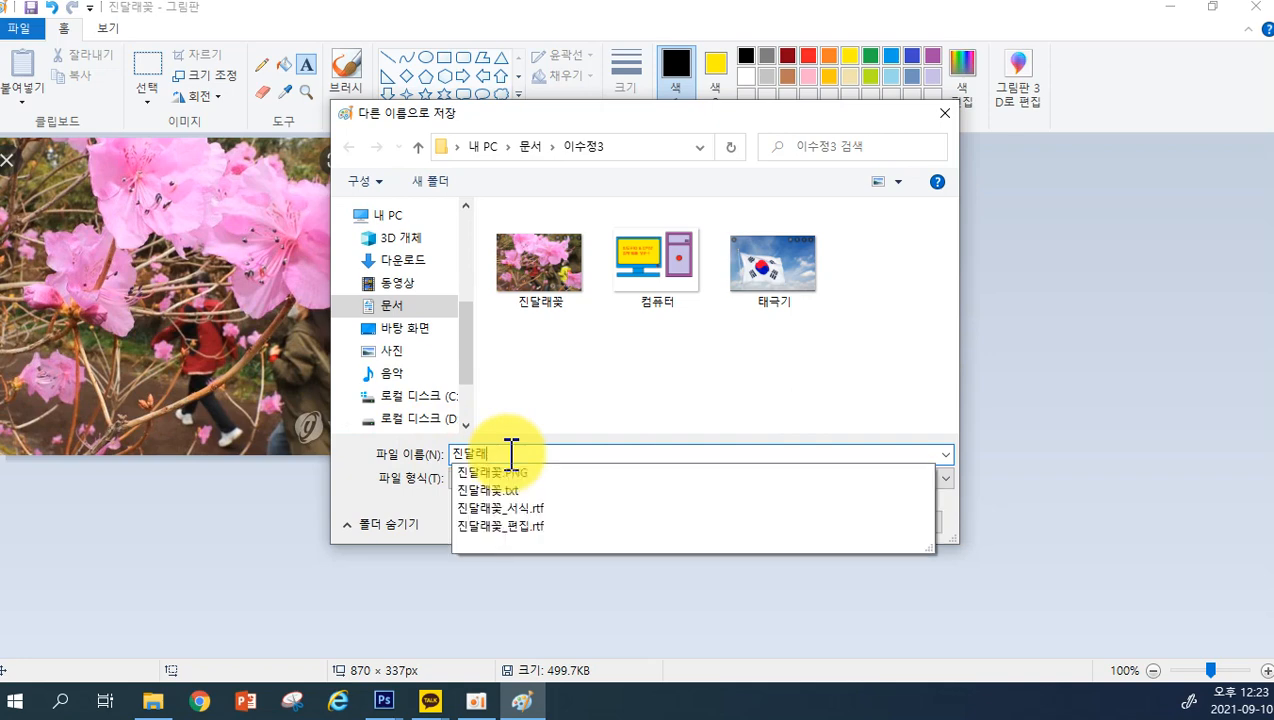
type("엽서")
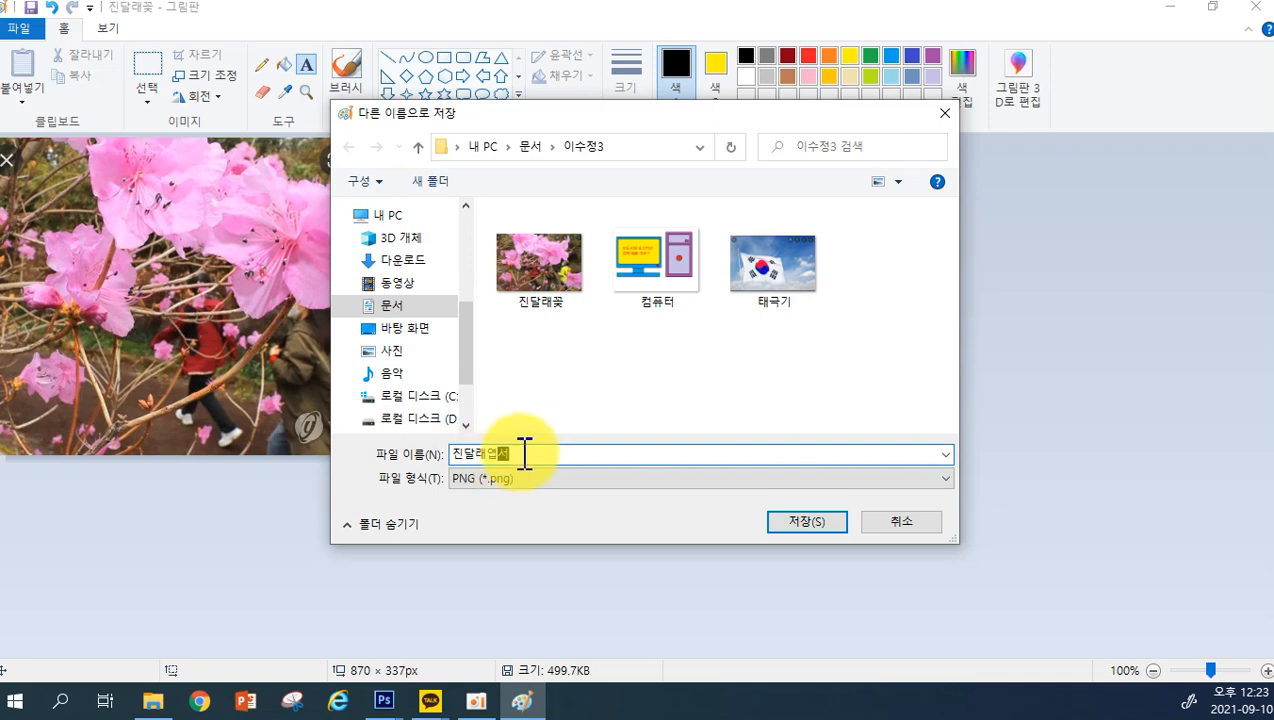
left_click(808, 522)
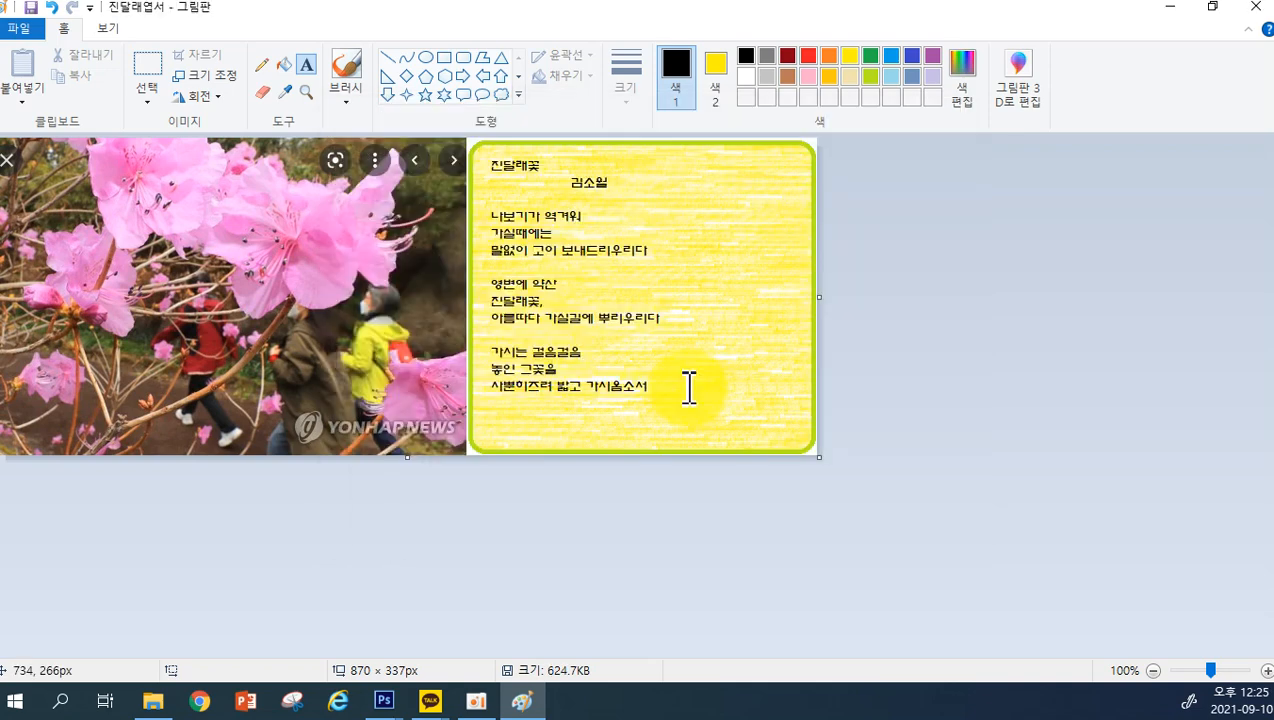
Close 그림판 and open the personal folder numbered 3 under 문서 in File Explorer
left_click(1258, 10)
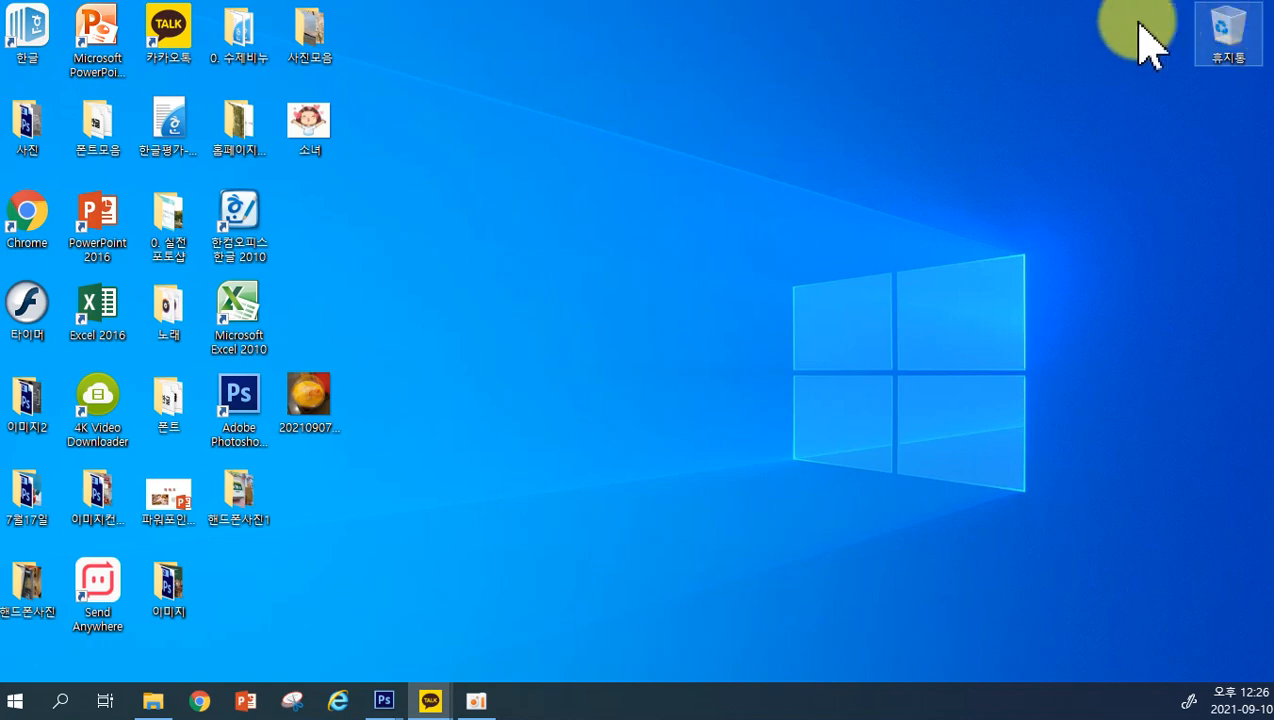
left_click(12, 703)
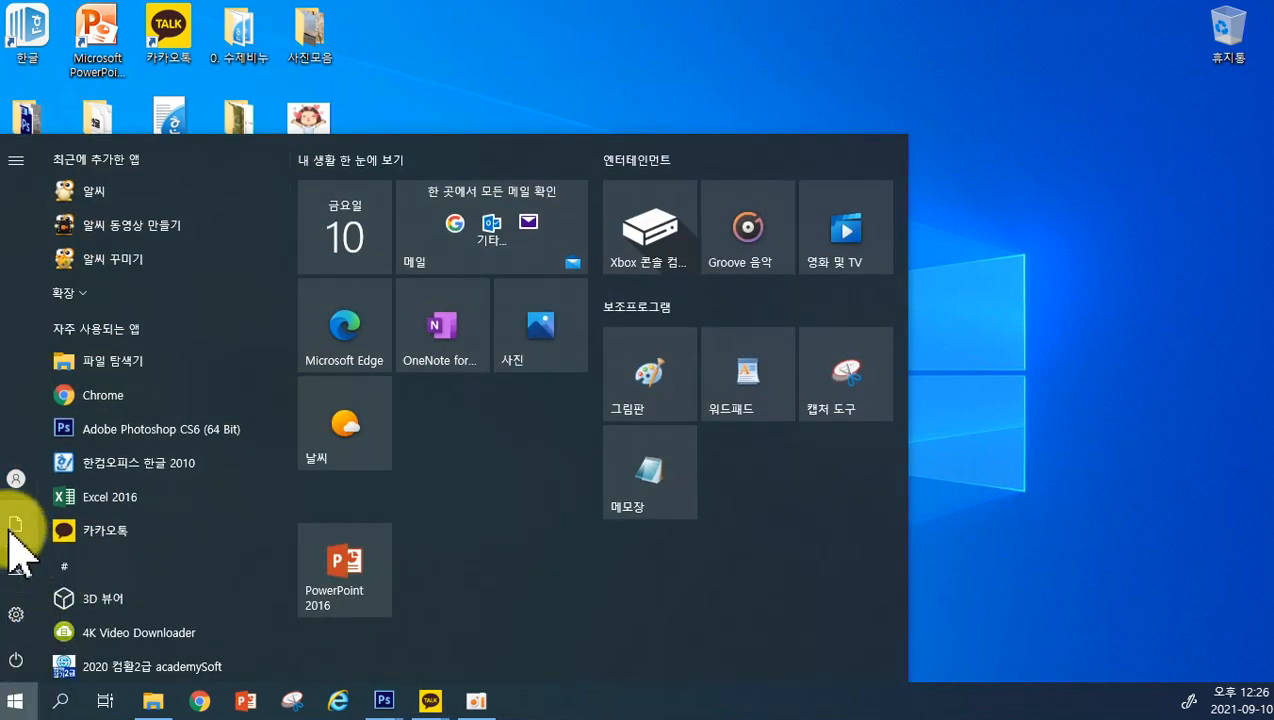
mouse_move(20, 530)
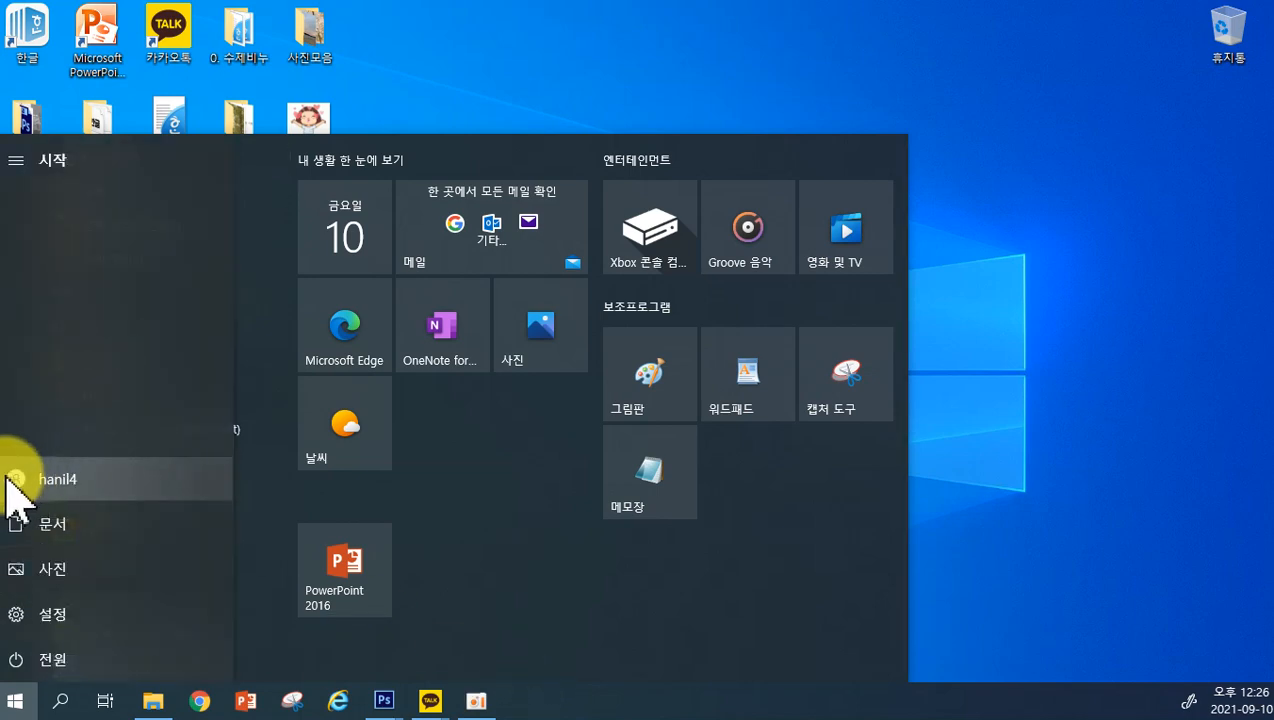
left_click(18, 533)
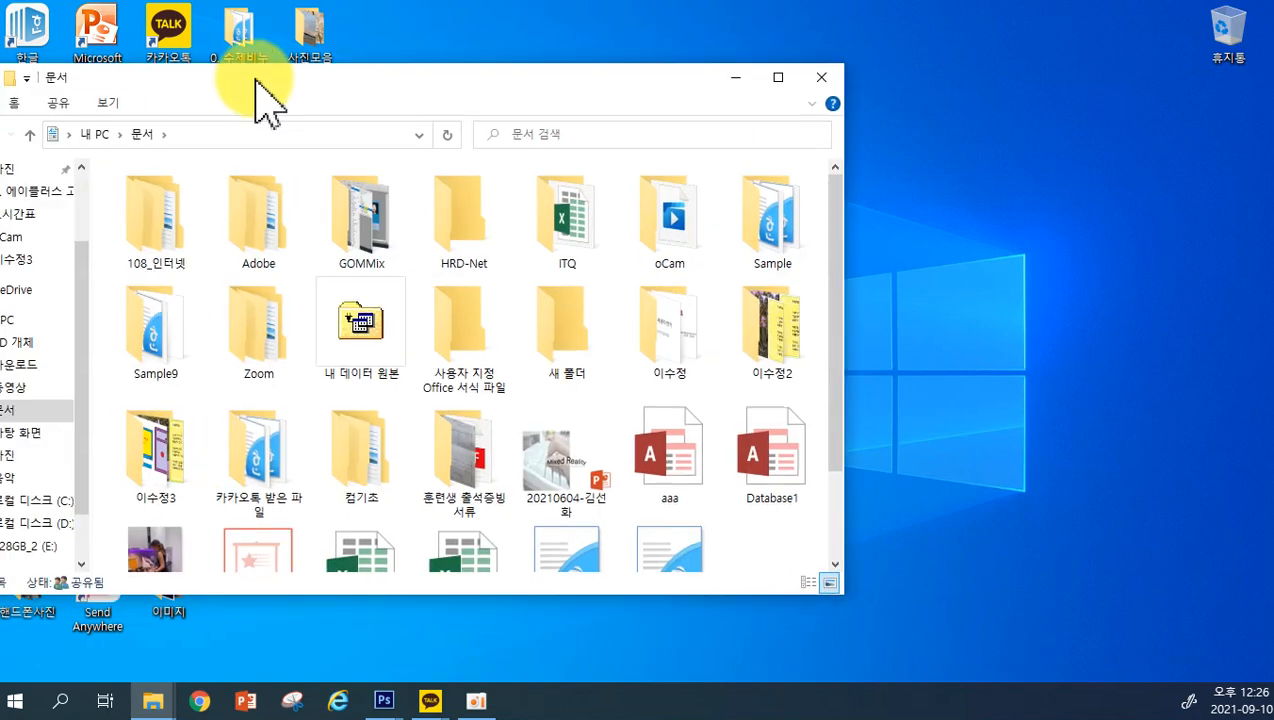
left_click_drag(254, 80, 564, 69)
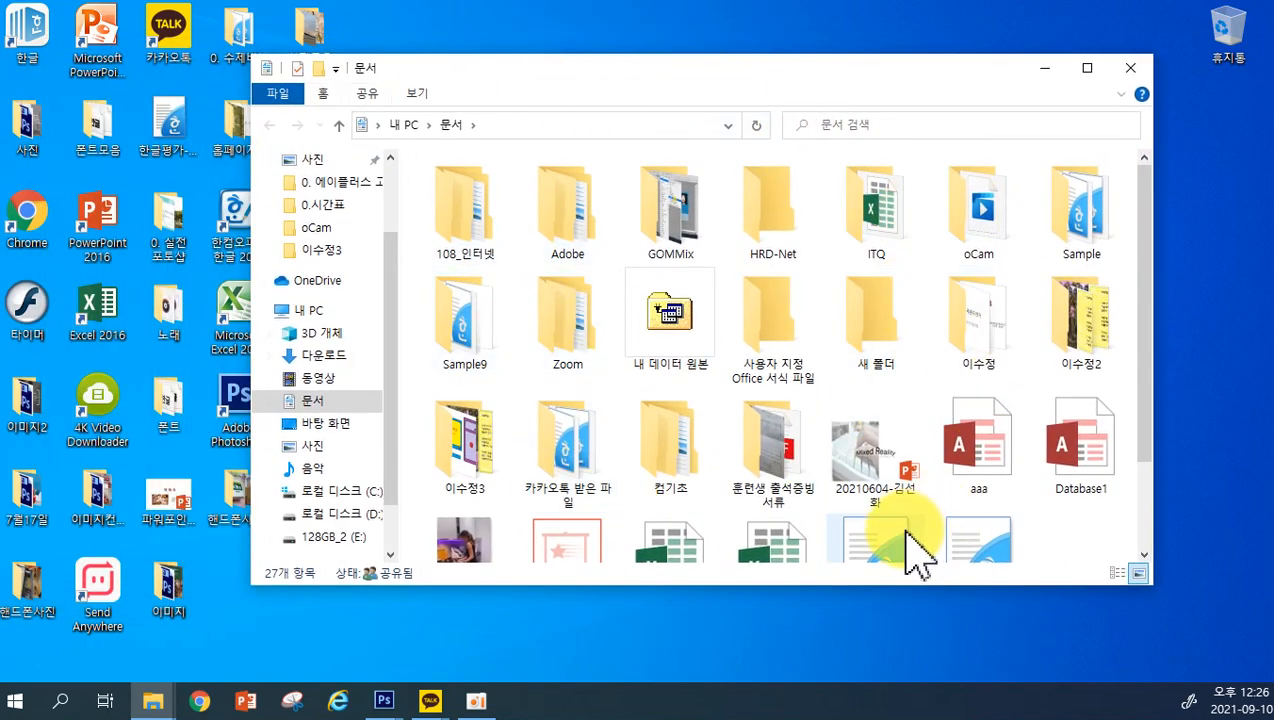
double_click(455, 443)
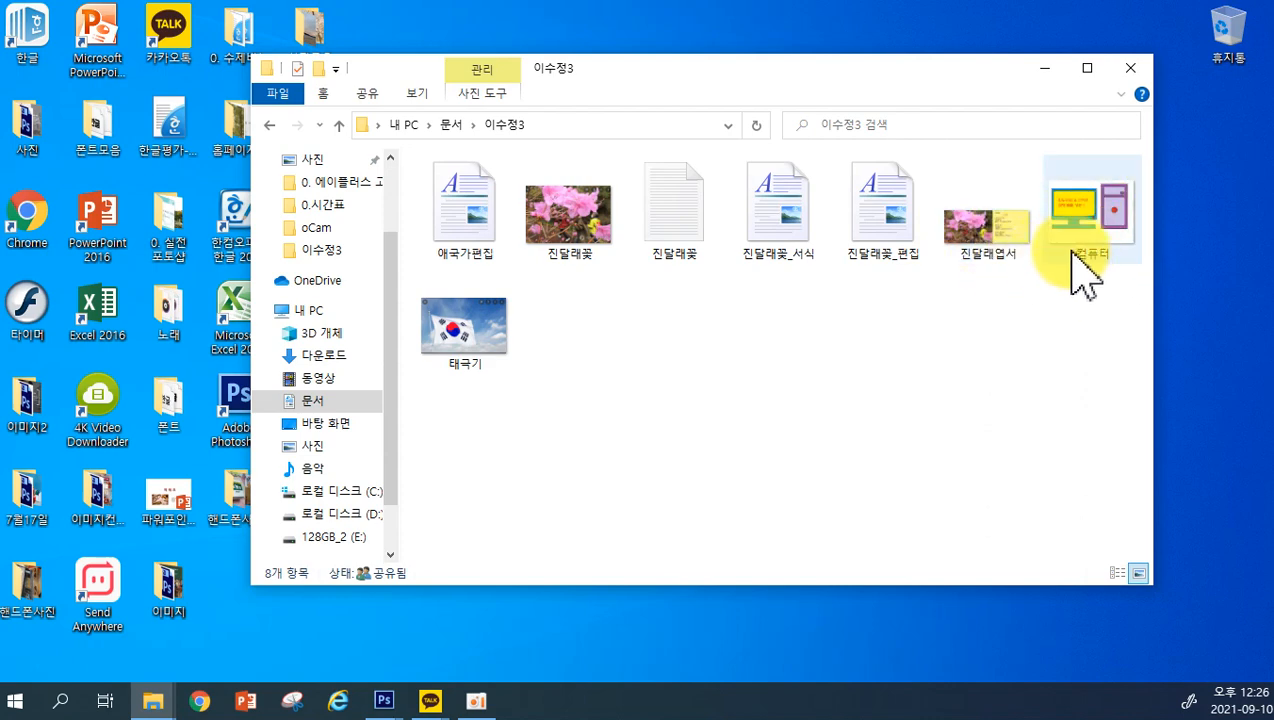
View the 진달래엽서 image in 알씨, declining to make it the default image viewer, and close the viewer
mouse_move(997, 260)
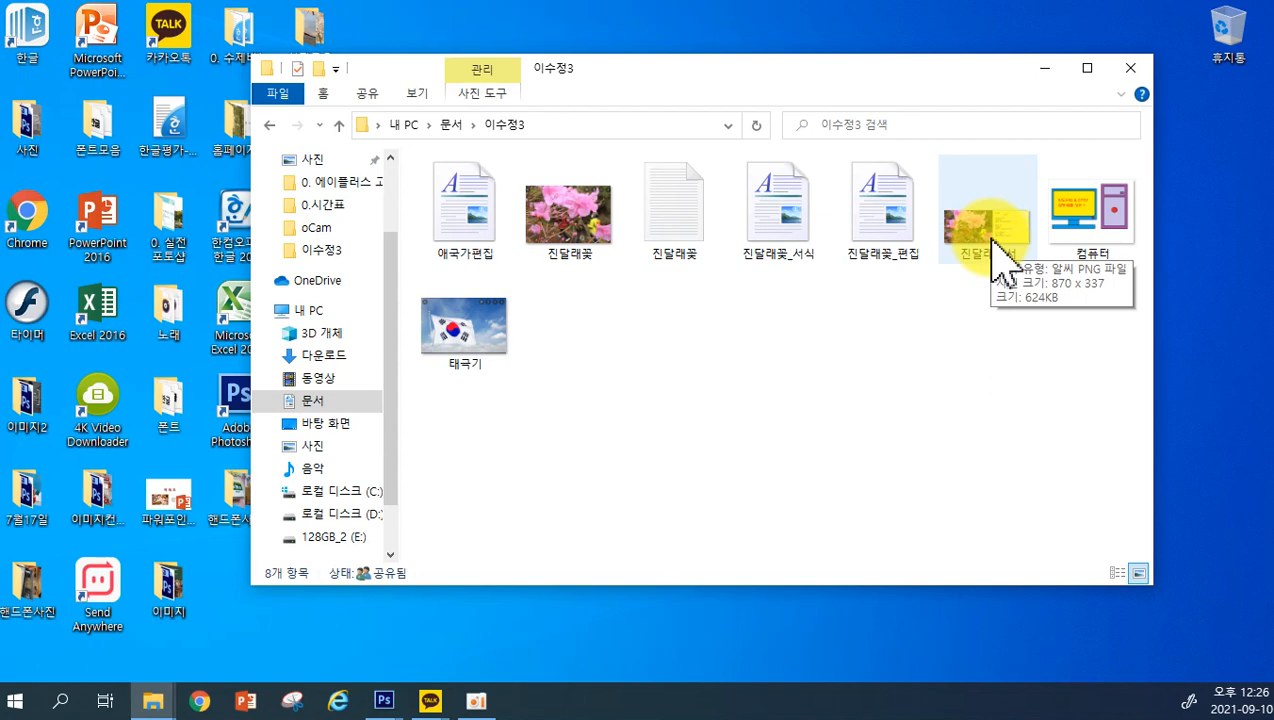
left_click(997, 260)
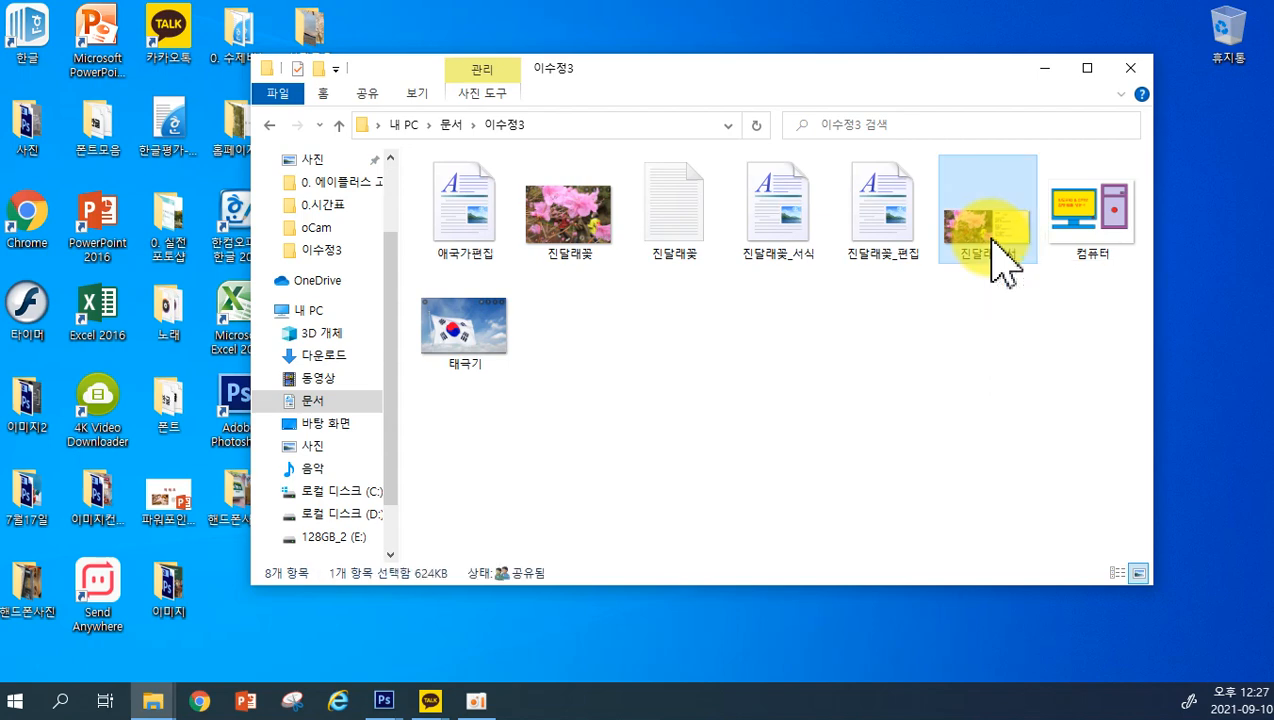
double_click(994, 242)
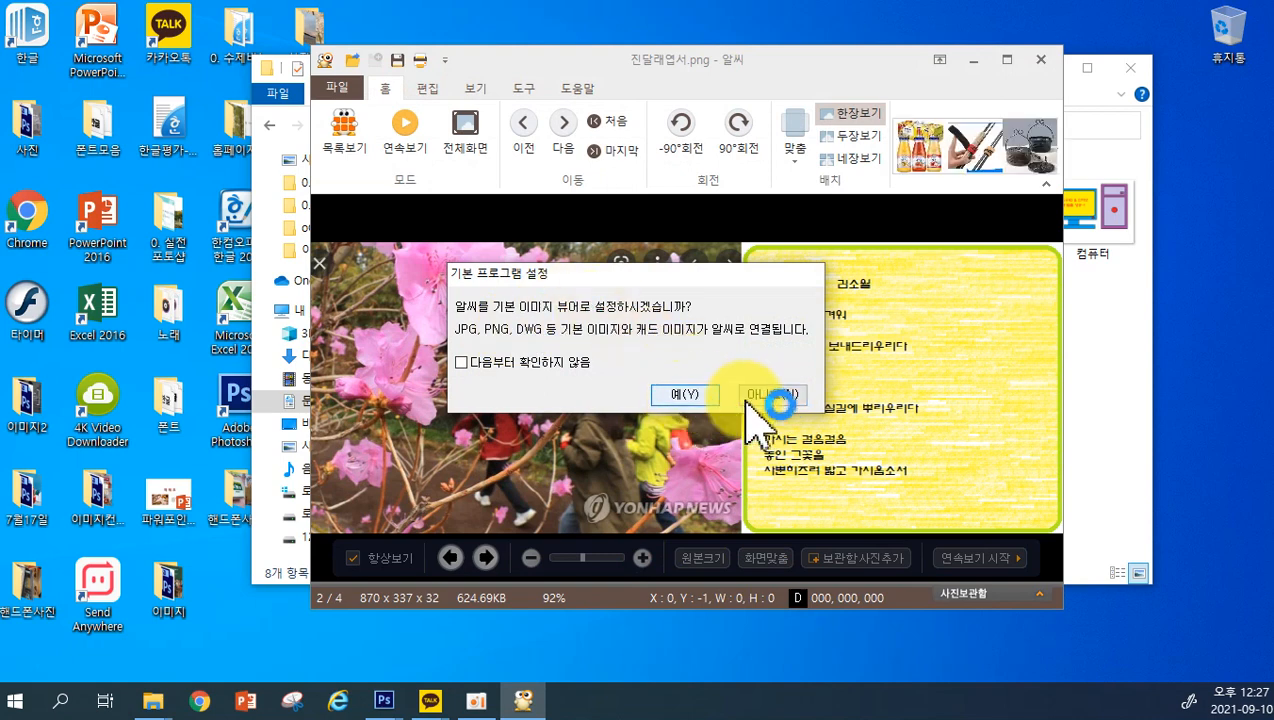
left_click(772, 396)
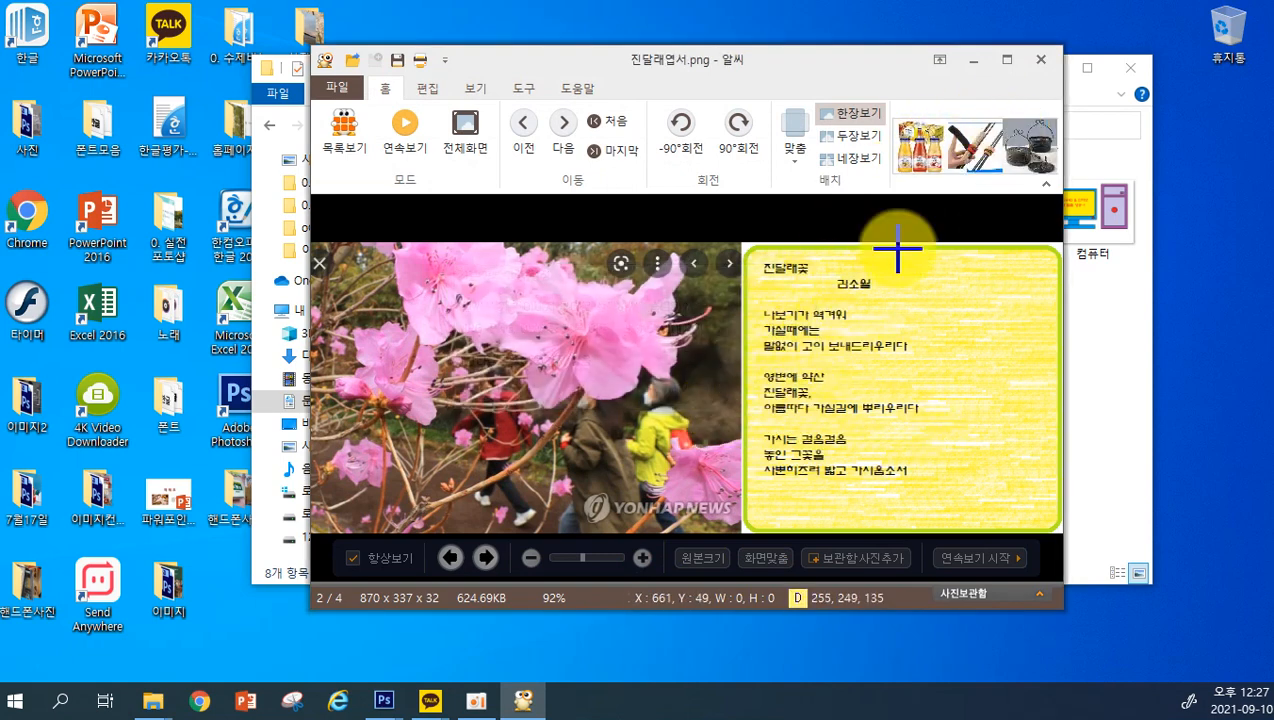
left_click(1041, 59)
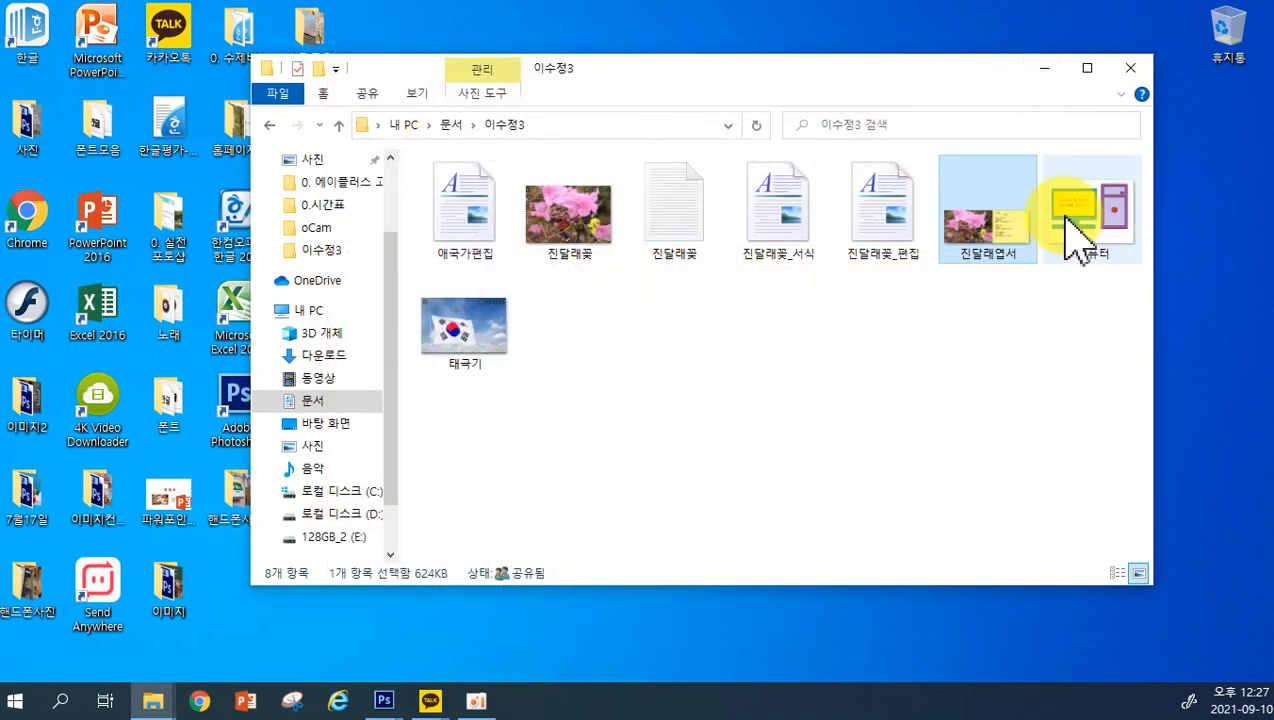
View the 컴퓨터 image in 알씨, declining the default viewer setting, and close the viewer
left_click(1068, 222)
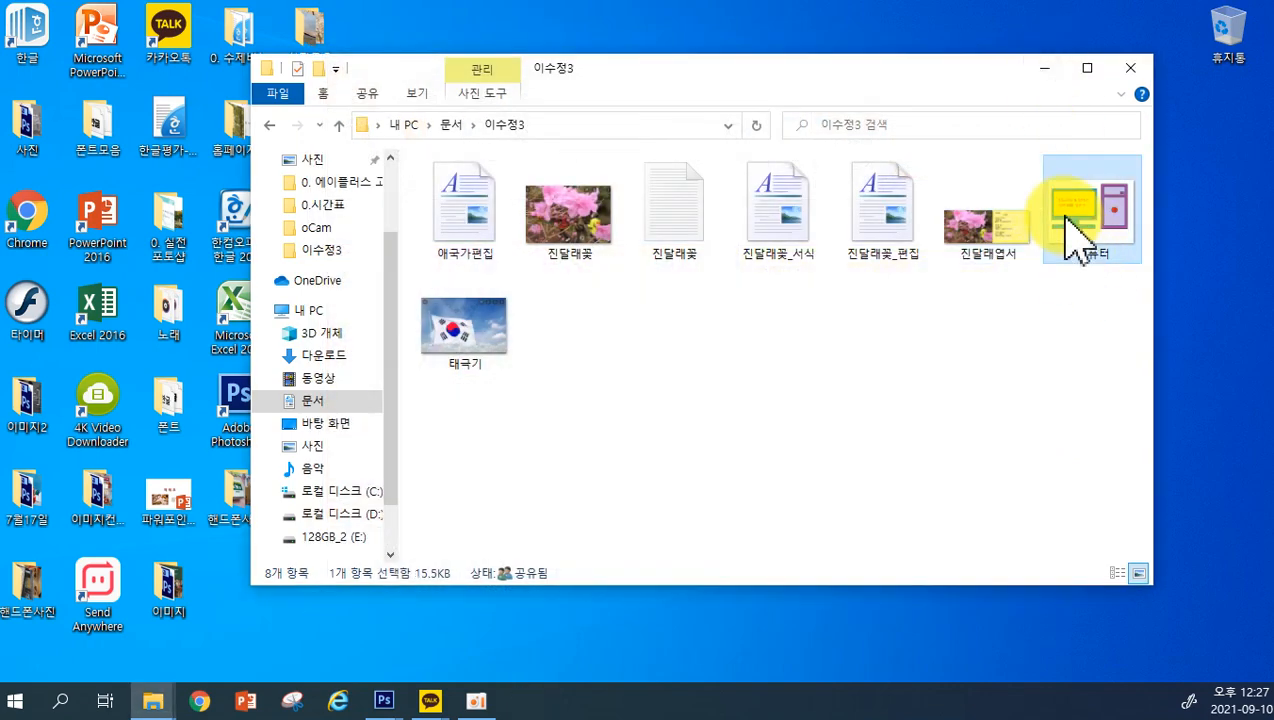
double_click(1078, 238)
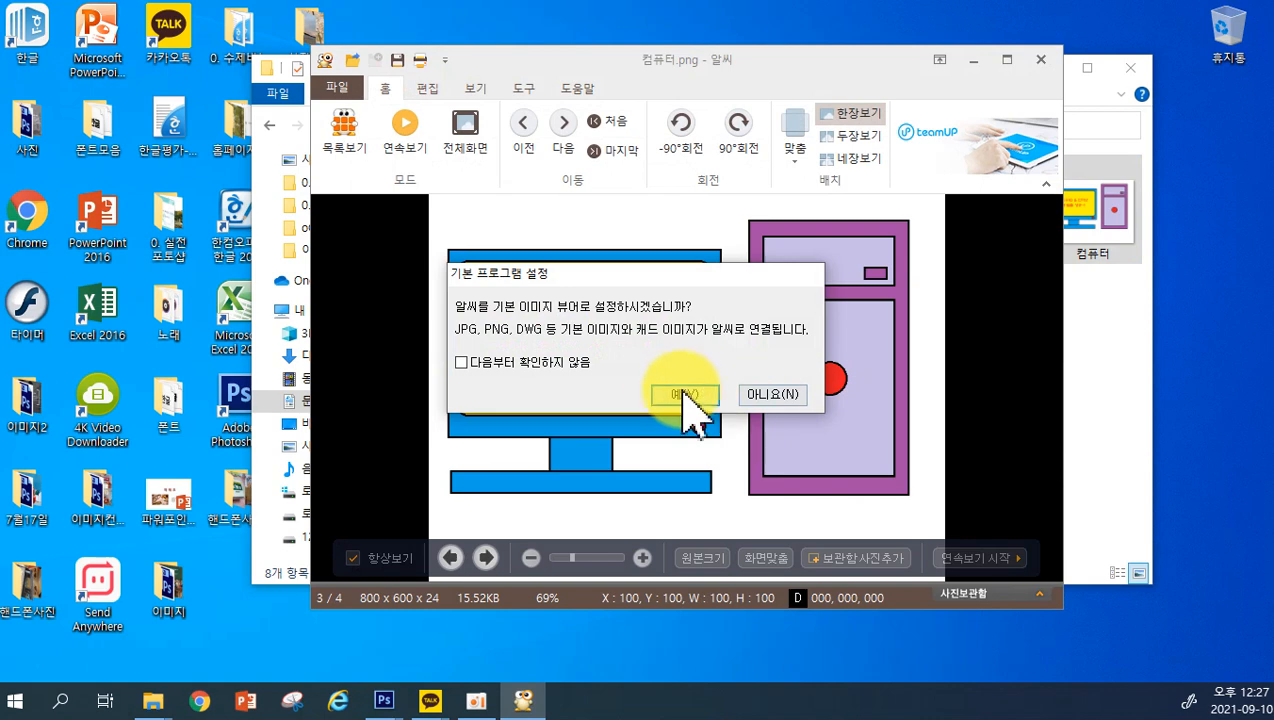
left_click(750, 396)
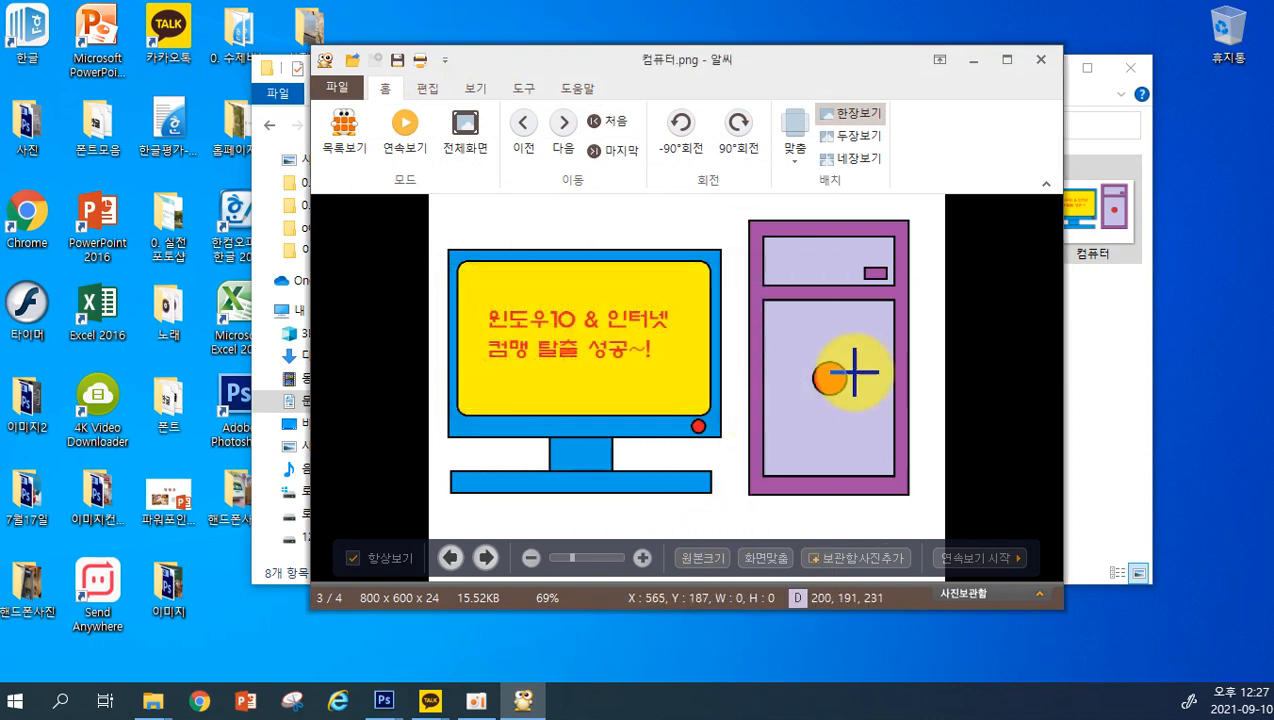
left_click(1042, 62)
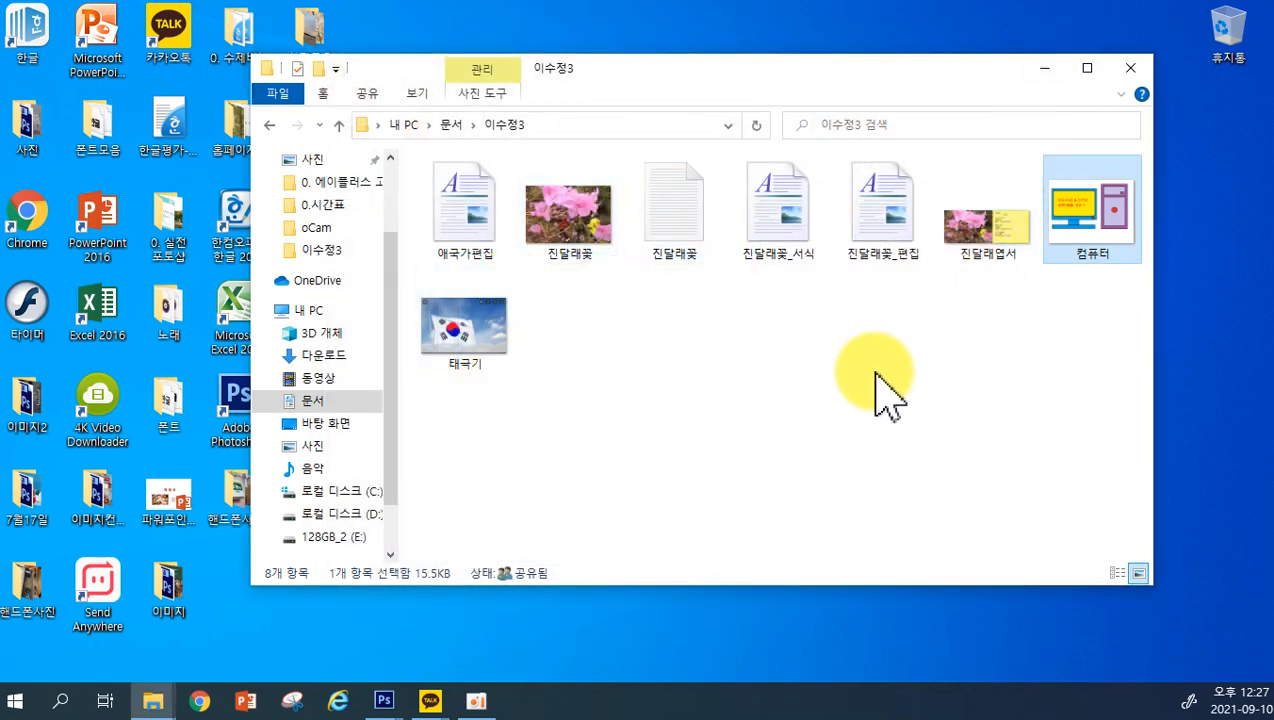
left_click(978, 252)
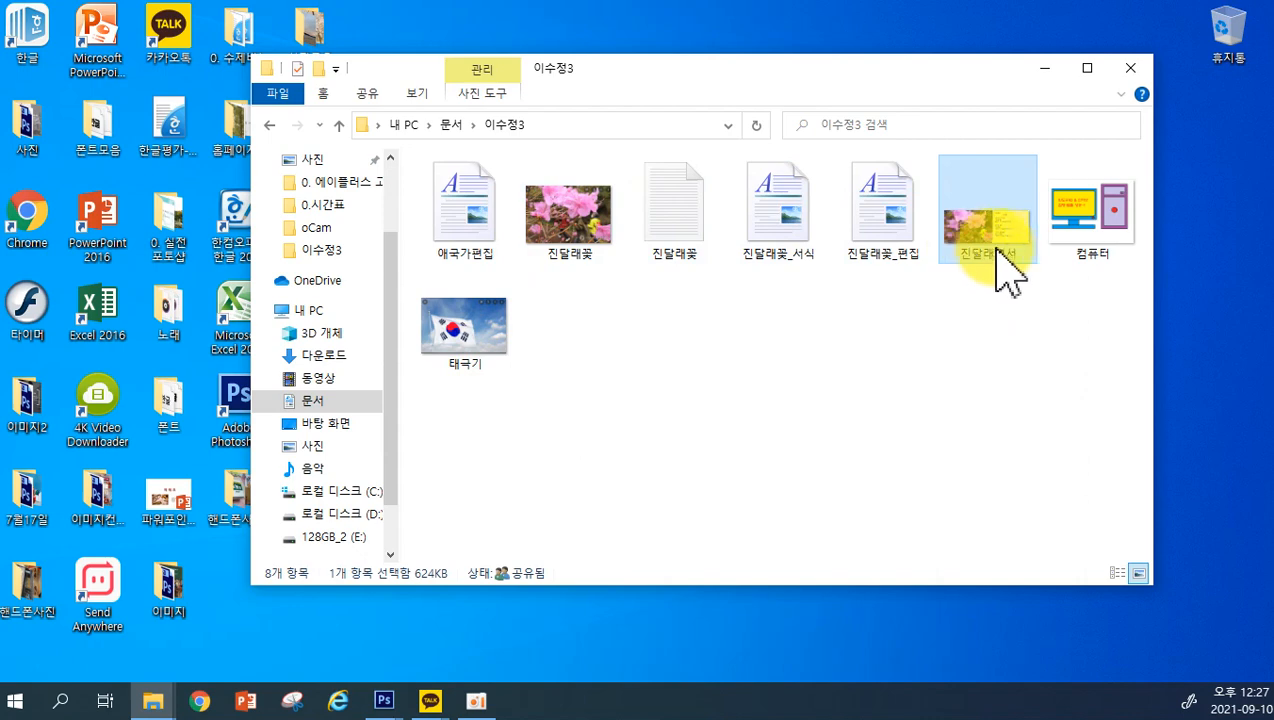
left_click(1080, 265)
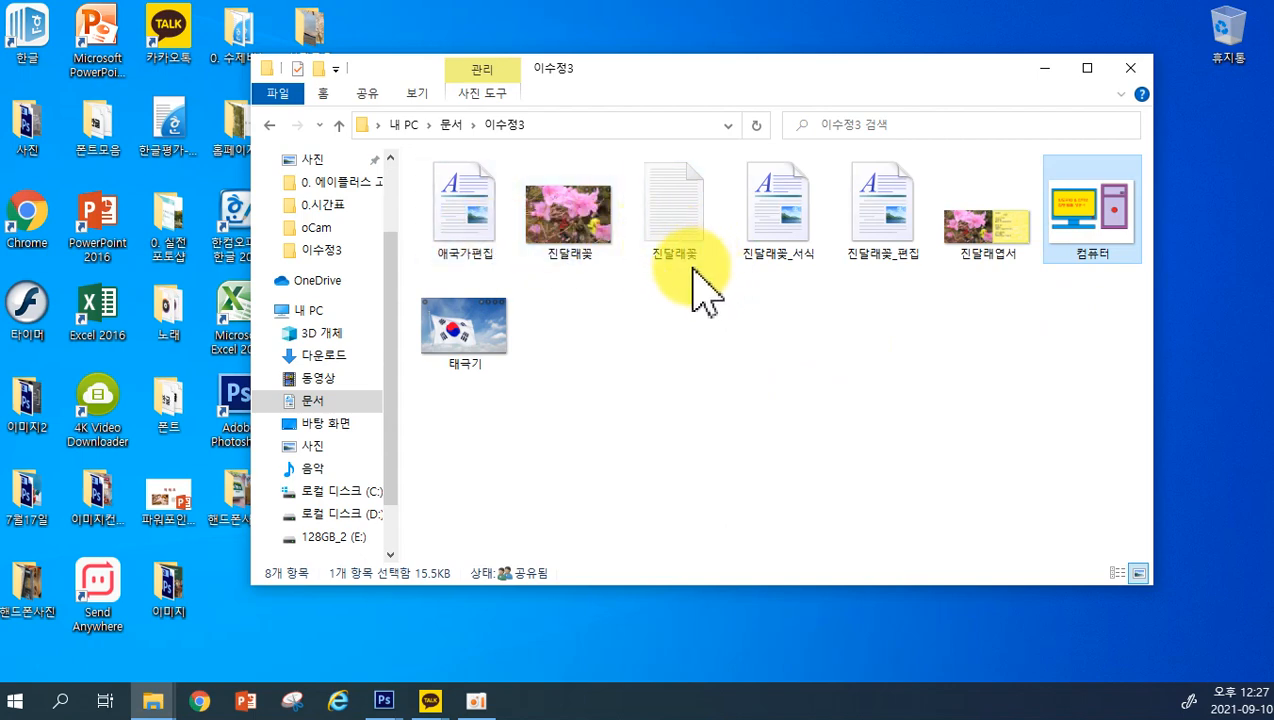
left_click(688, 250)
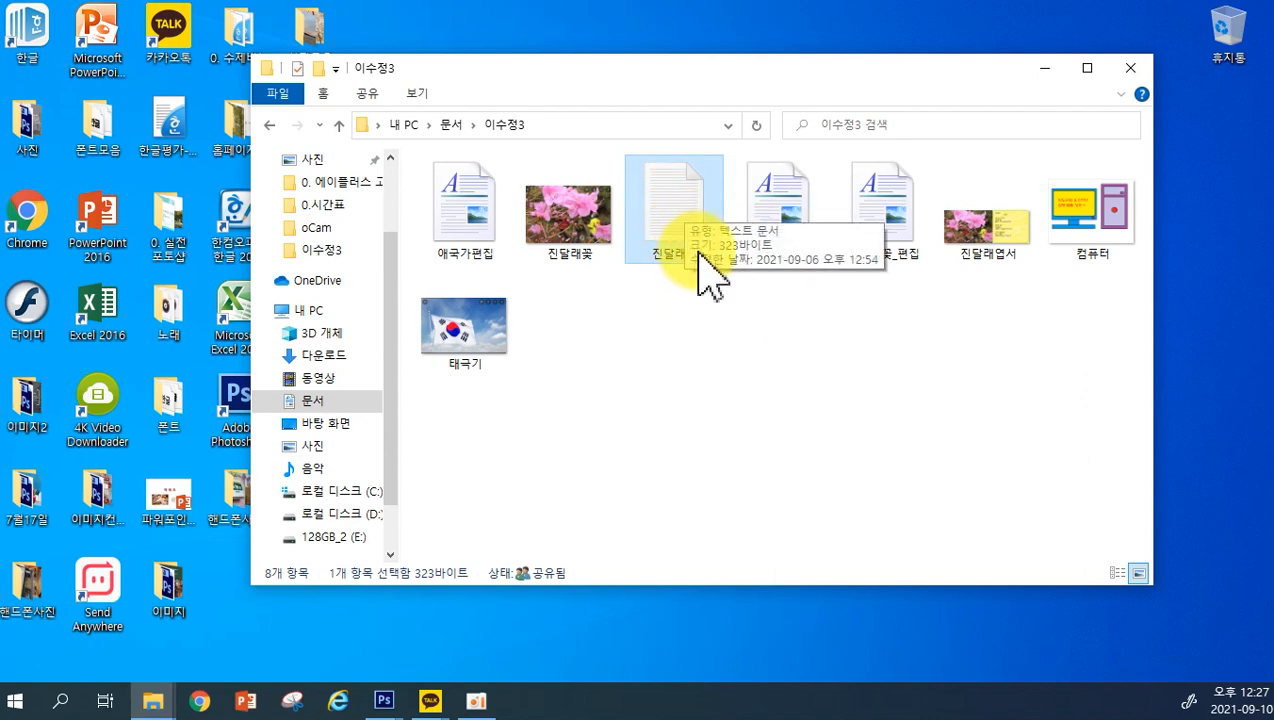
Go back to the 문서 folder and reopen the personal folder numbered 3
left_click(269, 124)
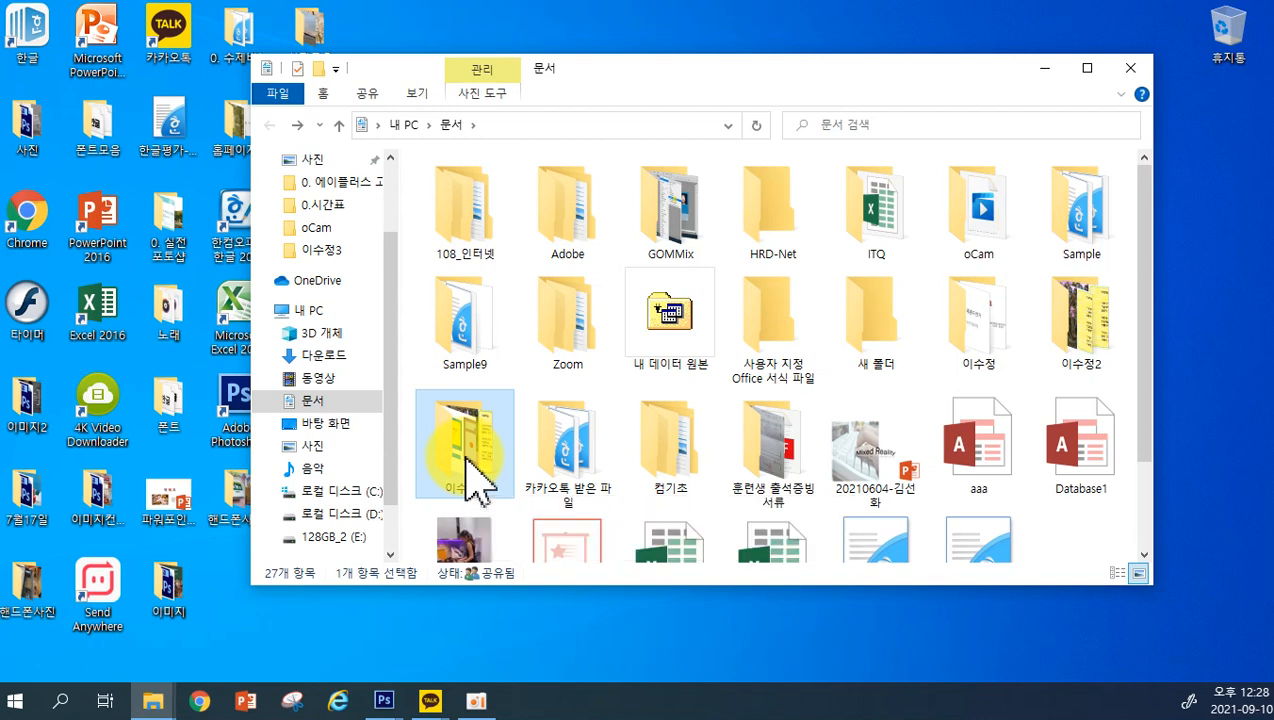
double_click(478, 485)
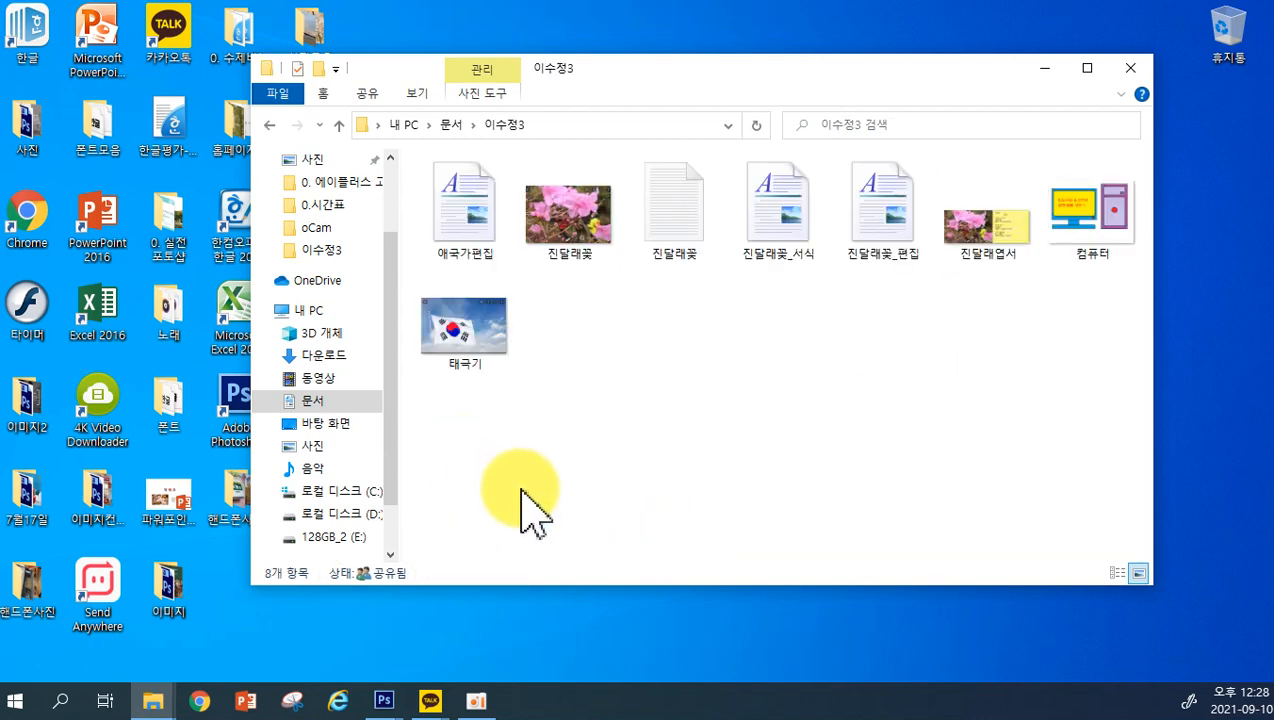
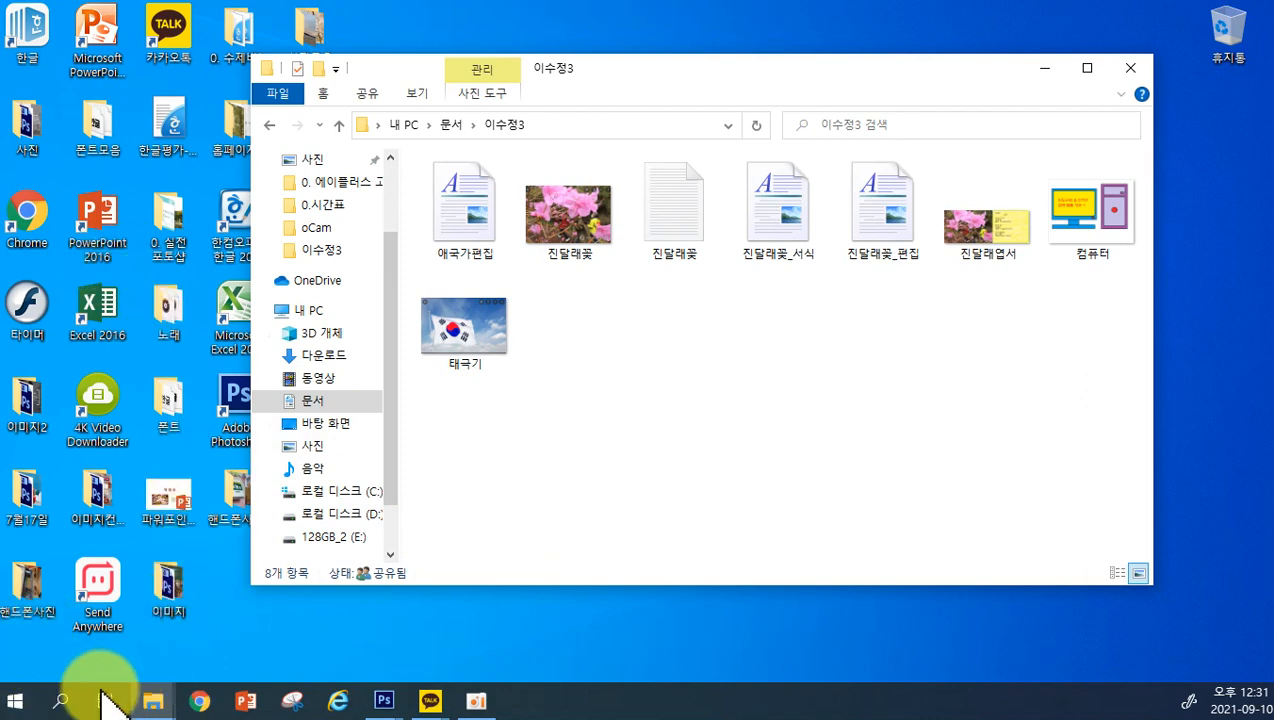
Start 그림판, view the folder's pictures in the save-as dialog, and close the program without saving
left_click(60, 698)
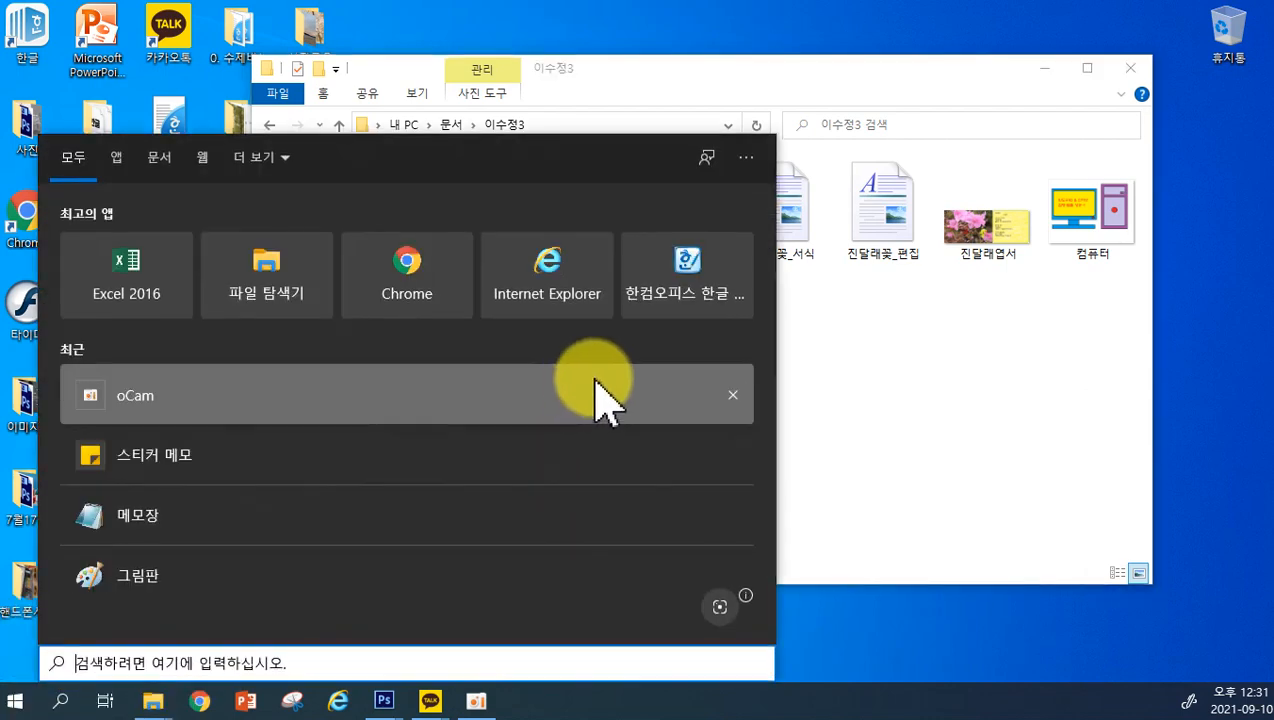
left_click(14, 700)
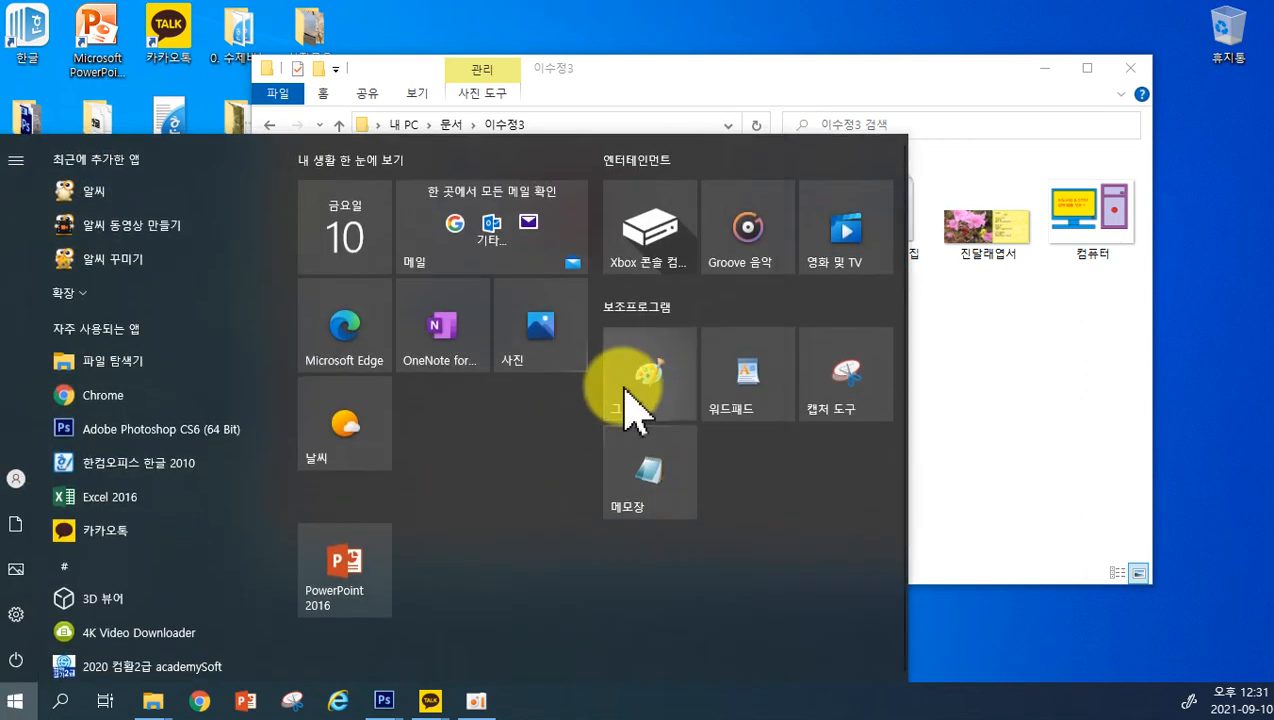
left_click(624, 388)
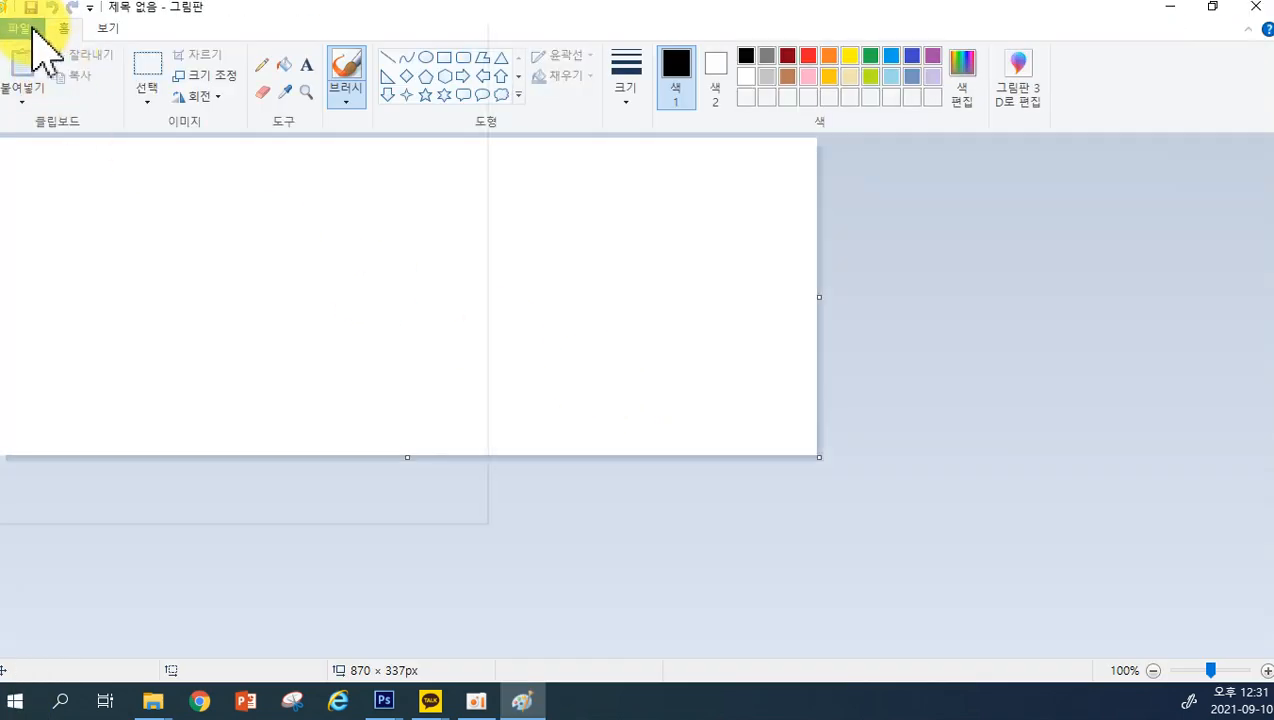
left_click(20, 28)
left_click(65, 185)
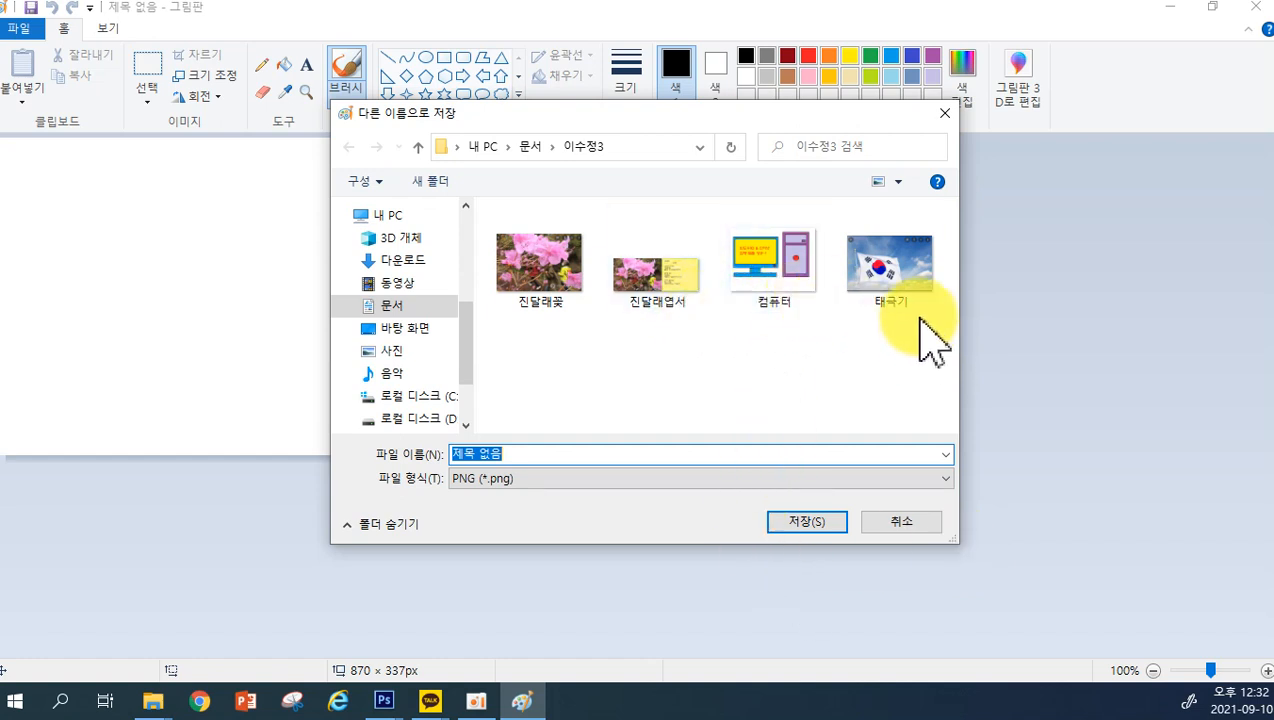
left_click(944, 113)
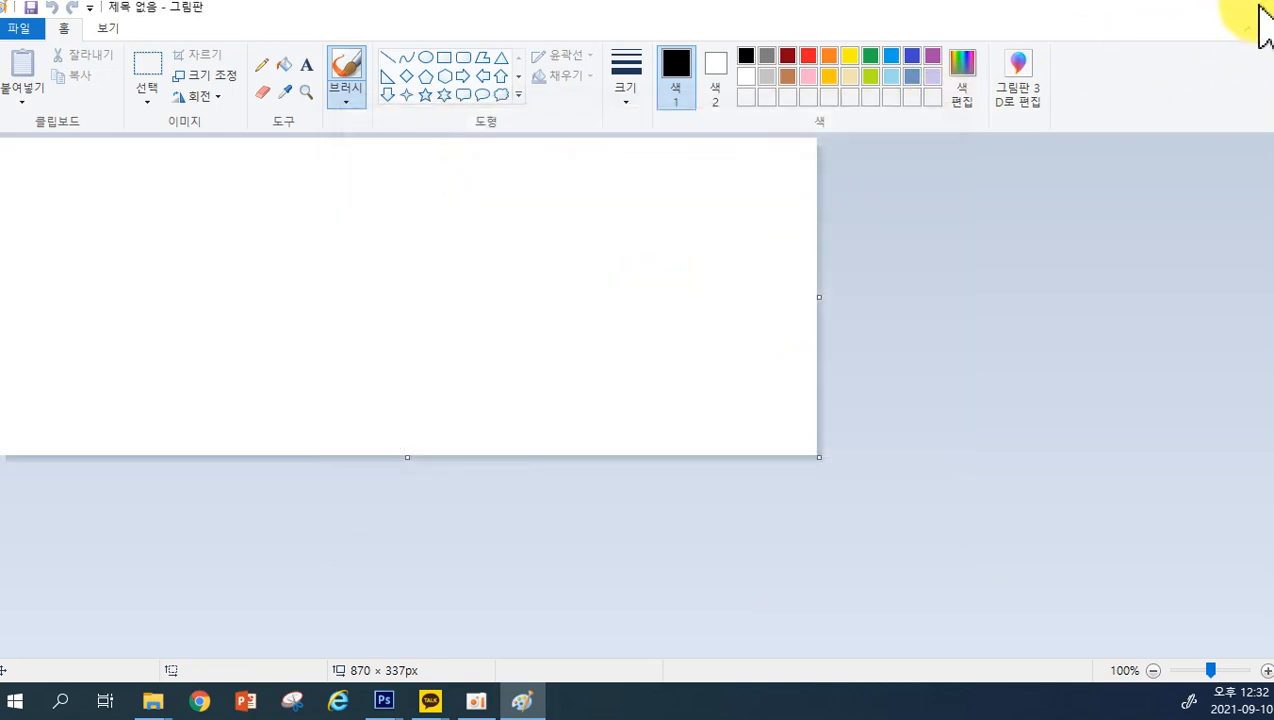
left_click(1255, 7)
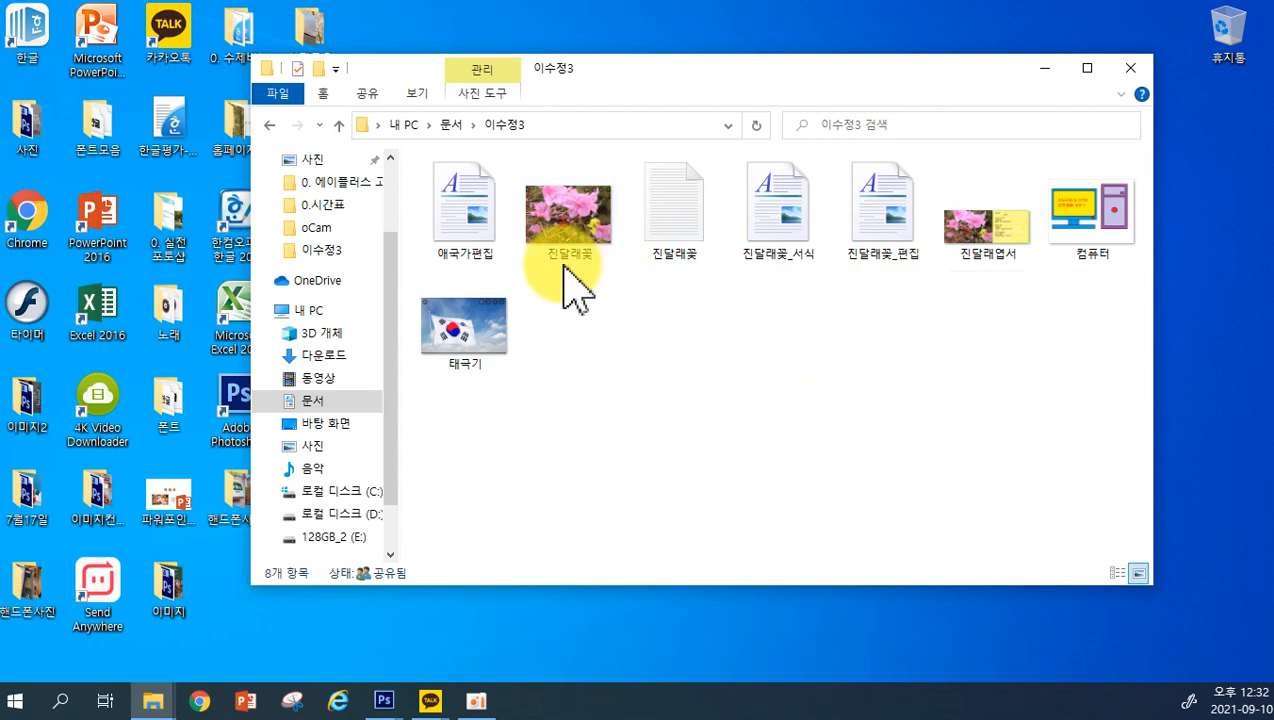
View the folder's files as a detailed list and return to large thumbnails
left_click(1118, 574)
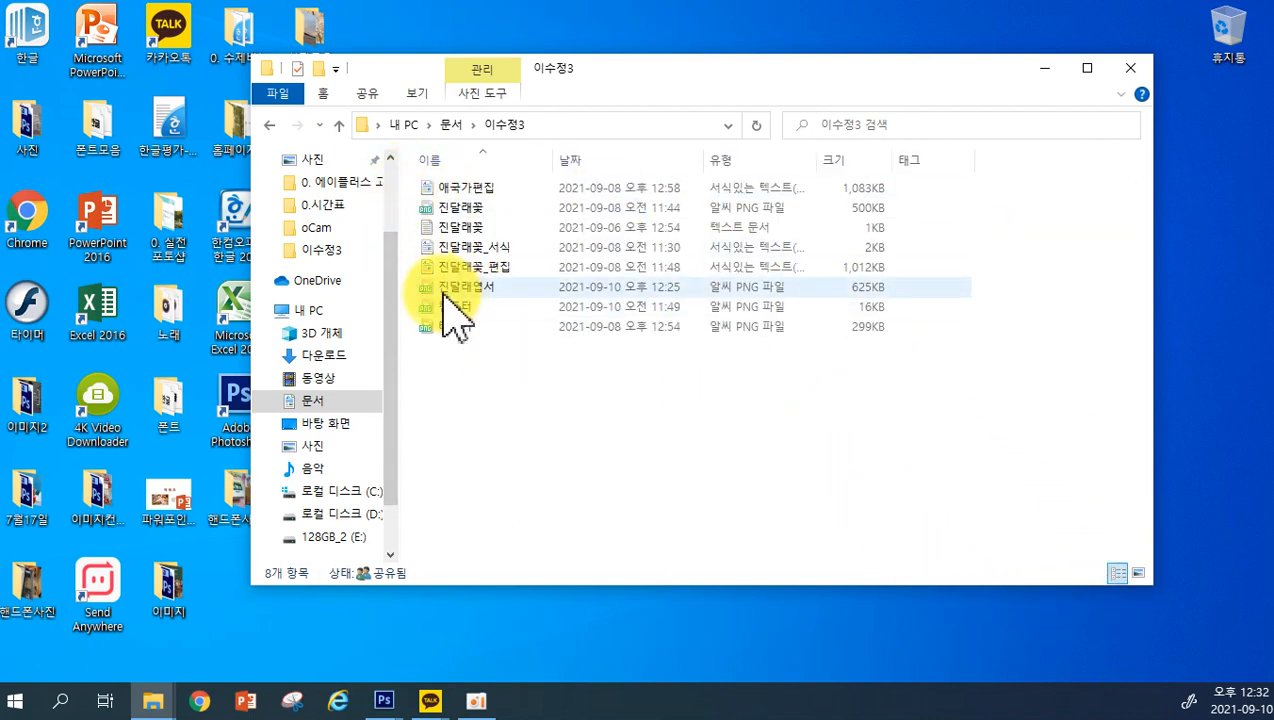
left_click(1137, 575)
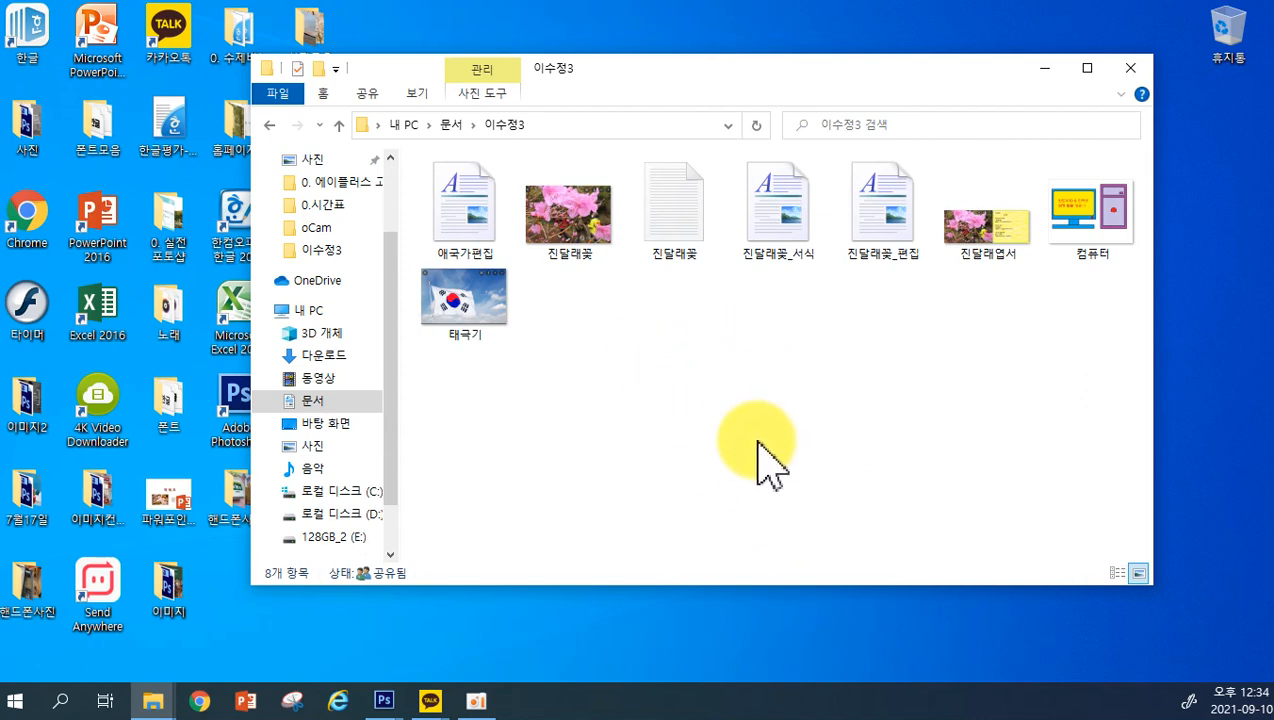
Create a new folder named 자료모음 in the current folder
right_click(713, 368)
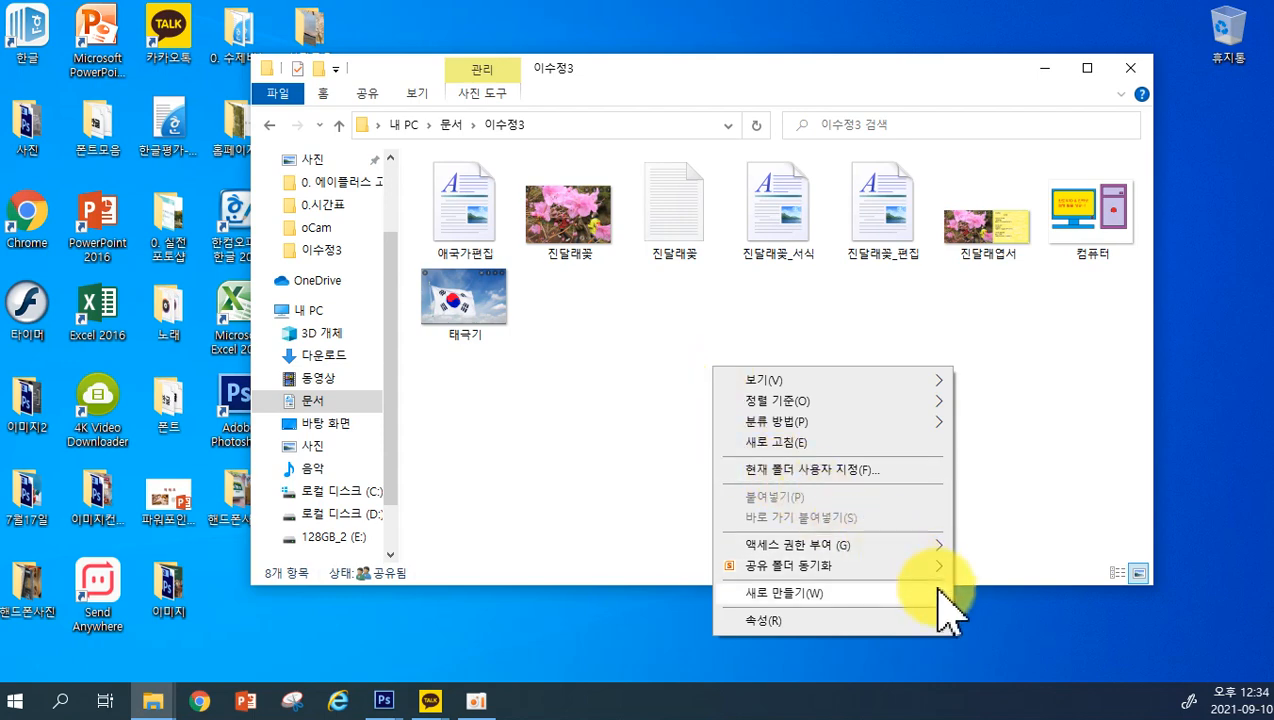
mouse_move(938, 592)
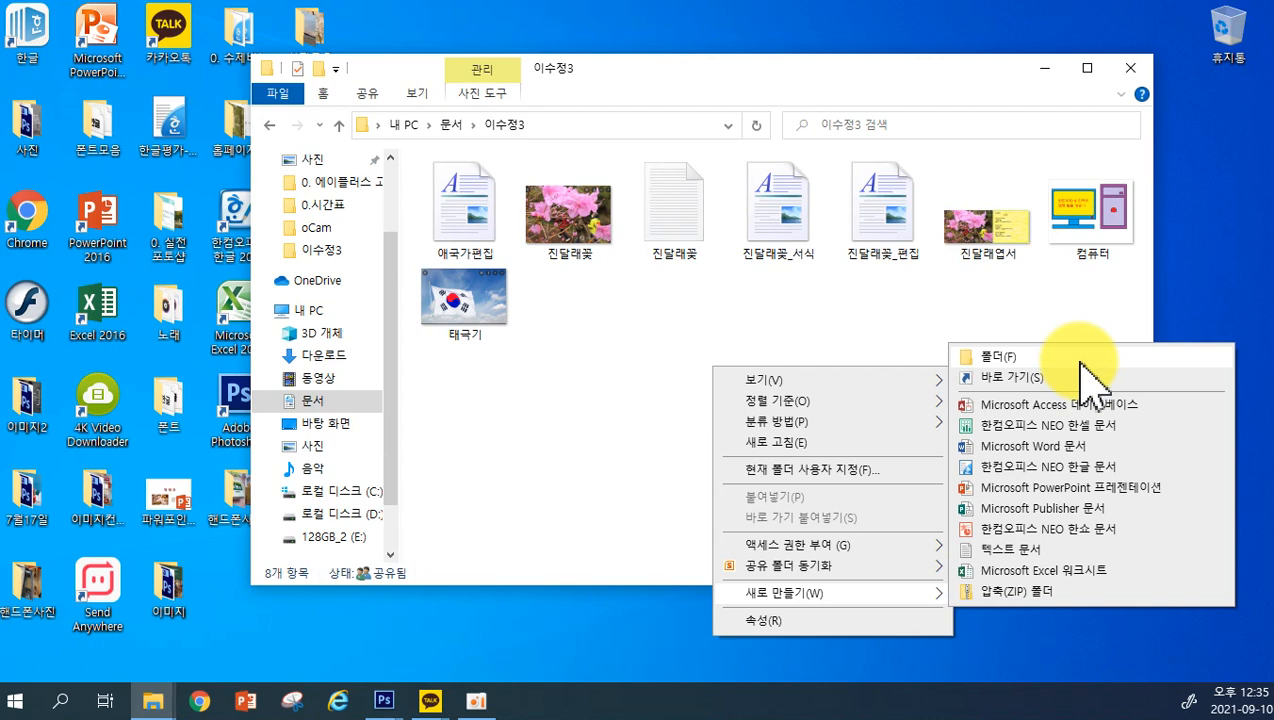
left_click(1080, 363)
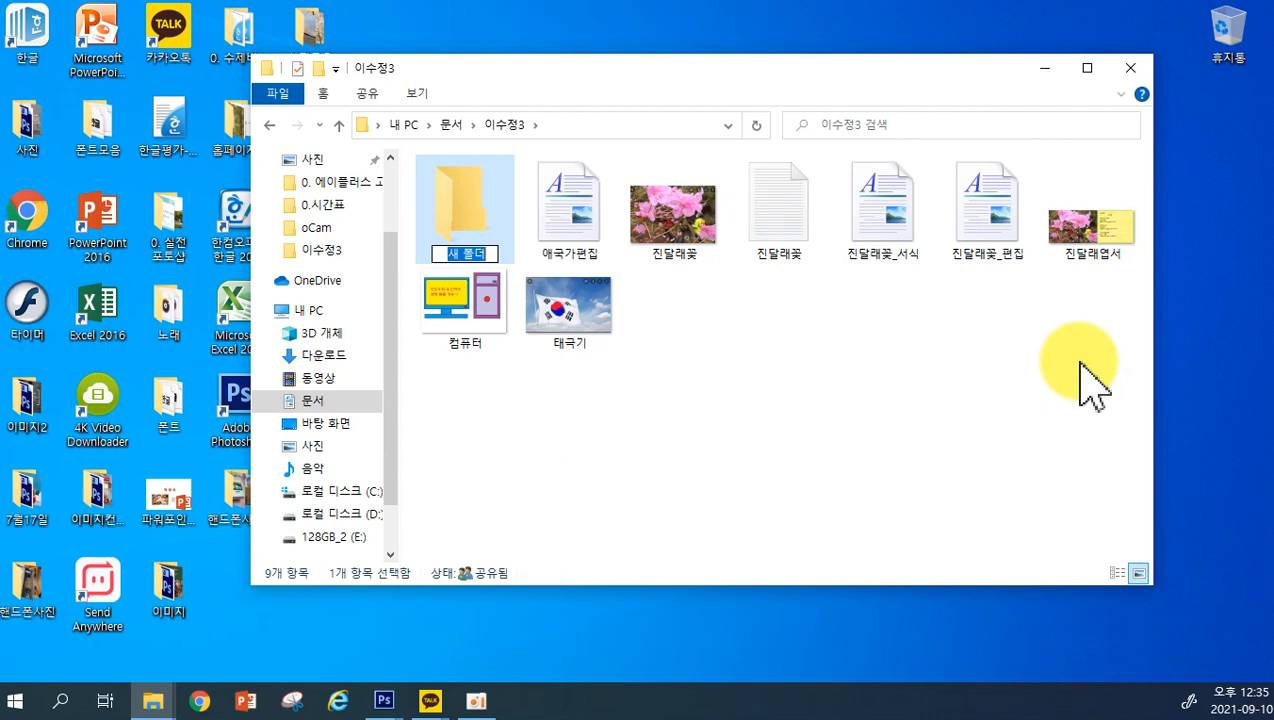
type("자료모음")
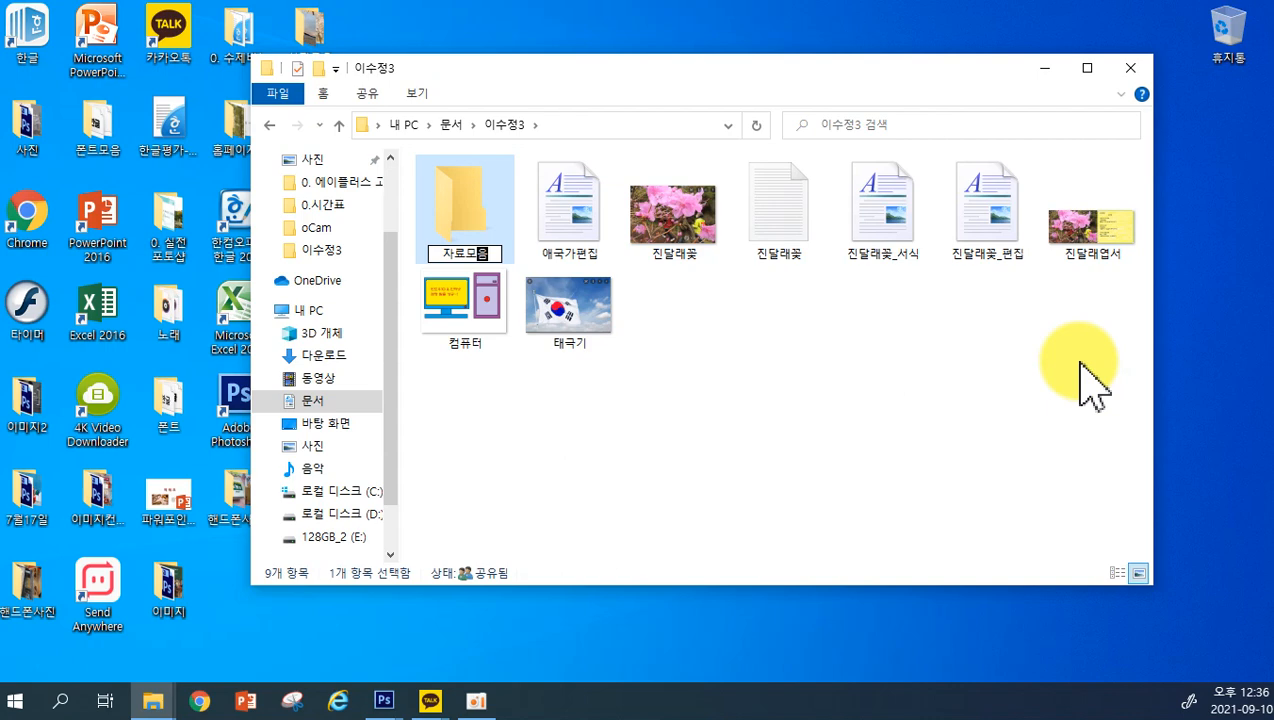
key("Return")
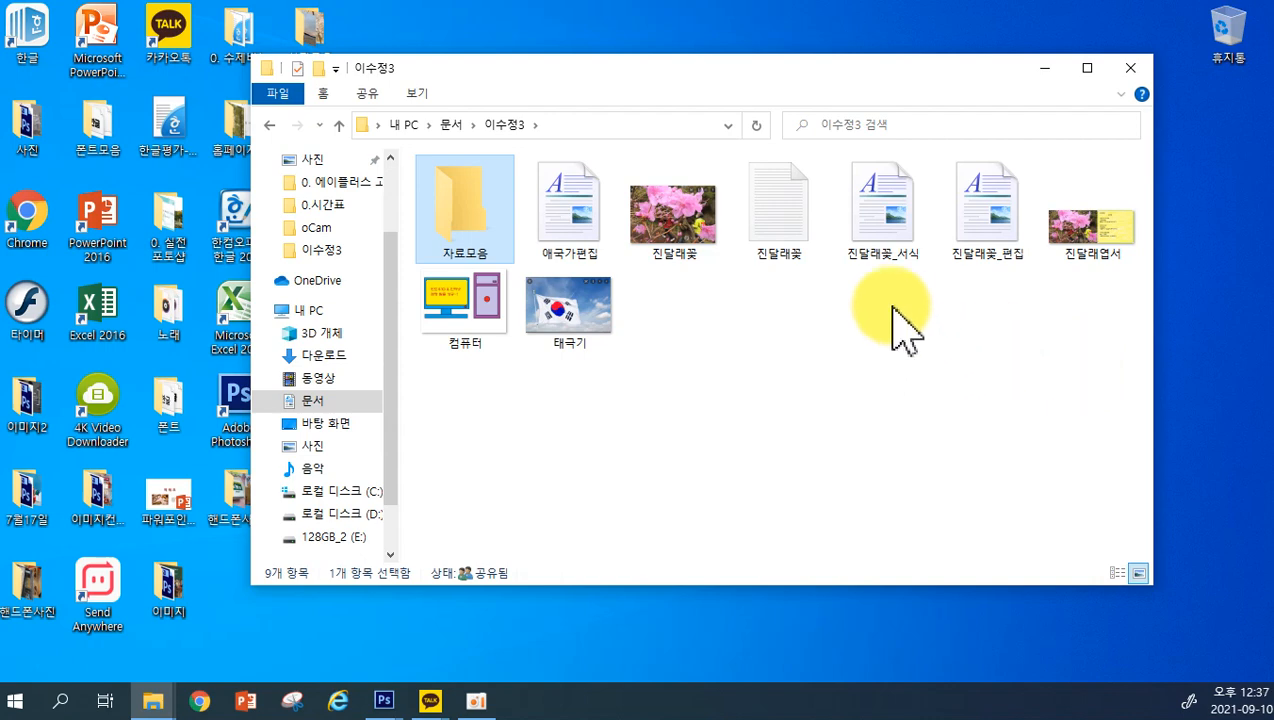
Rename the 자료모음 folder as 수업자료
right_click(474, 246)
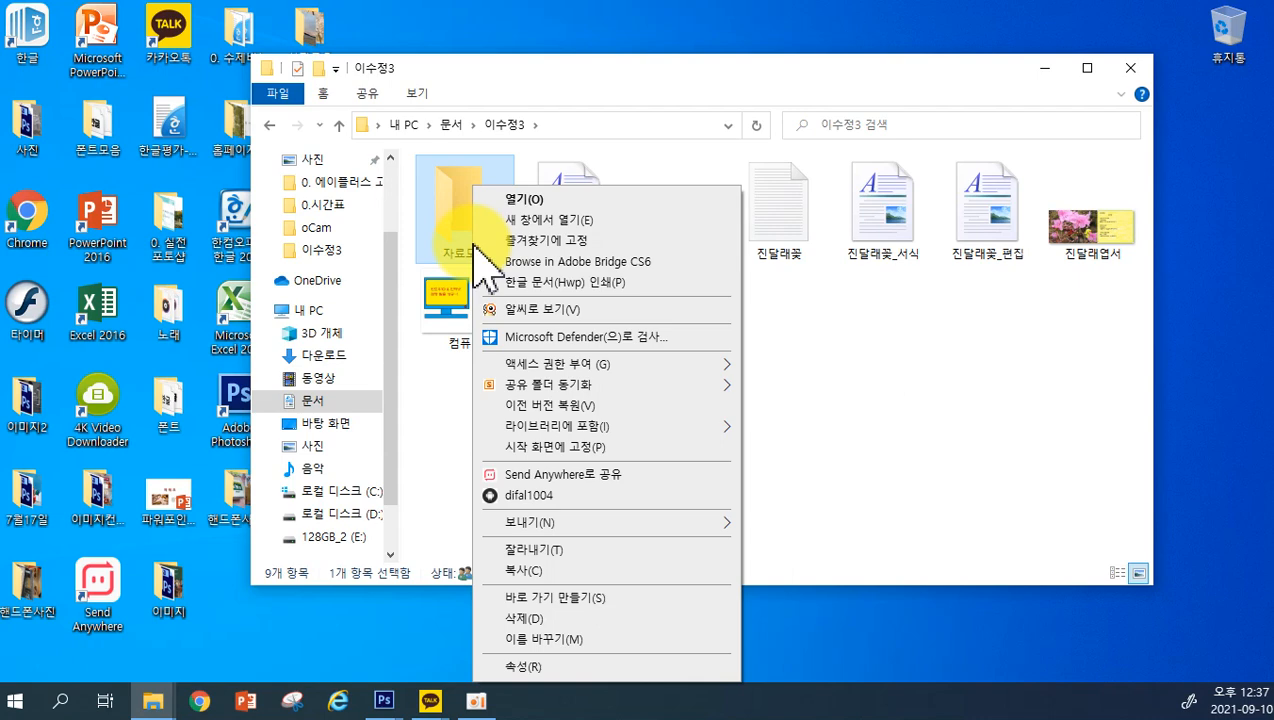
left_click(597, 640)
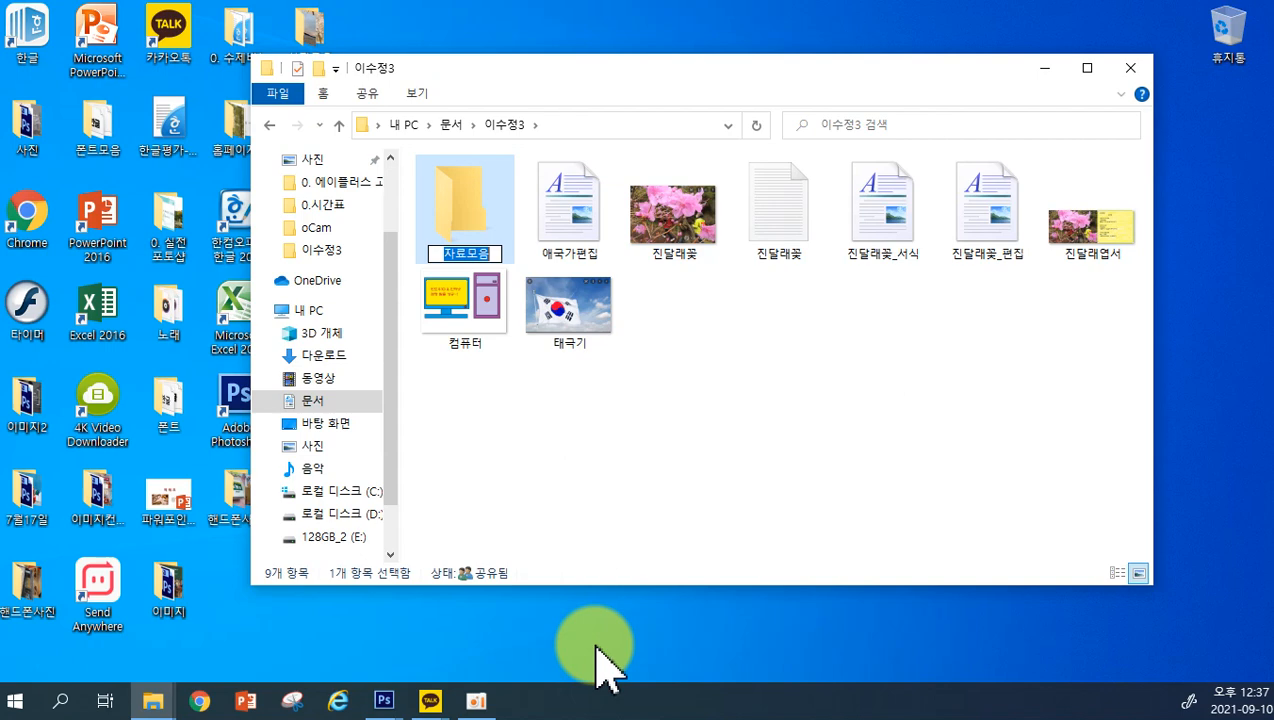
type("수업자료")
key("Return")
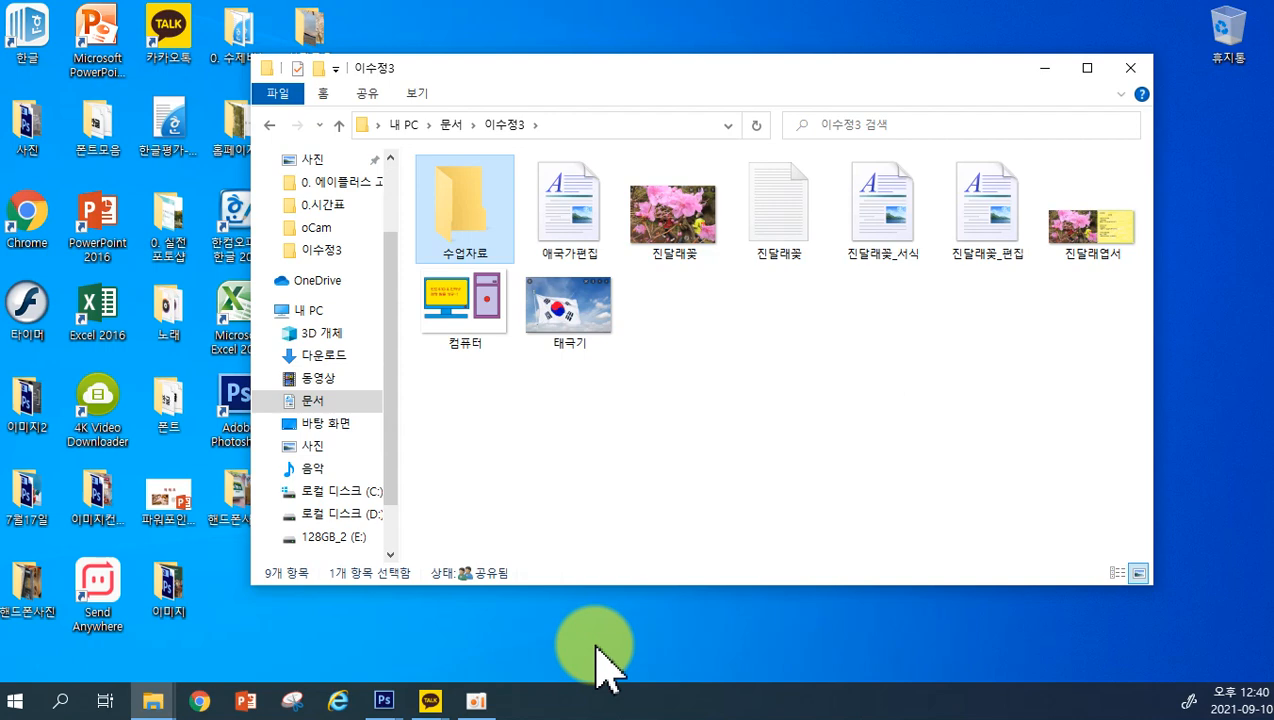
Select the 애국가편집 file and keep the ribbon with the 홈 commands permanently expanded
left_click(588, 245)
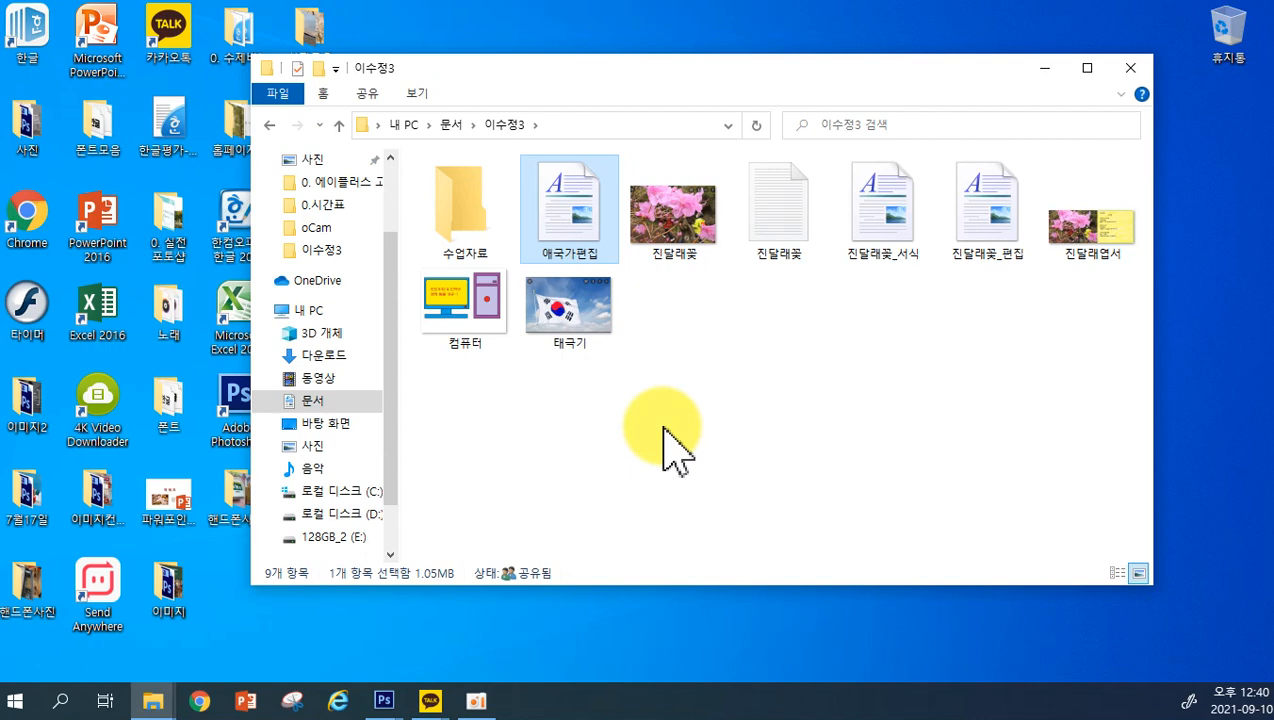
left_click(322, 93)
double_click(323, 95)
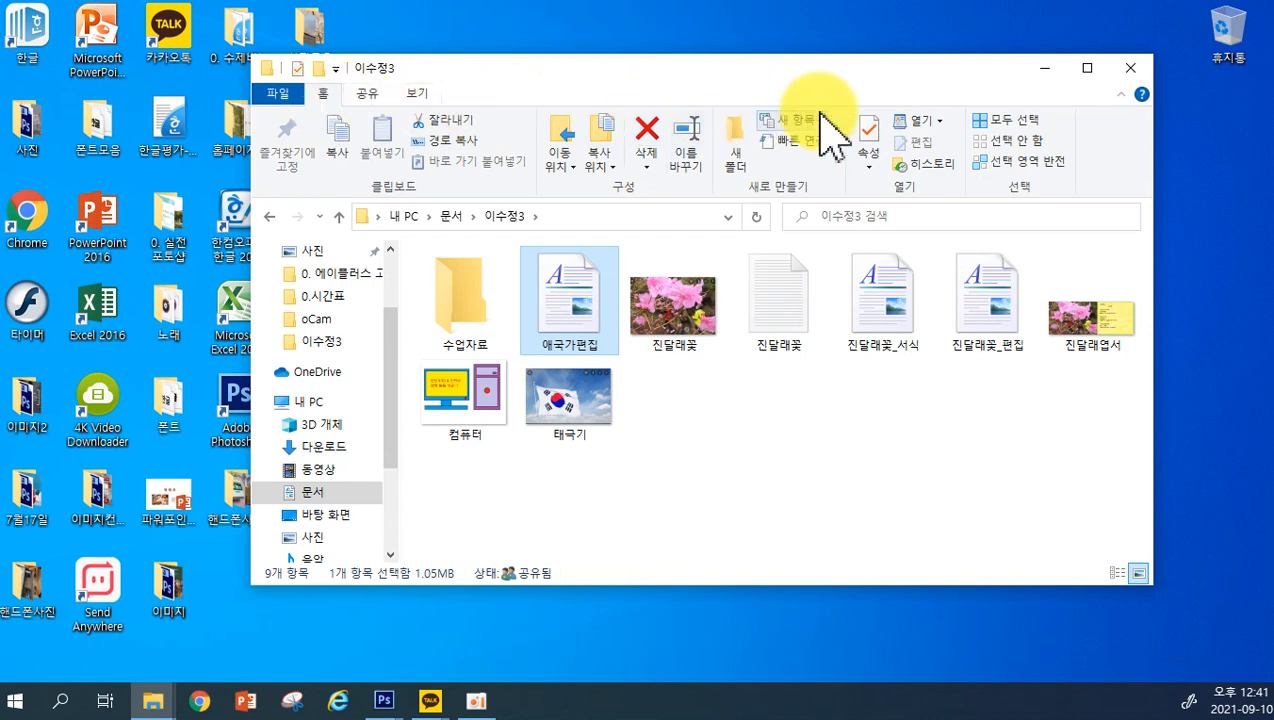
Select all items in the folder and clear the selection, doing this twice
left_click(1012, 122)
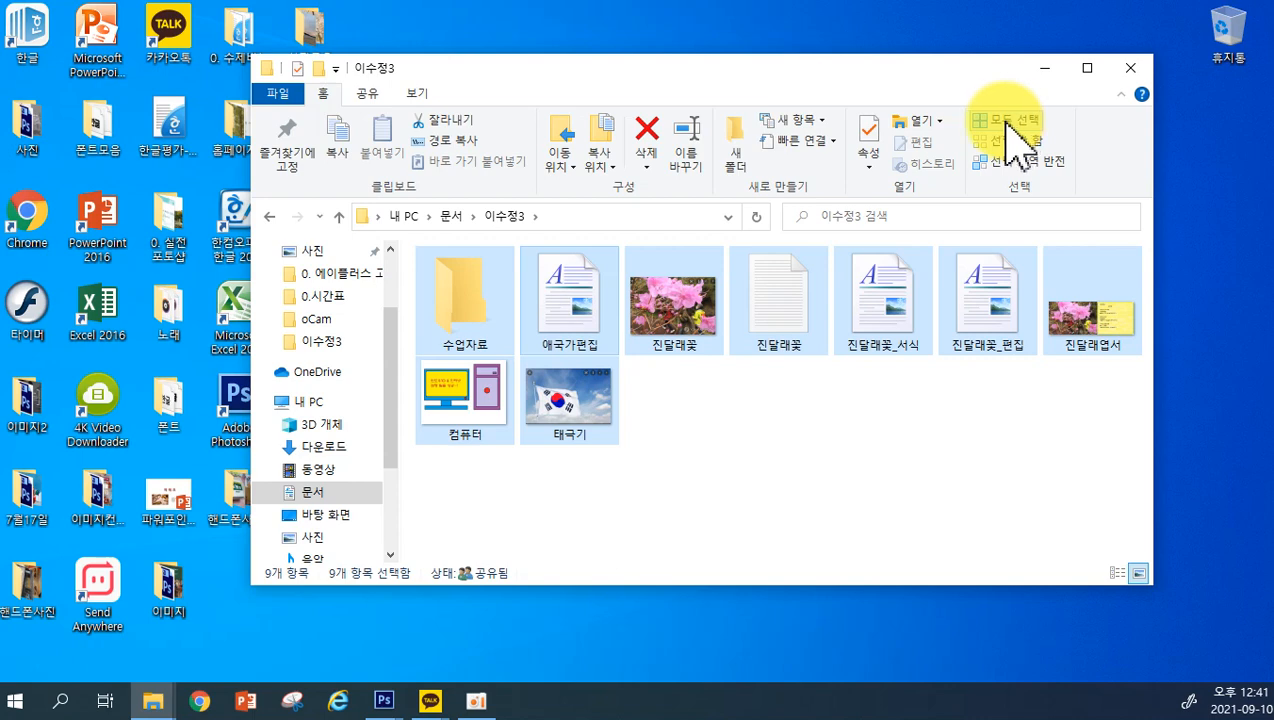
left_click(878, 450)
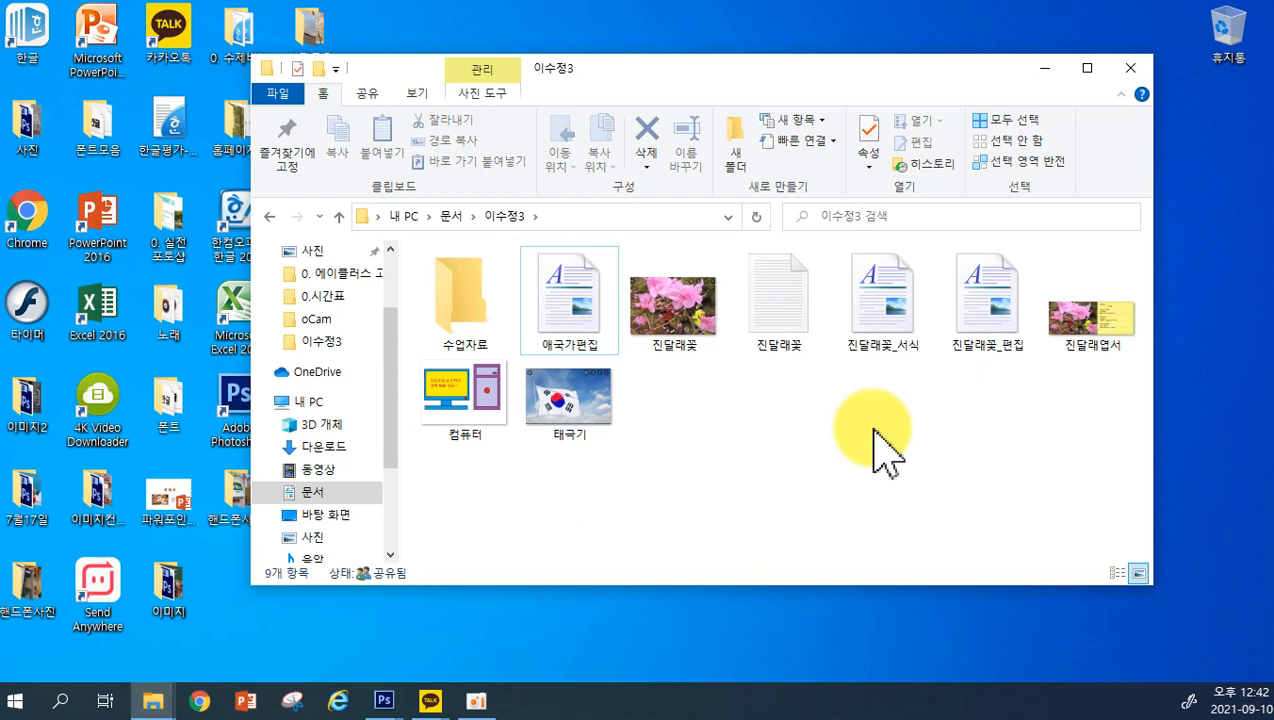
key("ctrl+a")
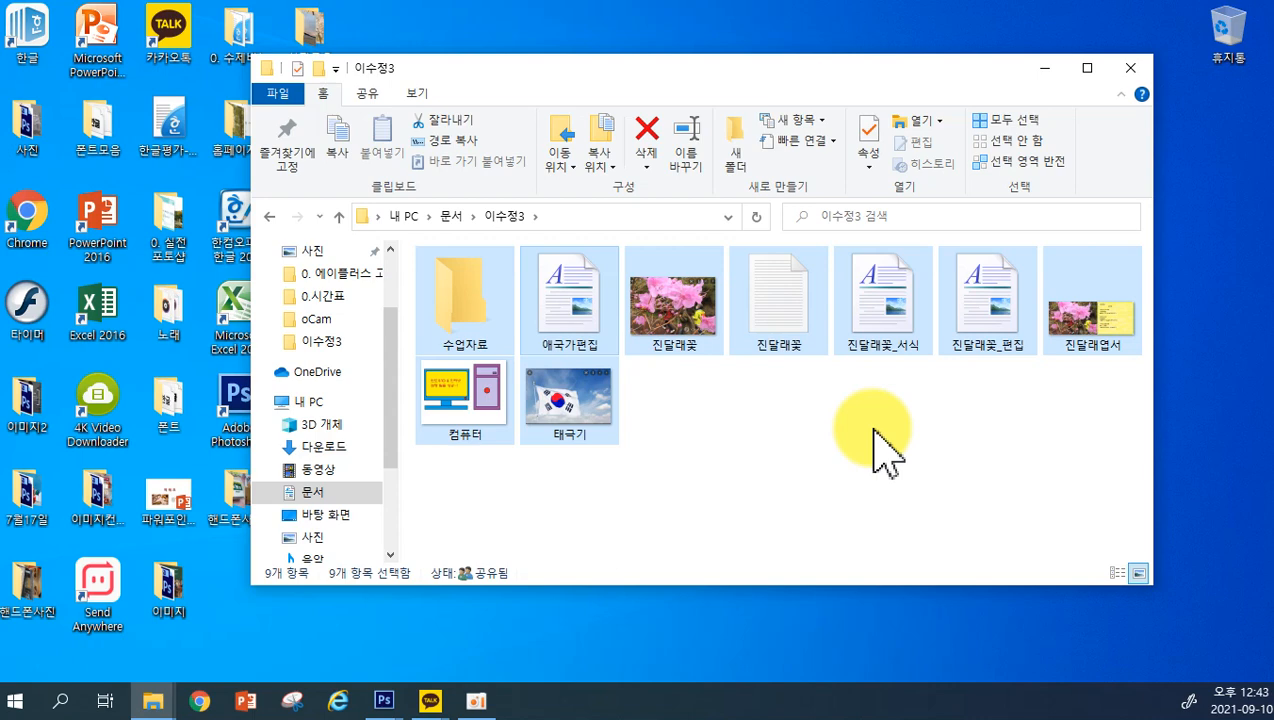
left_click(880, 450)
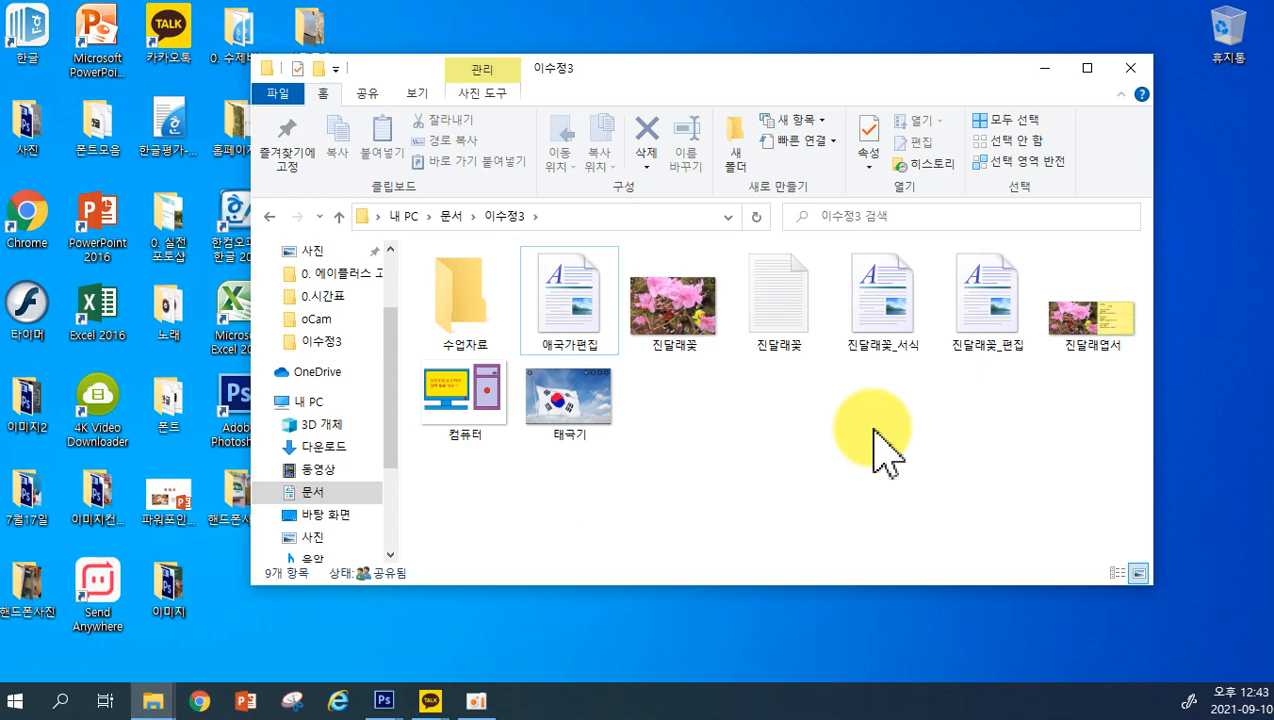
Select the consecutive files from 애국가편집 through 진달래꽃_편집, and clear the selection
left_click(567, 320)
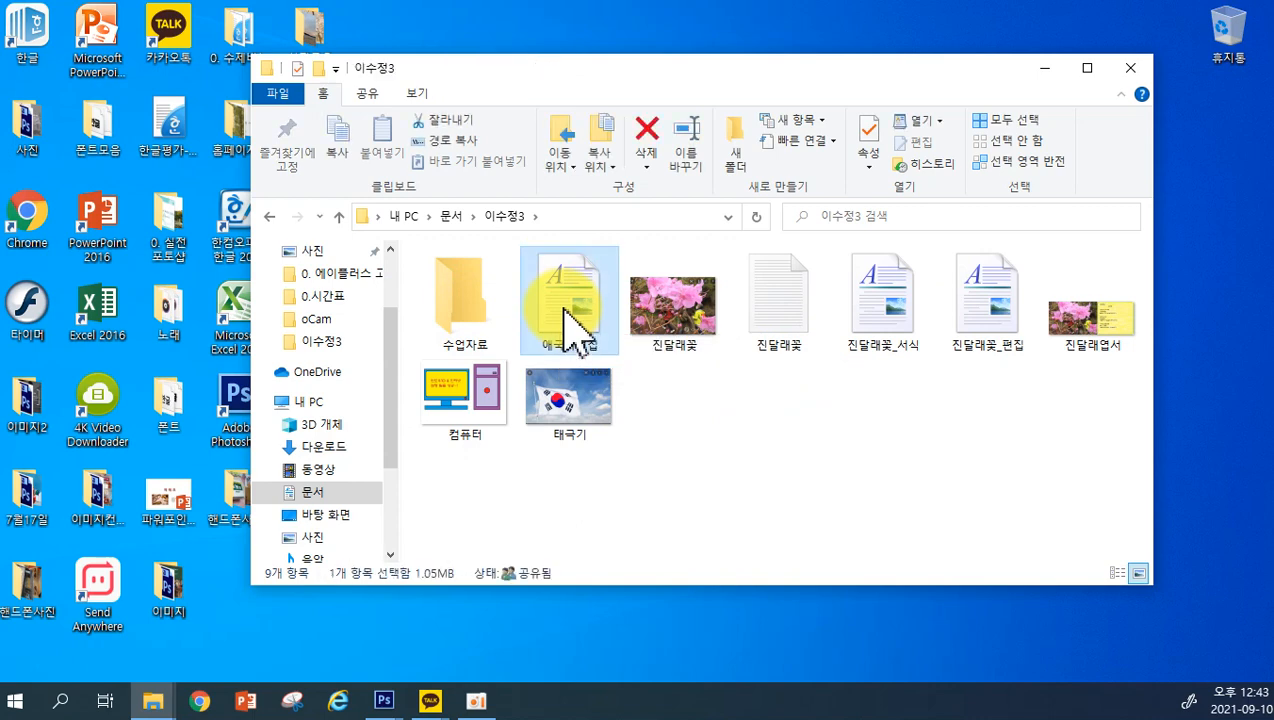
left_click(980, 323, "shift")
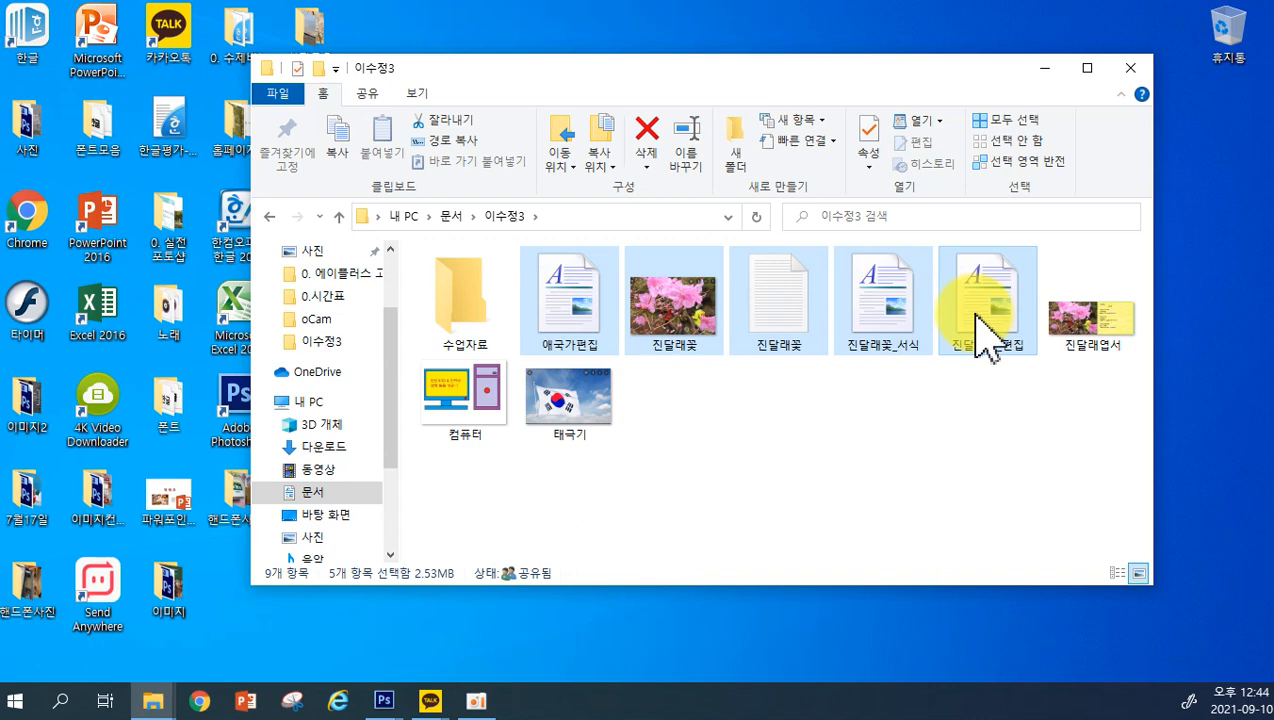
left_click(873, 484)
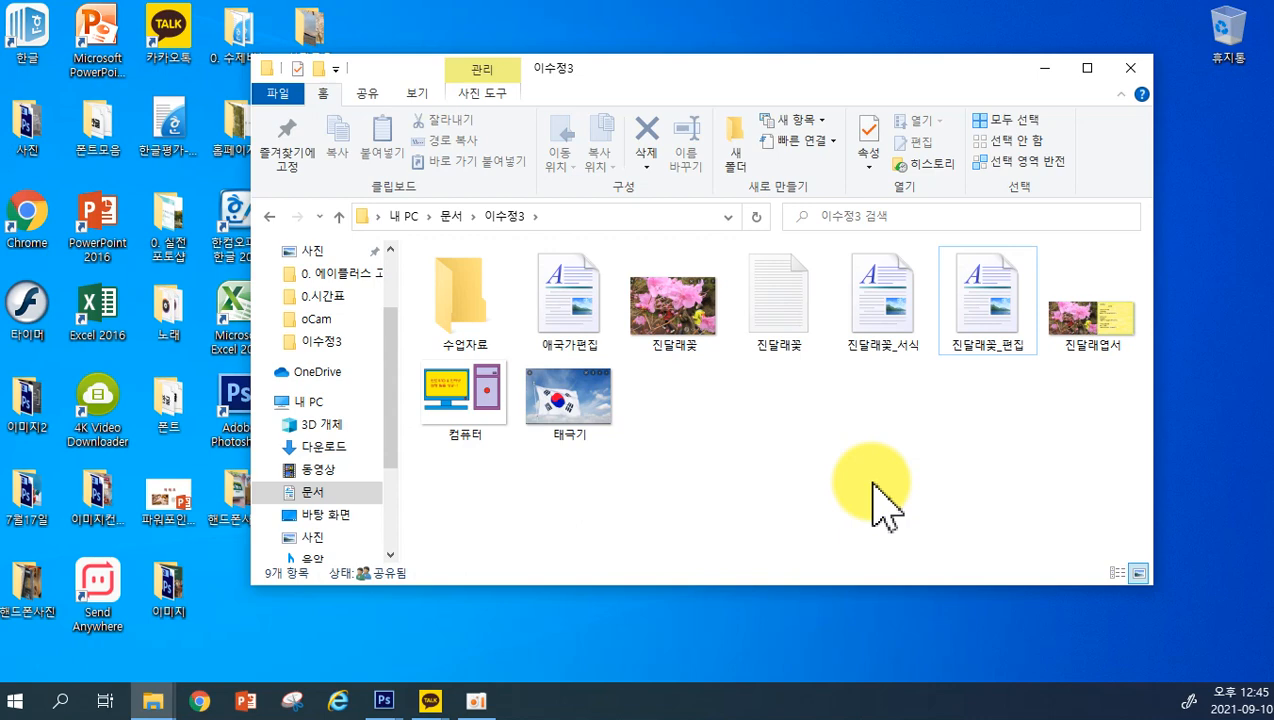
Select the non-adjacent files 애국가편집, the 진달래꽃 text document, 진달래꽃_편집 and 태극기, and clear the selection
left_click(588, 325)
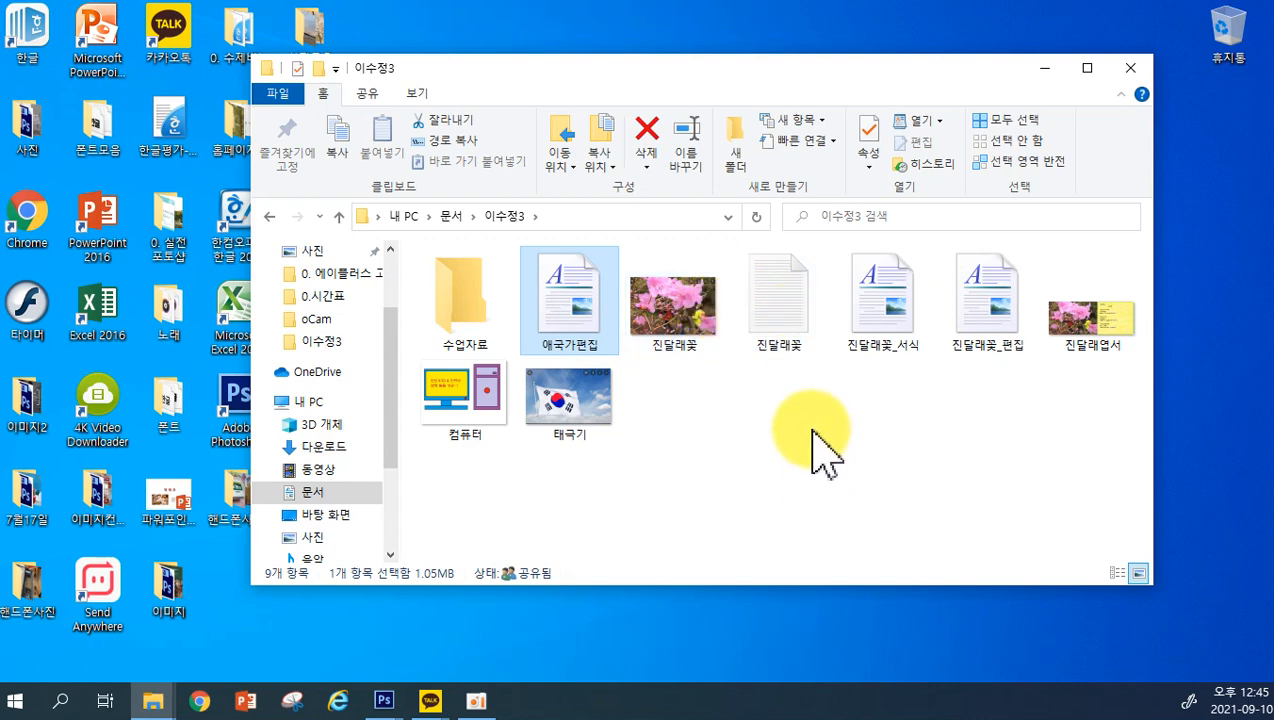
left_click(778, 300, "ctrl")
left_click(982, 295, "ctrl")
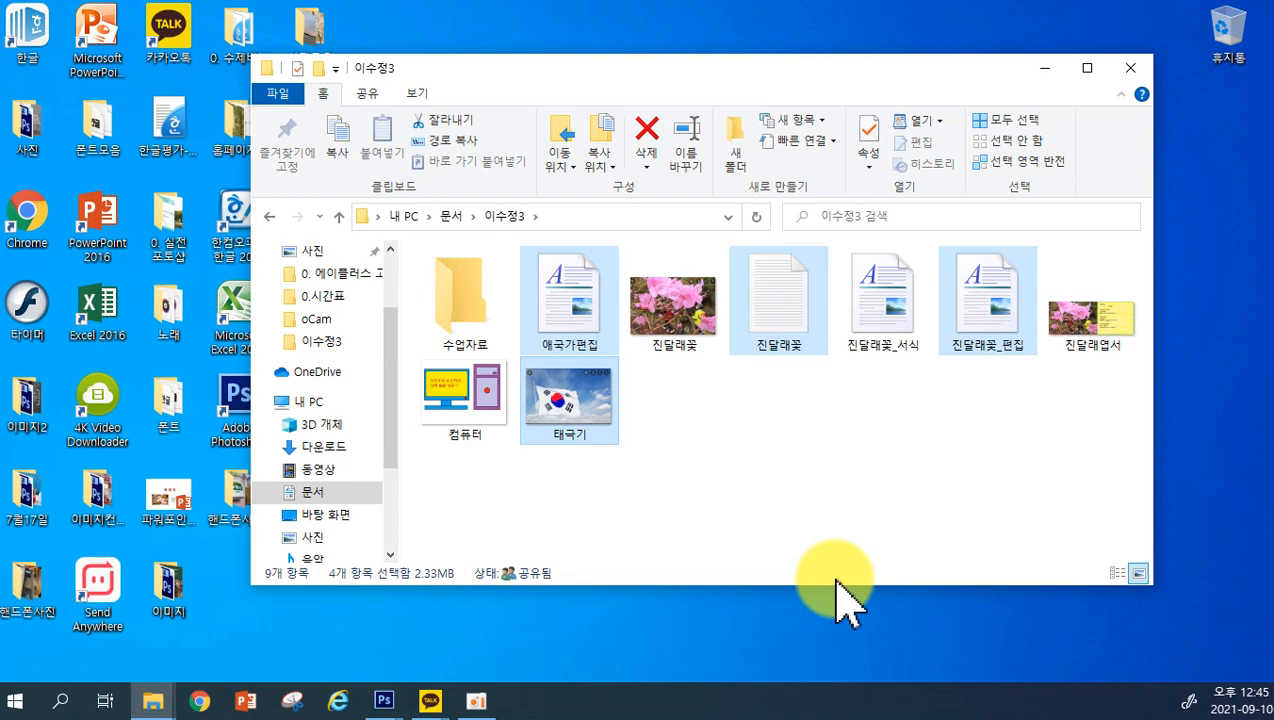
left_click(745, 489)
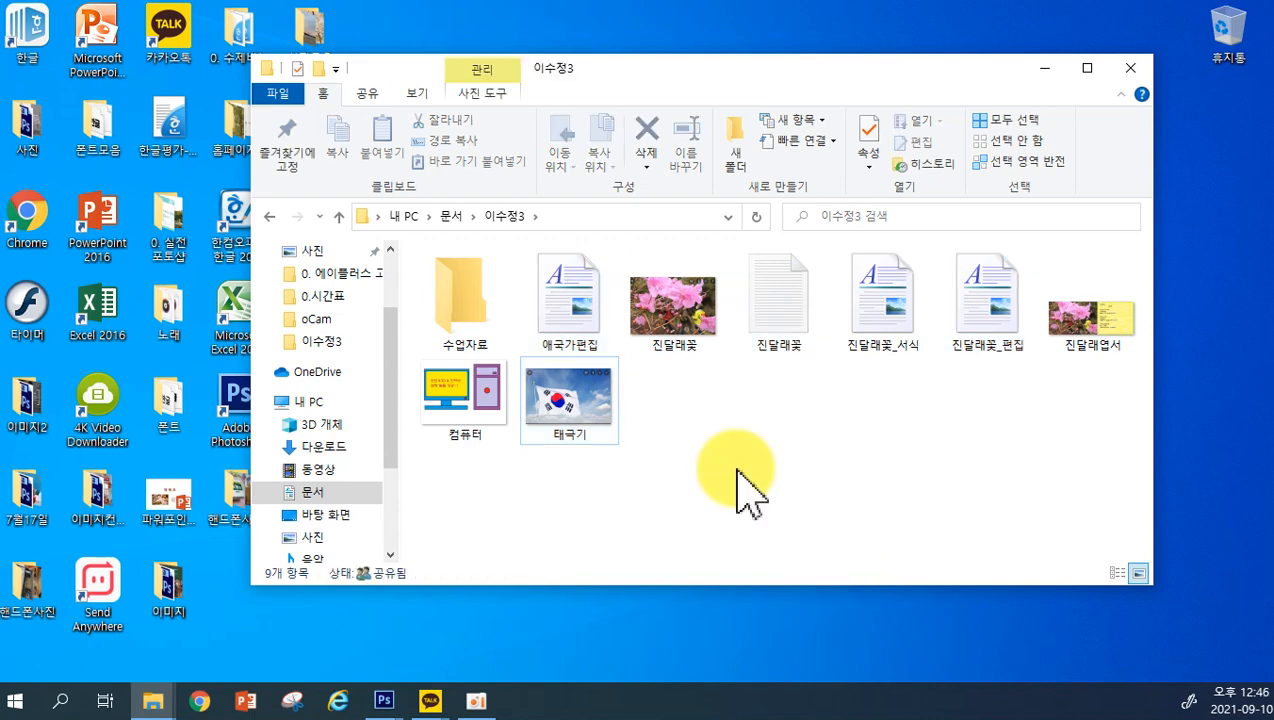
Copy the 진달래꽃, 진달래엽서, 컴퓨터 and 태극기 pictures into the 수업자료 folder
left_click(672, 345)
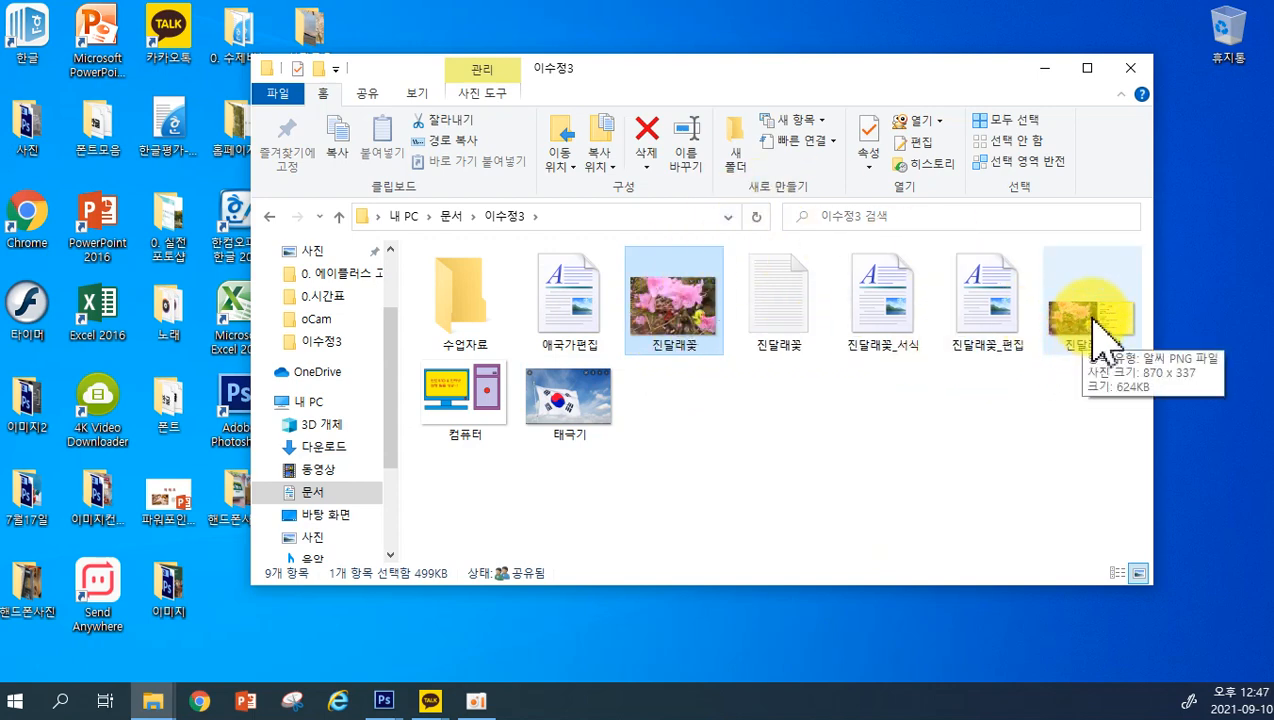
left_click(498, 398, "ctrl")
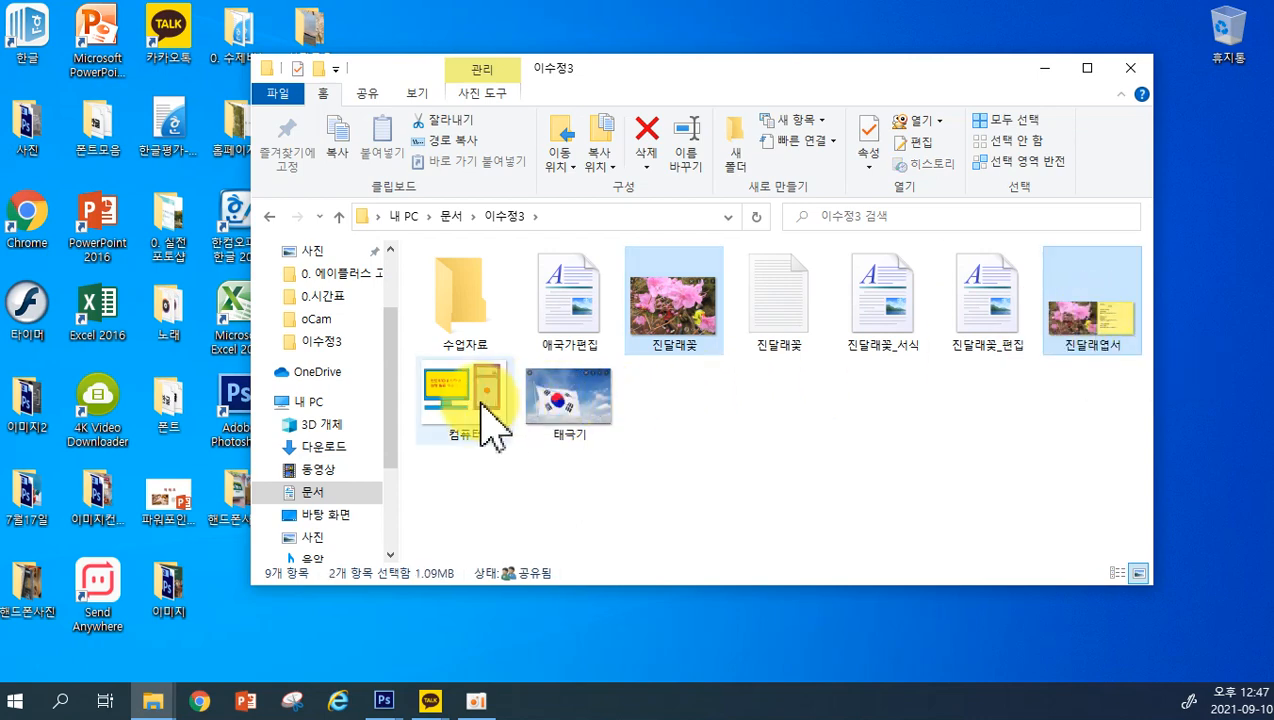
left_click(551, 401, "ctrl")
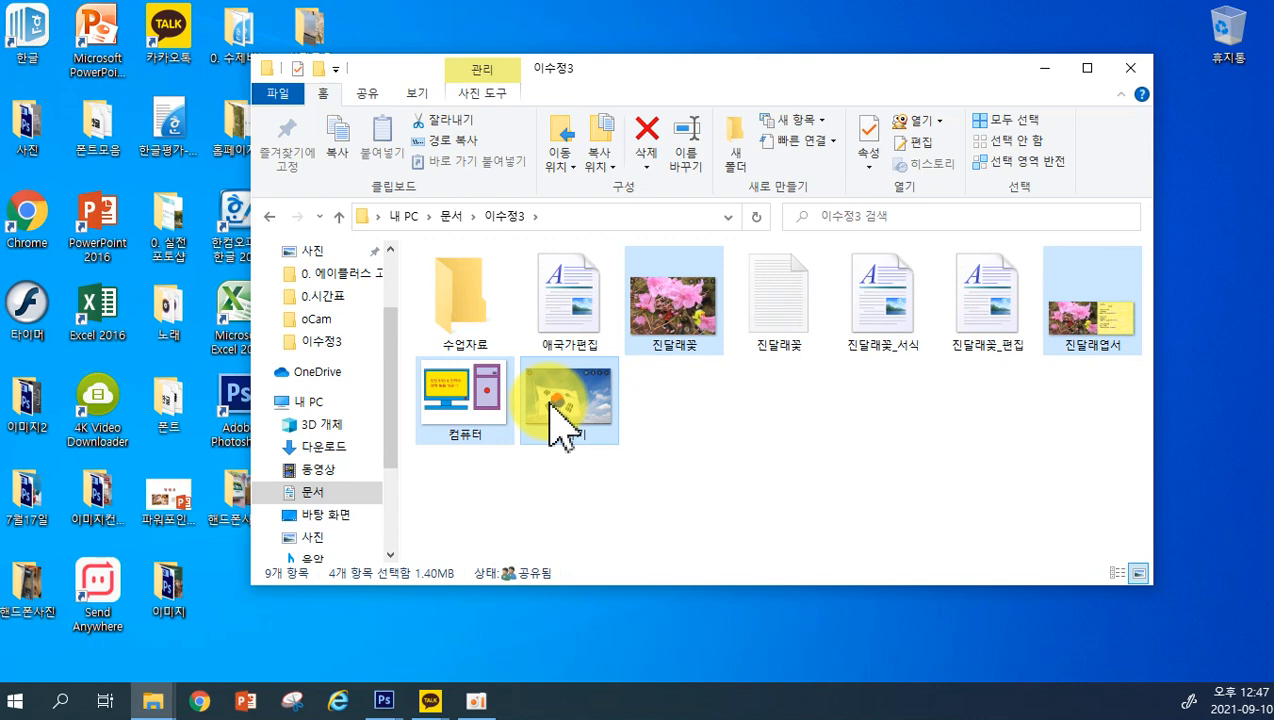
key("ctrl+c")
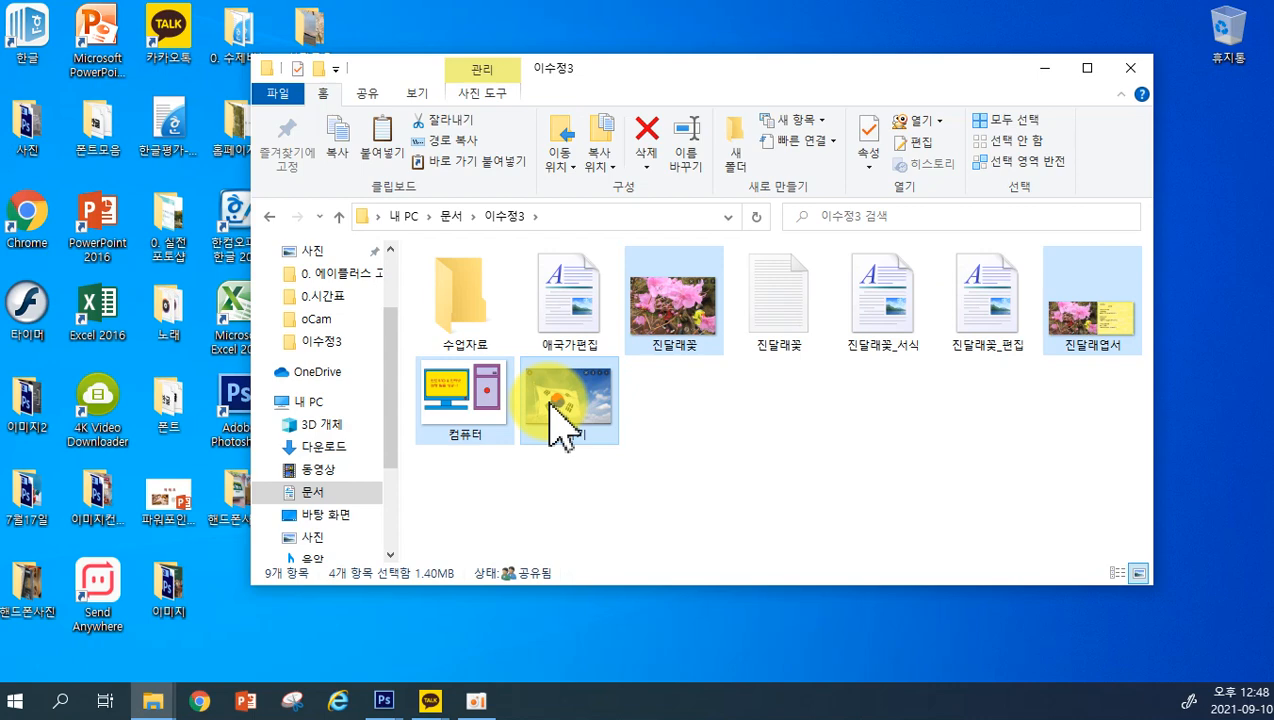
double_click(463, 318)
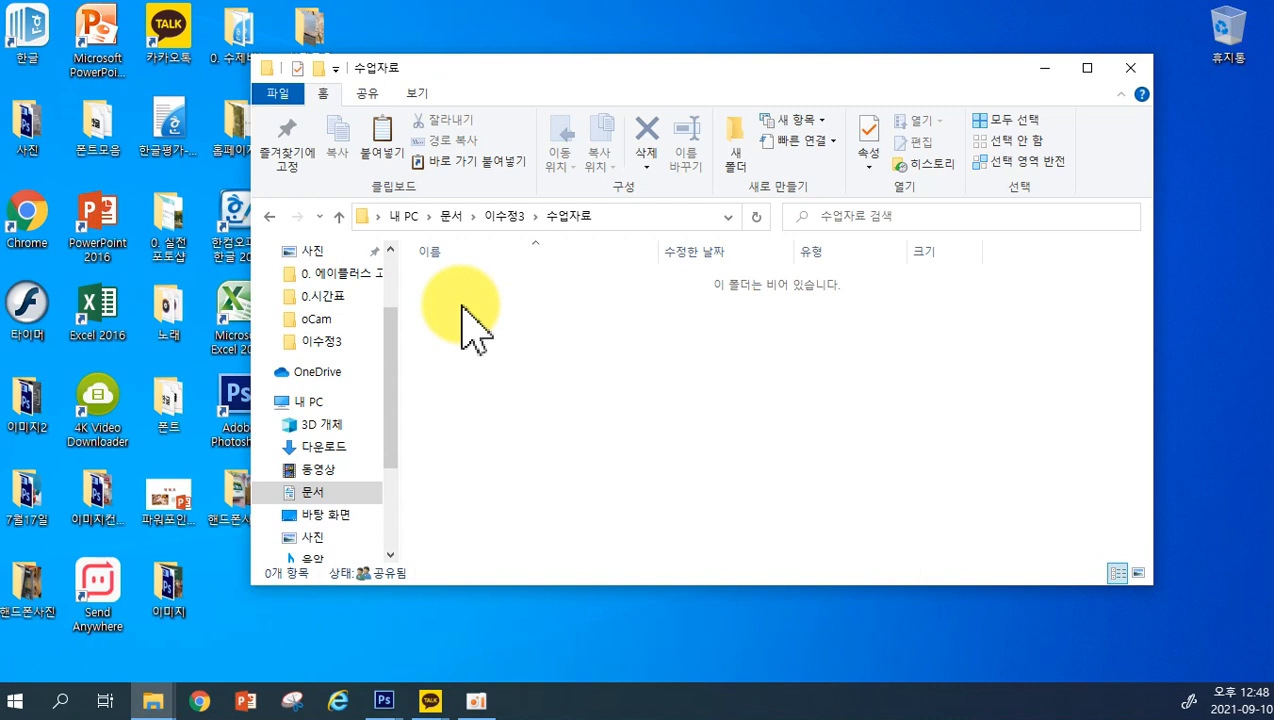
key("ctrl+v")
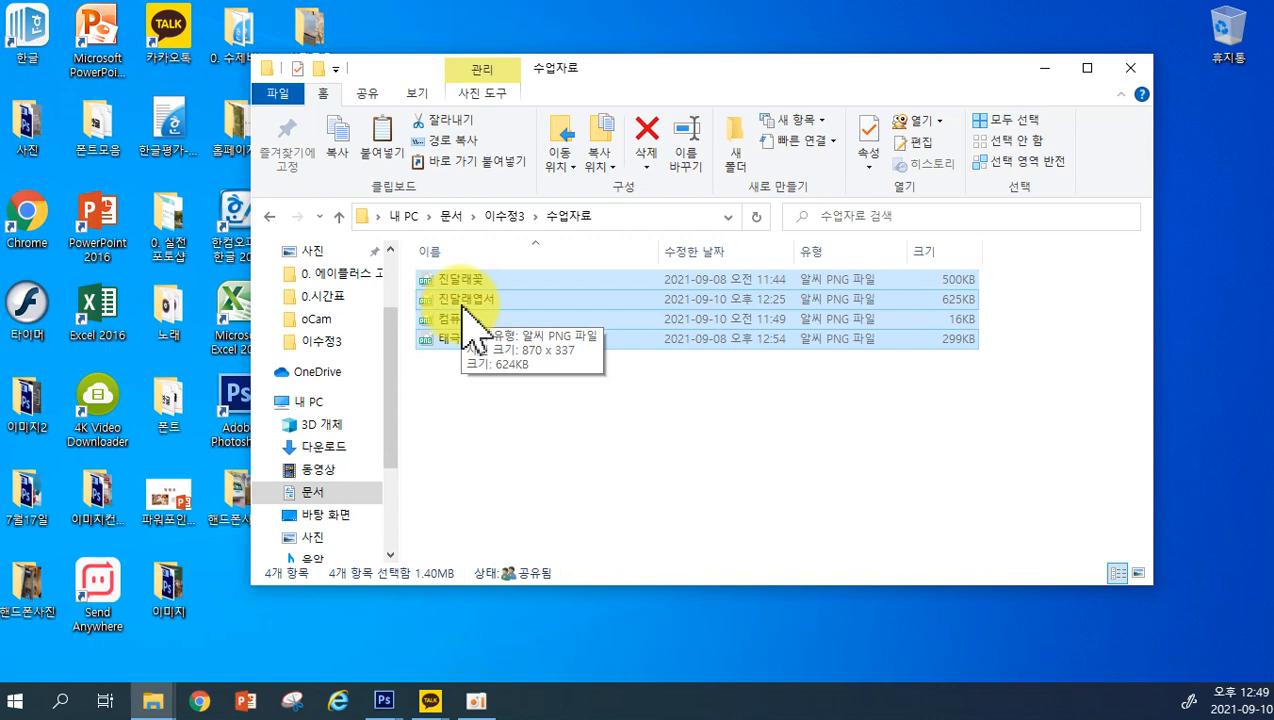
Show the 수업자료 folder's contents as large thumbnails and return to its parent folder
left_click(1139, 573)
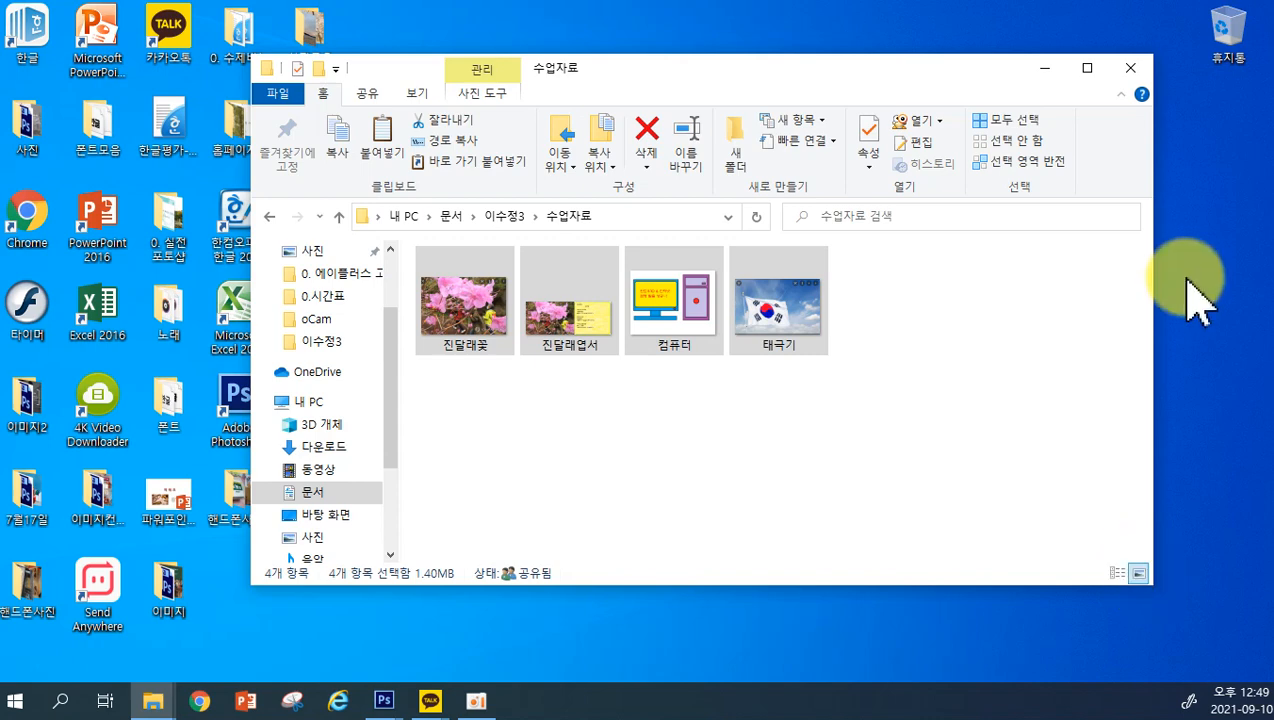
left_click(504, 217)
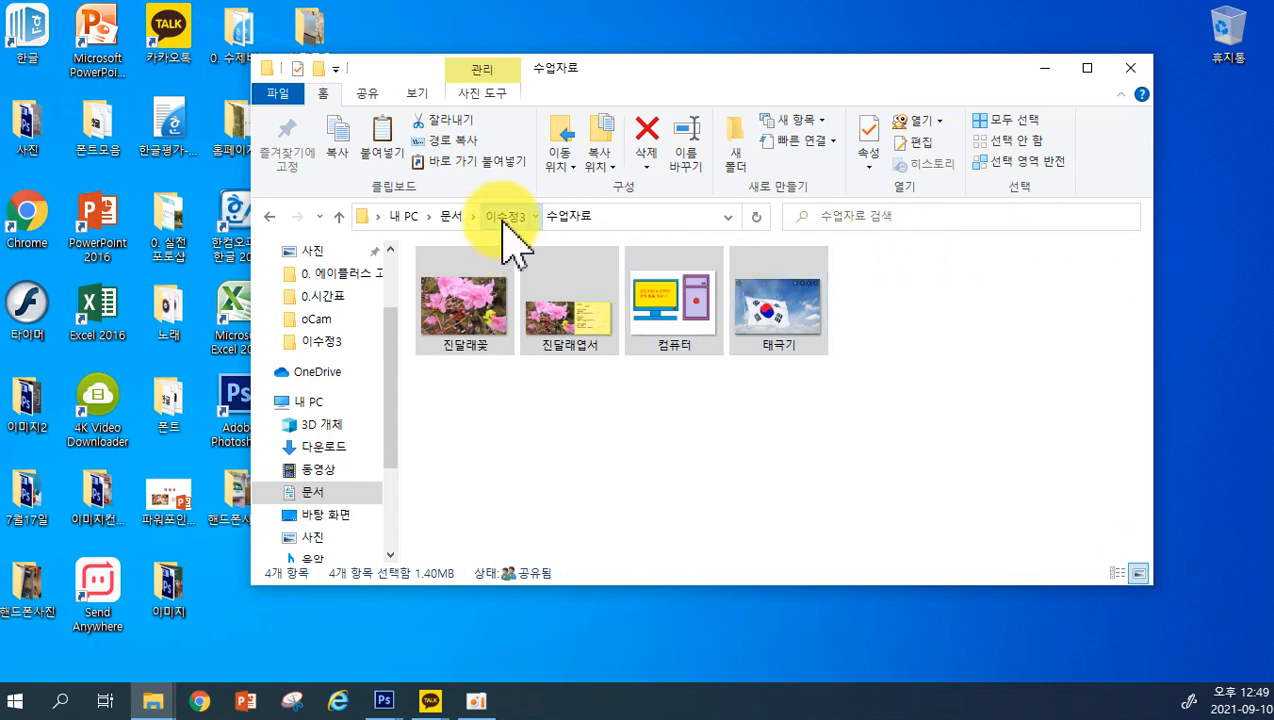